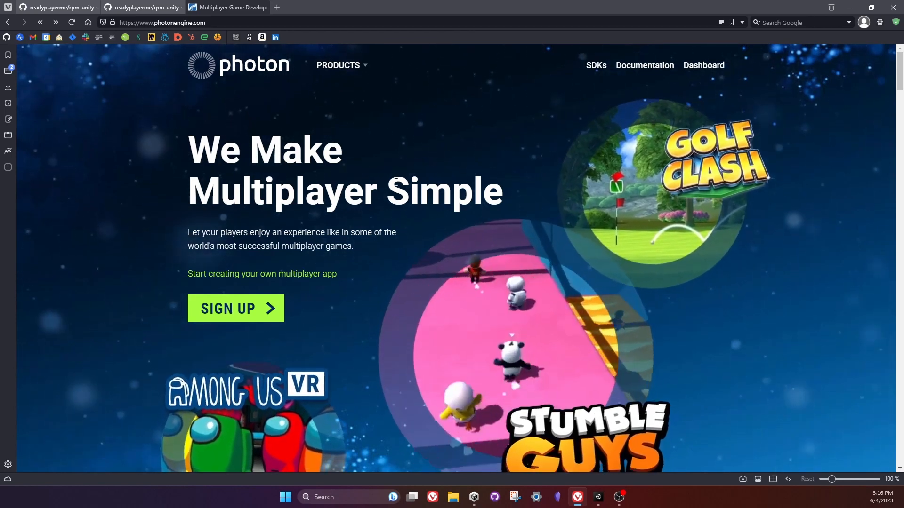
# Start a new Multiplayer Game application from the Photon dashboard and set its Photon SDK to Pun.
pyautogui.click(707, 69)
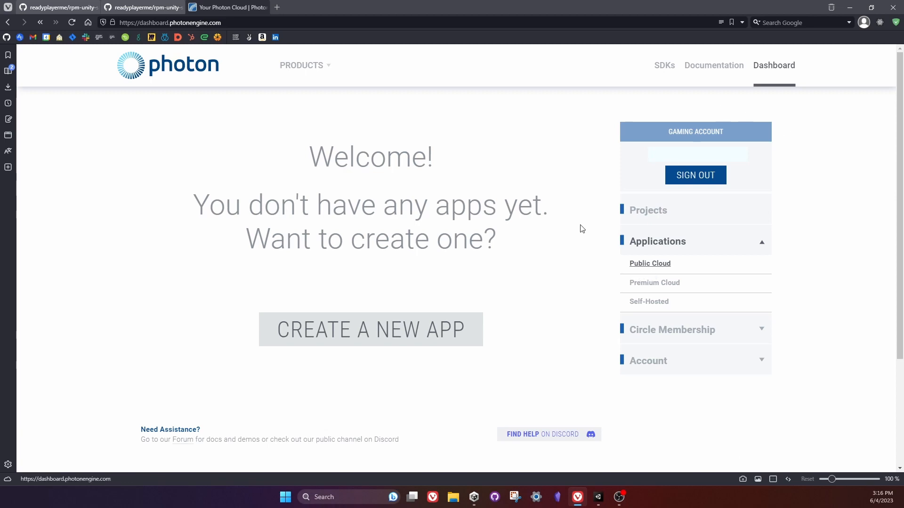
pyautogui.click(381, 336)
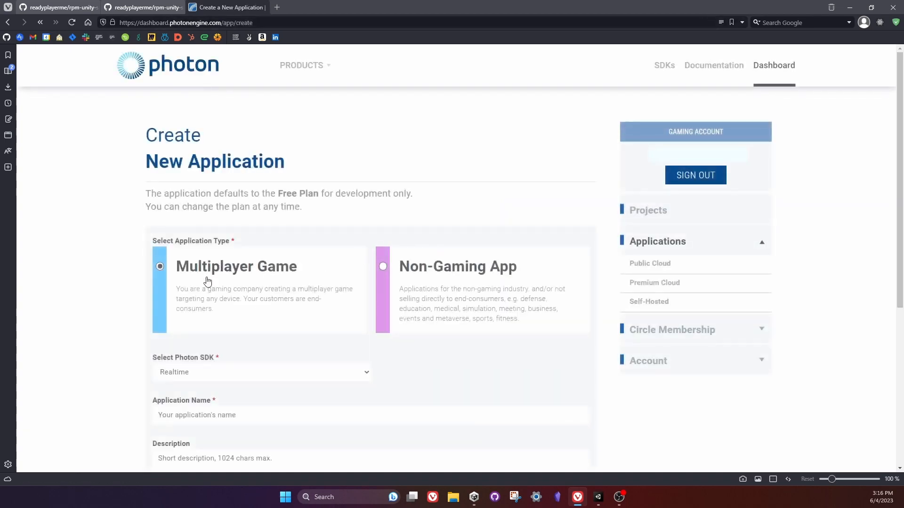
pyautogui.click(220, 372)
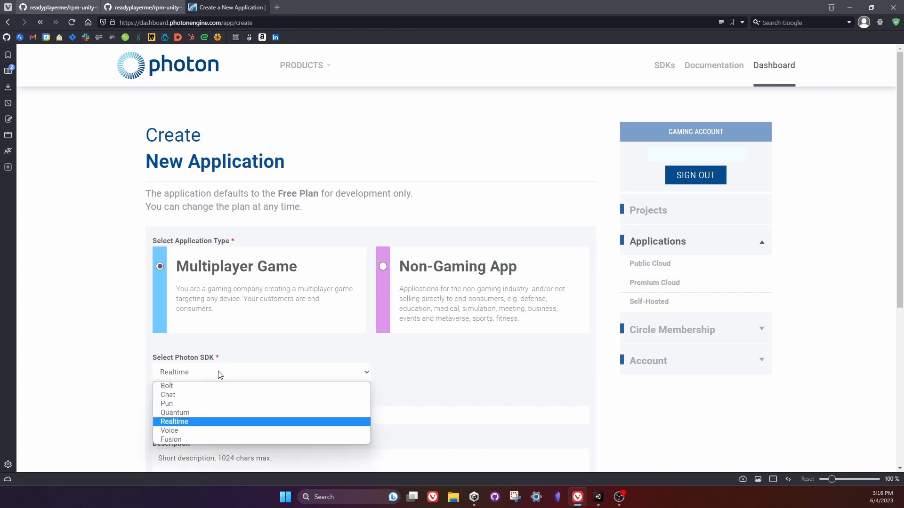
pyautogui.click(179, 403)
pyautogui.scroll(-3, 341, 332)
pyautogui.click(183, 235)
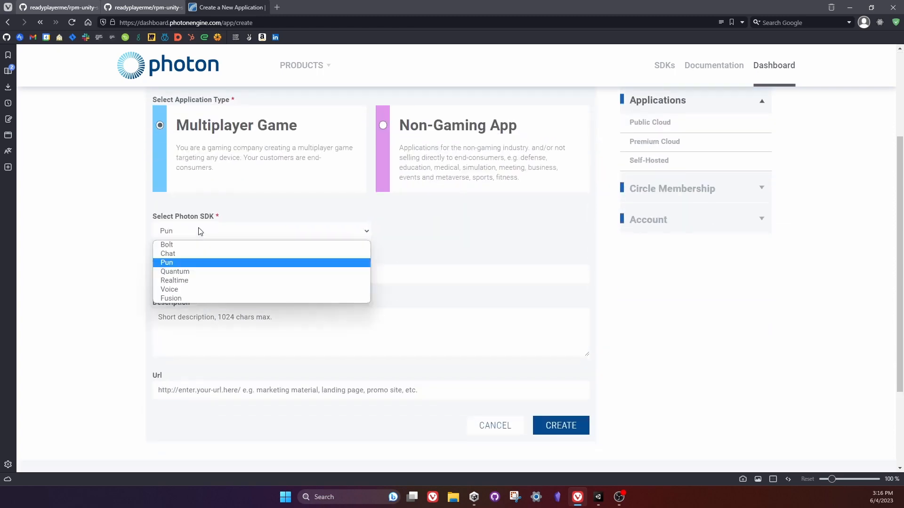
pyautogui.click(174, 263)
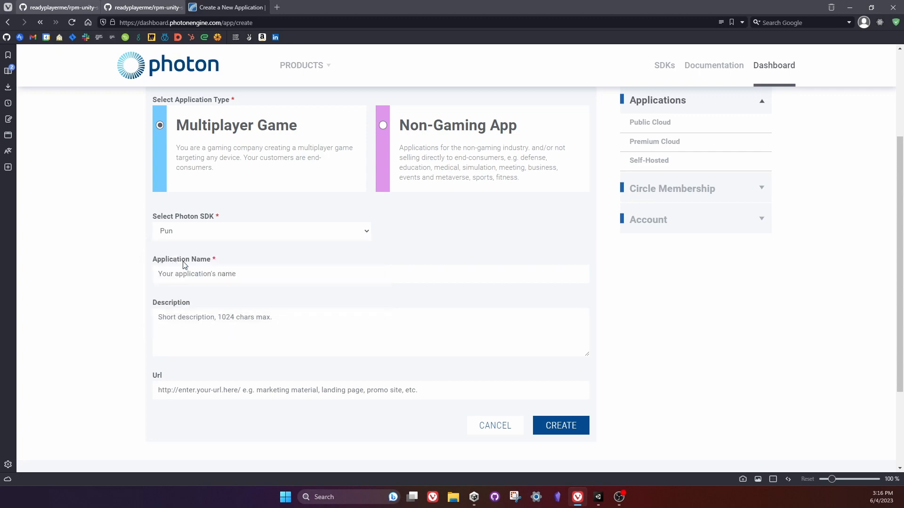
# Name the new Photon application RPM Test and create it.
pyautogui.click(193, 273)
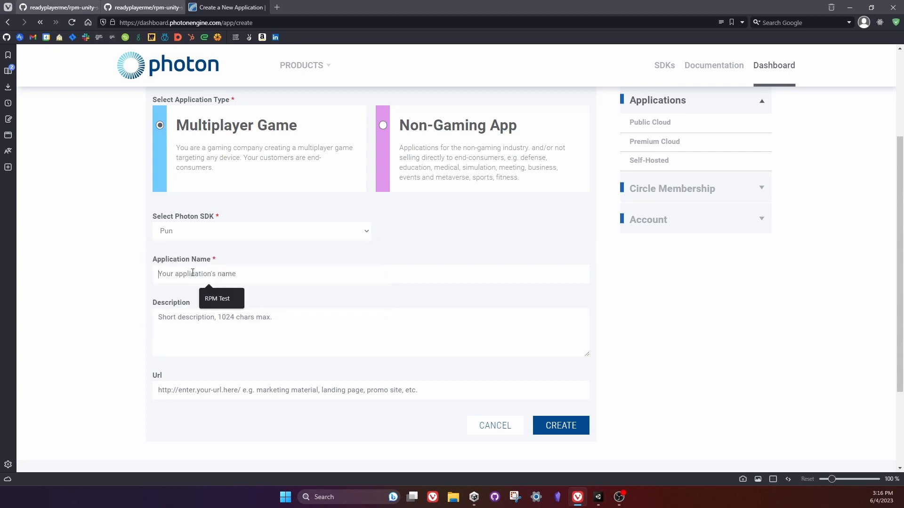
pyautogui.click(218, 304)
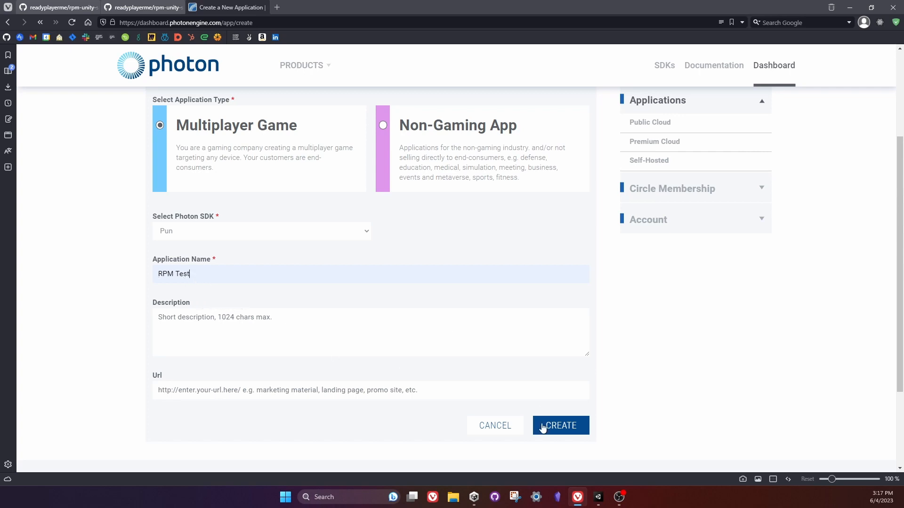
pyautogui.click(561, 426)
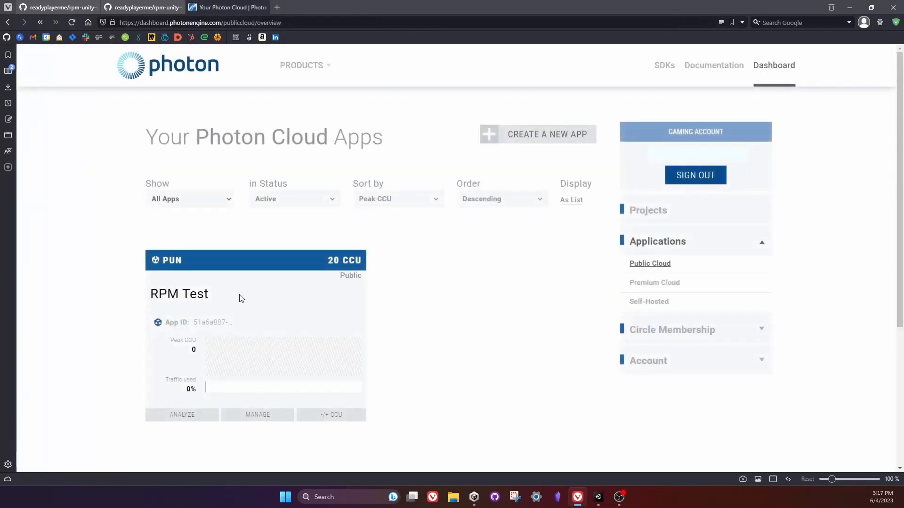
pyautogui.click(203, 323)
pyautogui.click(598, 500)
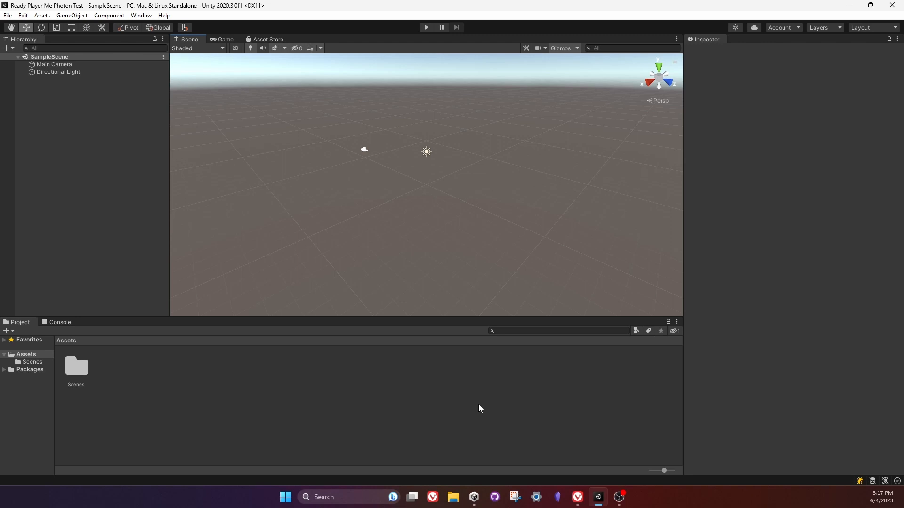
pyautogui.click(578, 498)
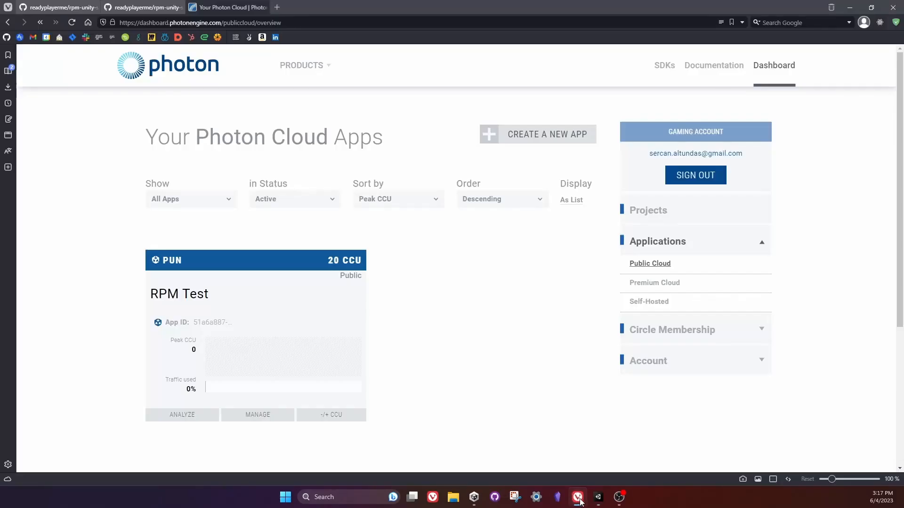
# Copy the HTTPS clone URL of the readyplayerme/rpm-unity-sdk-core repository on GitHub.
pyautogui.click(144, 7)
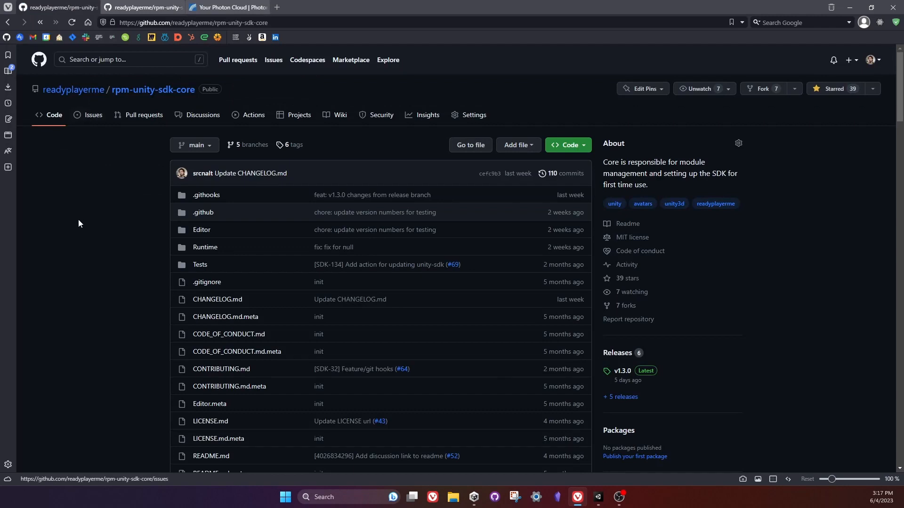
pyautogui.moveTo(64, 91)
pyautogui.click(570, 145)
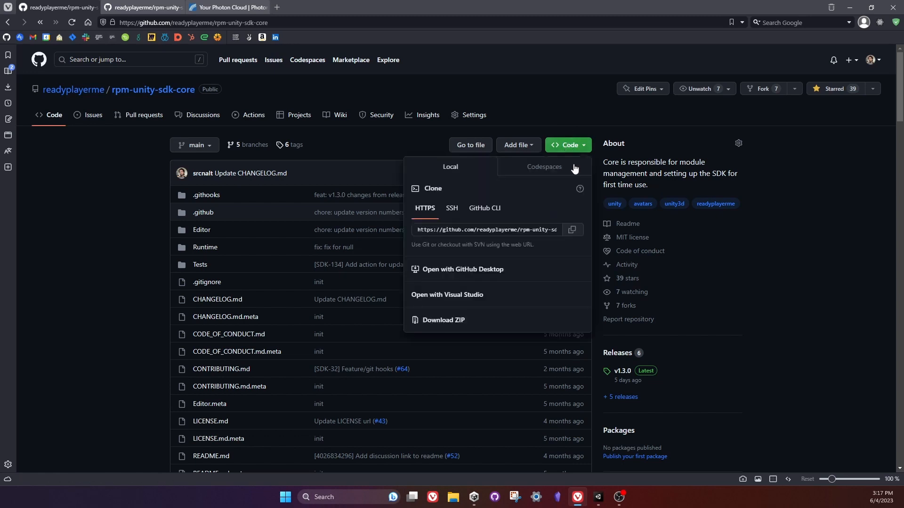
pyautogui.click(573, 231)
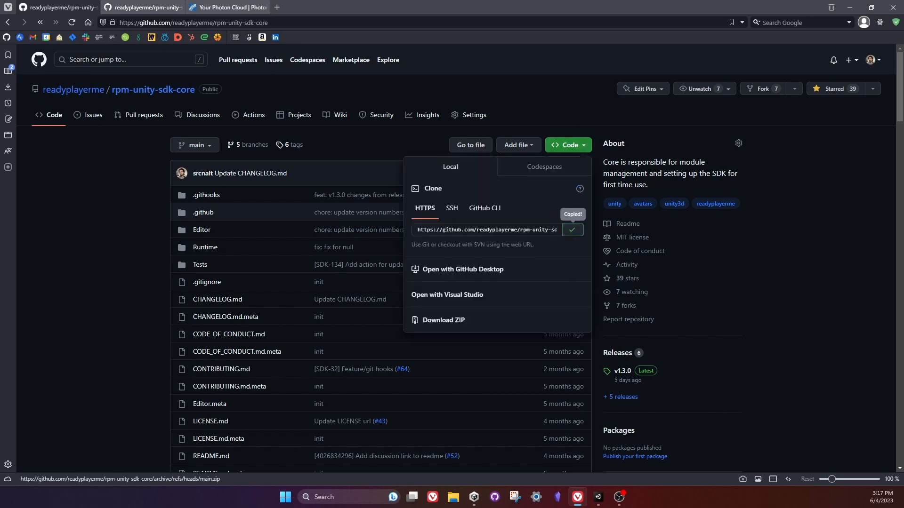
# Switch to Unity and add the Ready Player Me Core package through the Package Manager from the copied rpm-unity-sdk-core.git URL.
pyautogui.click(598, 497)
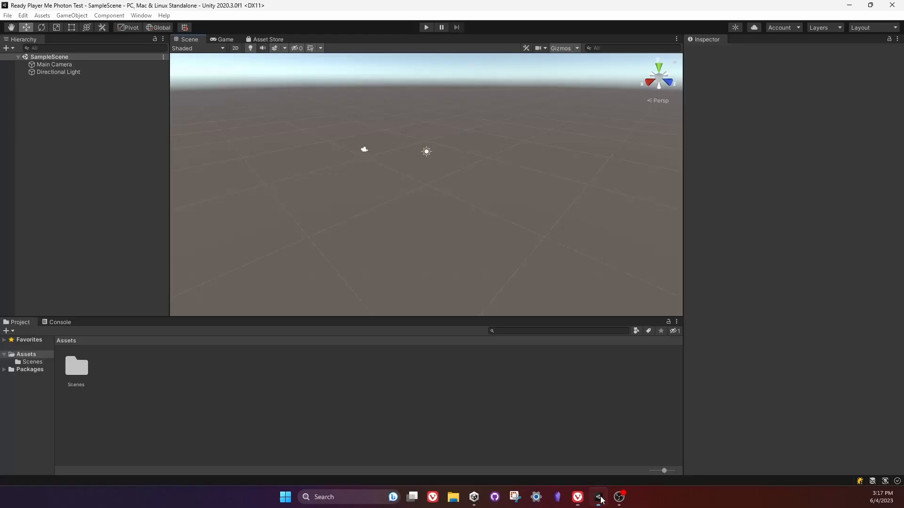
pyautogui.click(147, 15)
pyautogui.click(177, 107)
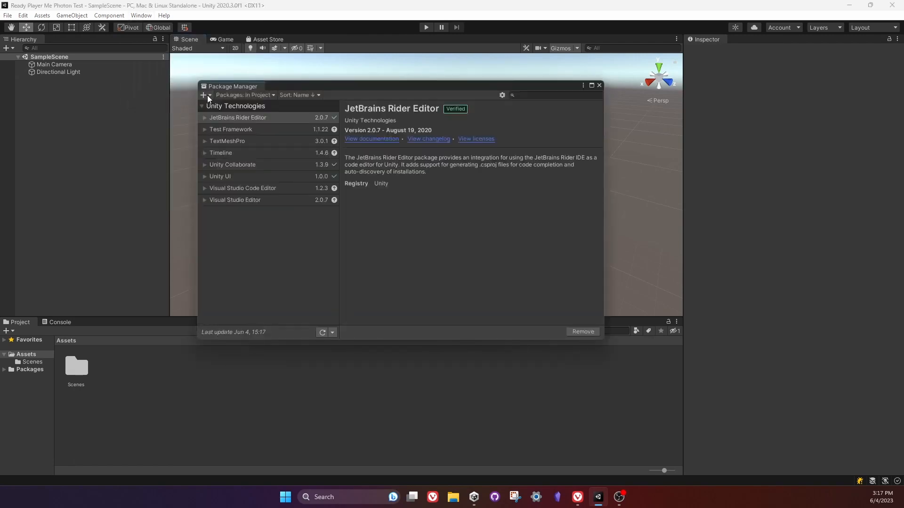
pyautogui.click(207, 95)
pyautogui.click(262, 126)
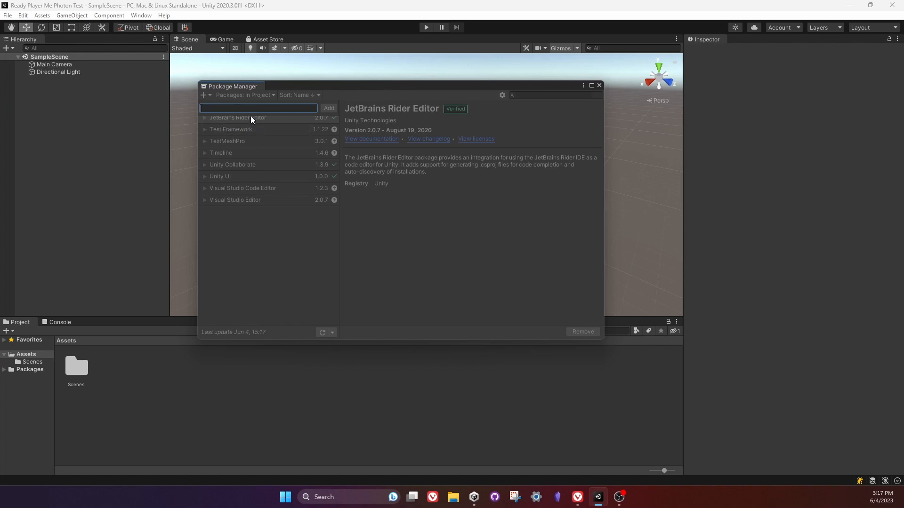
pyautogui.hotkey('ctrl', 'v')
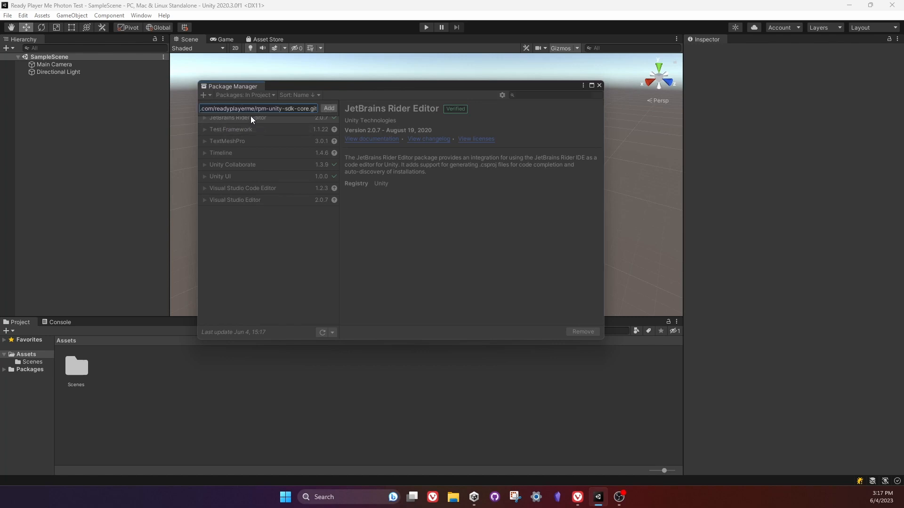
pyautogui.click(329, 109)
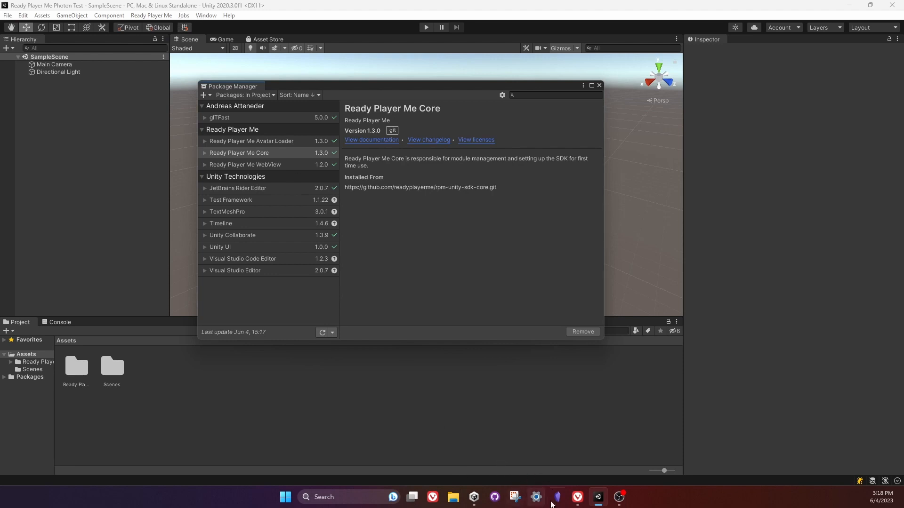
# Switch to the browser and search the Unity Asset Store for "photon engine".
pyautogui.click(577, 499)
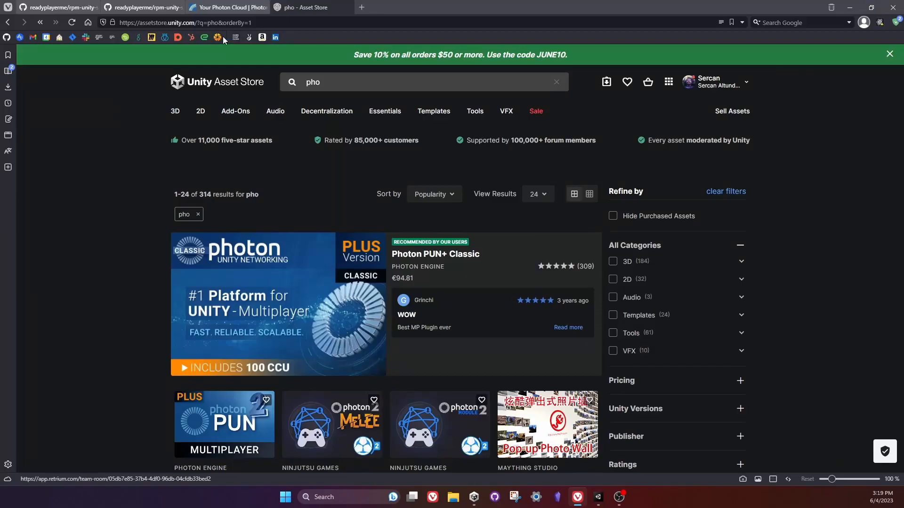
pyautogui.click(338, 83)
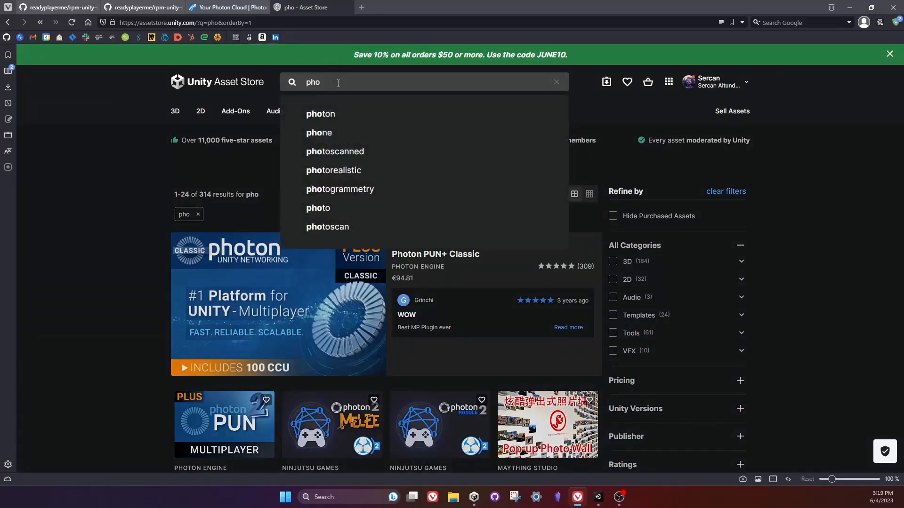
pyautogui.write('ton engine')
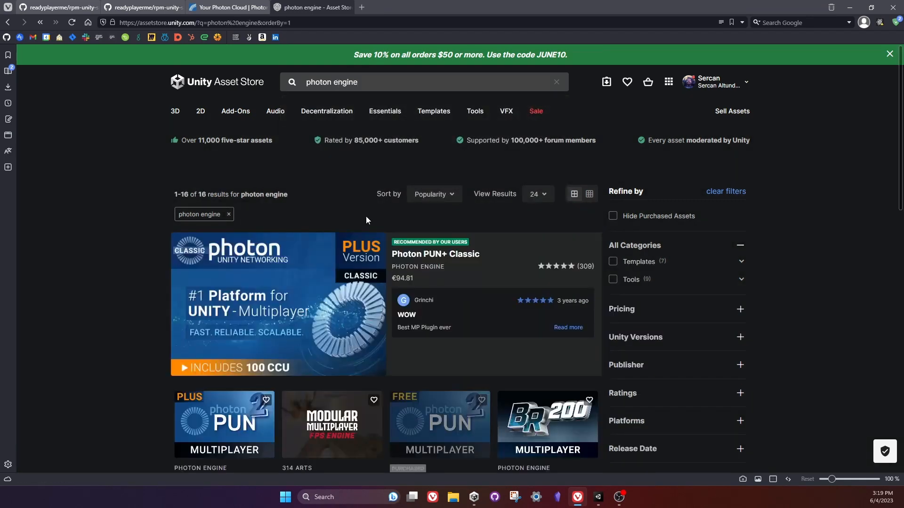
pyautogui.scroll(-4, 366, 220)
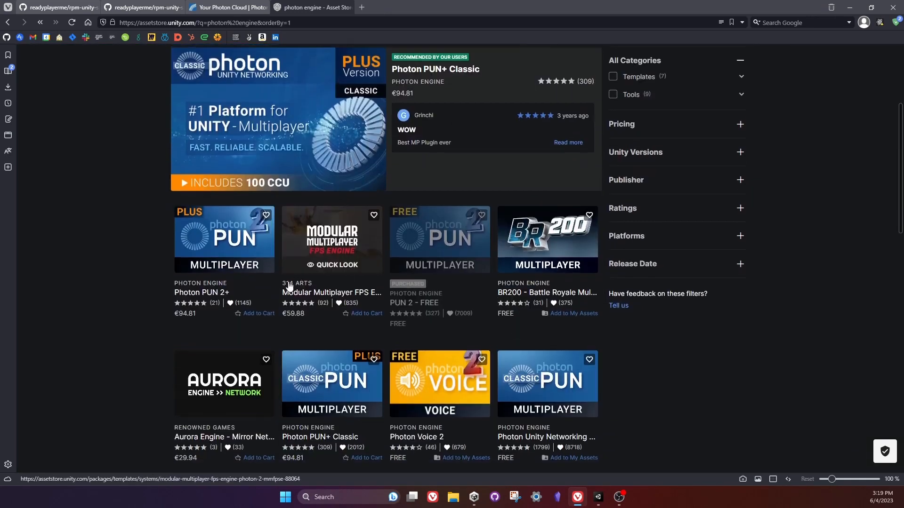
pyautogui.scroll(3, 628, 268)
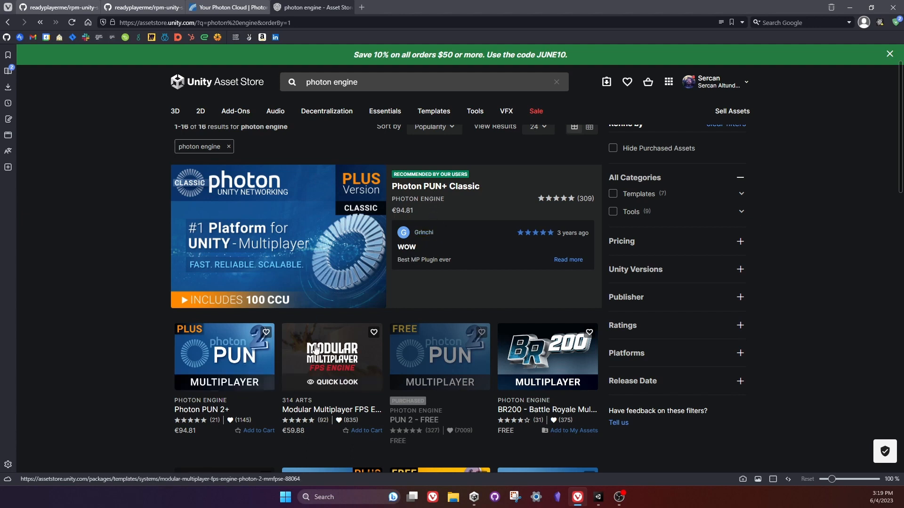
# Open the PUN 2 - FREE asset page and send the asset to the Unity editor.
pyautogui.click(441, 350)
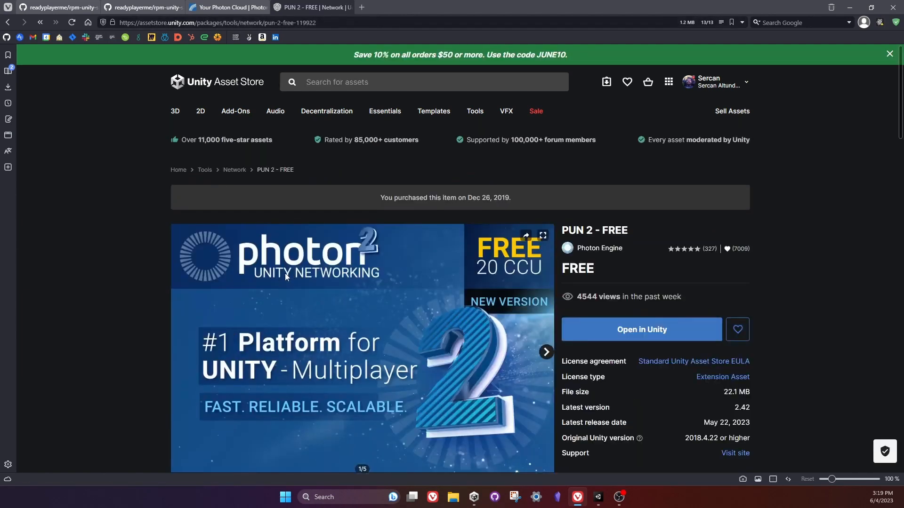
pyautogui.moveTo(284, 113)
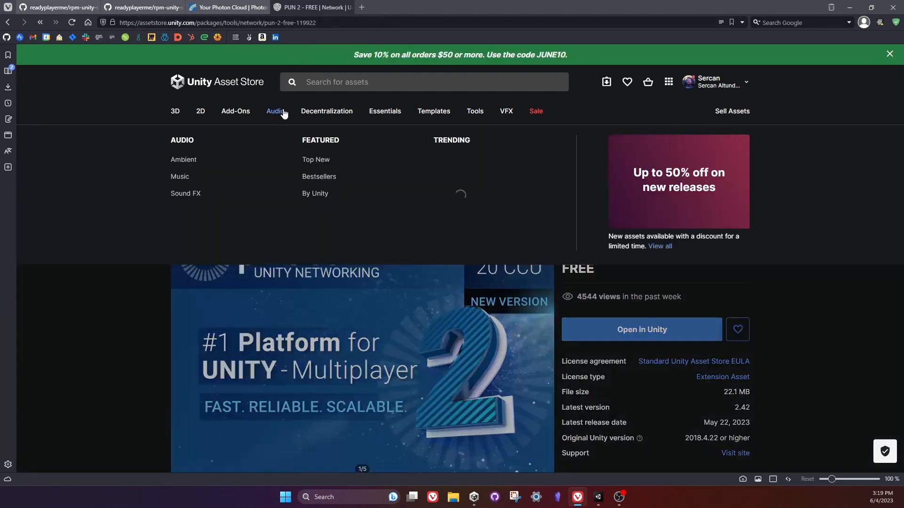
pyautogui.scroll(-1, 647, 285)
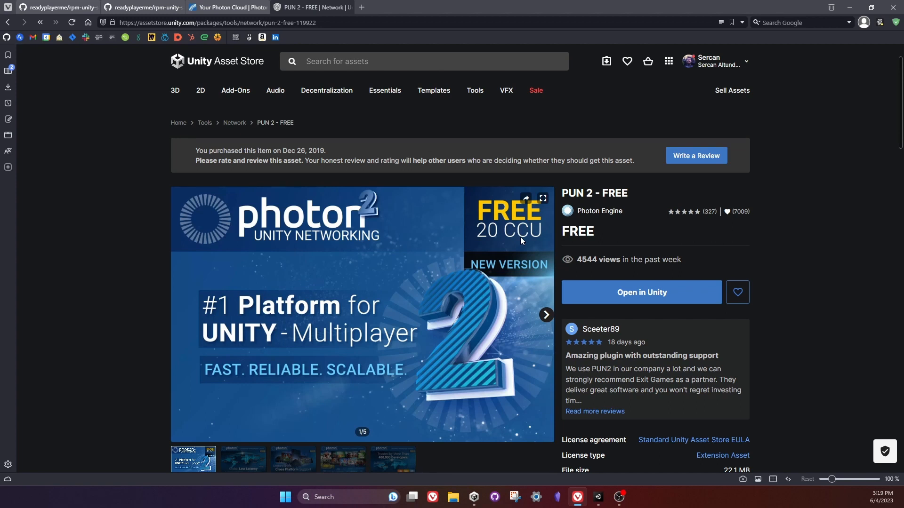
pyautogui.scroll(-3, 333, 270)
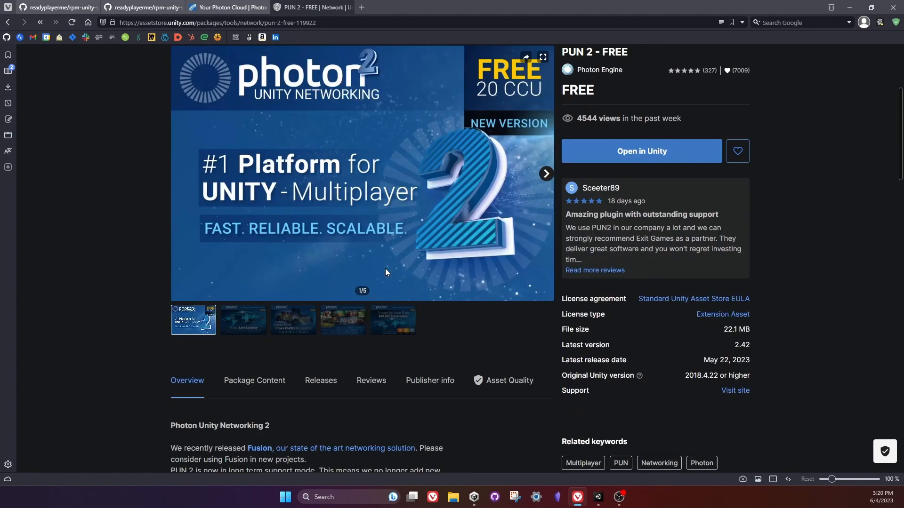
pyautogui.click(649, 159)
pyautogui.click(501, 276)
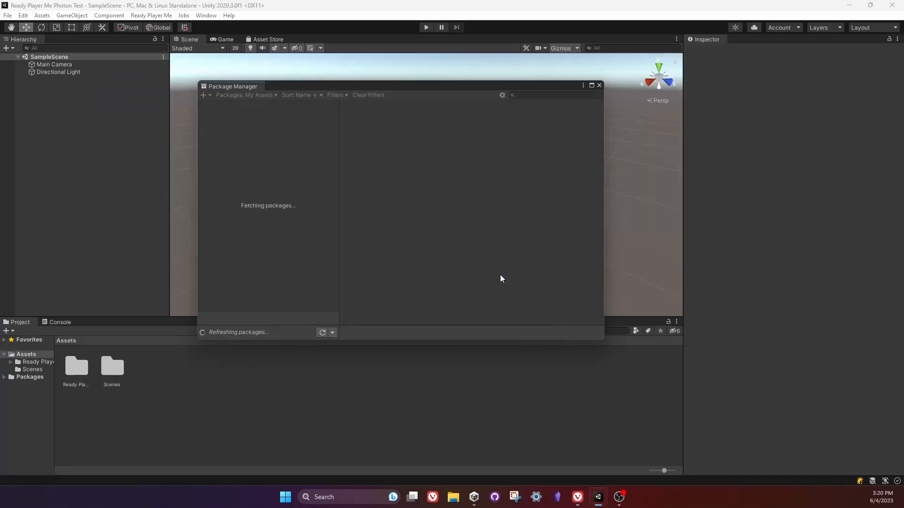
# Show the PUN 2 - FREE package under My Assets in the Package Manager.
pyautogui.click(206, 17)
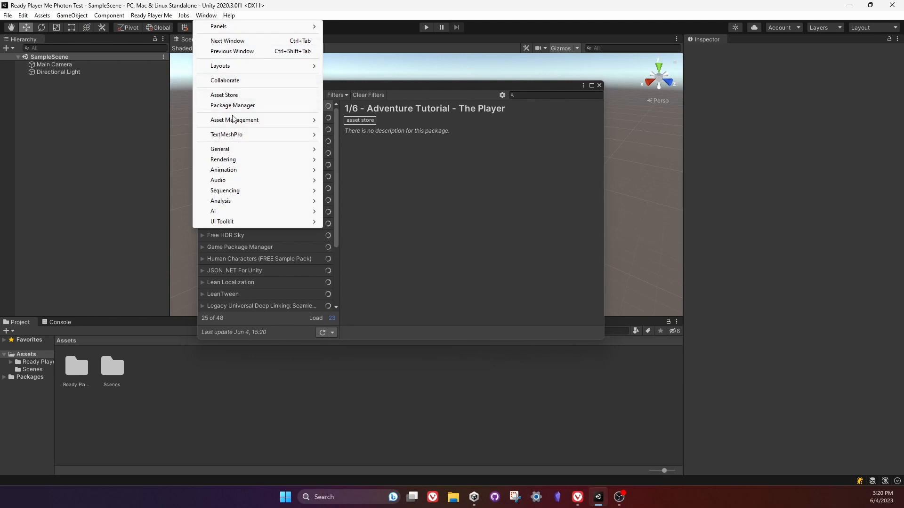
pyautogui.click(310, 107)
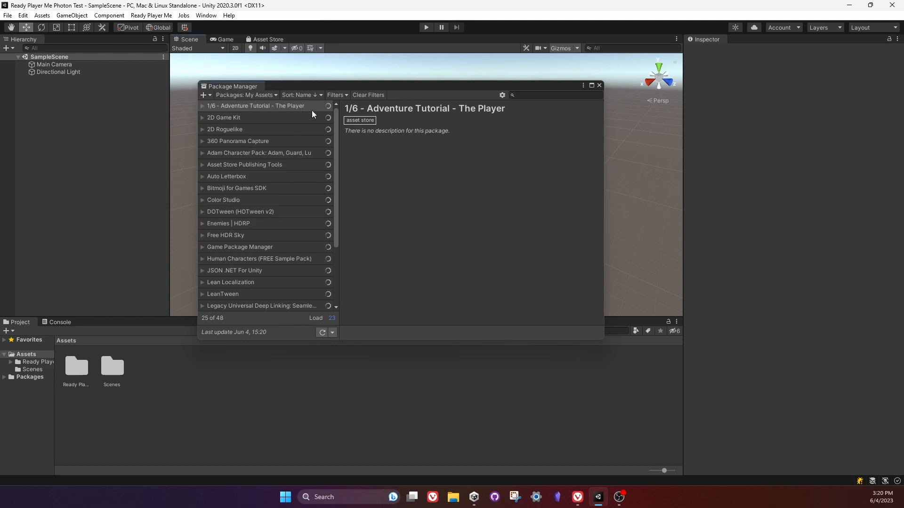
pyautogui.click(267, 96)
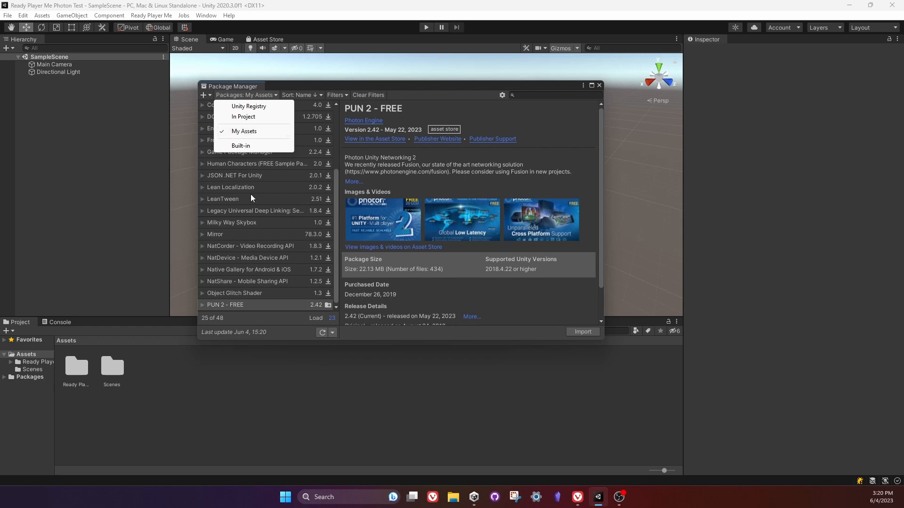
pyautogui.click(237, 306)
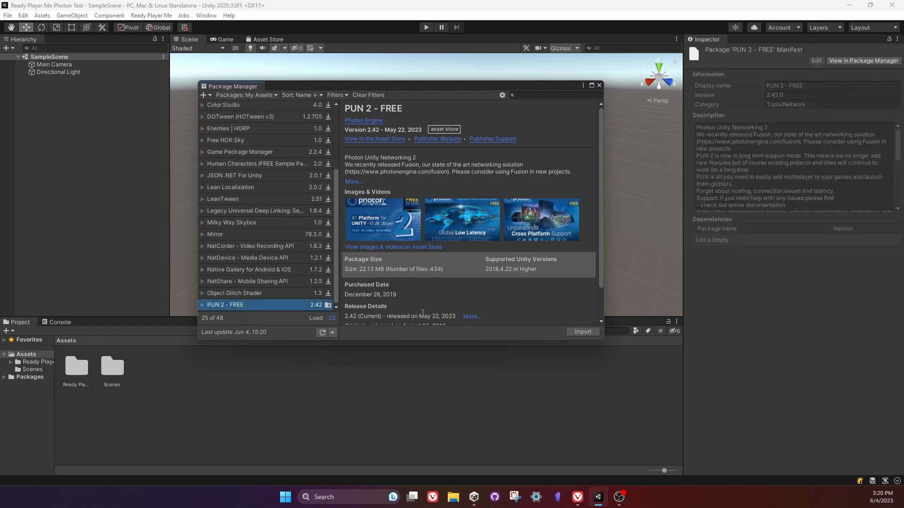
# Import all files of the PUN 2 - FREE package into the project and close the Package Manager.
pyautogui.scroll(-2, 423, 312)
pyautogui.click(583, 332)
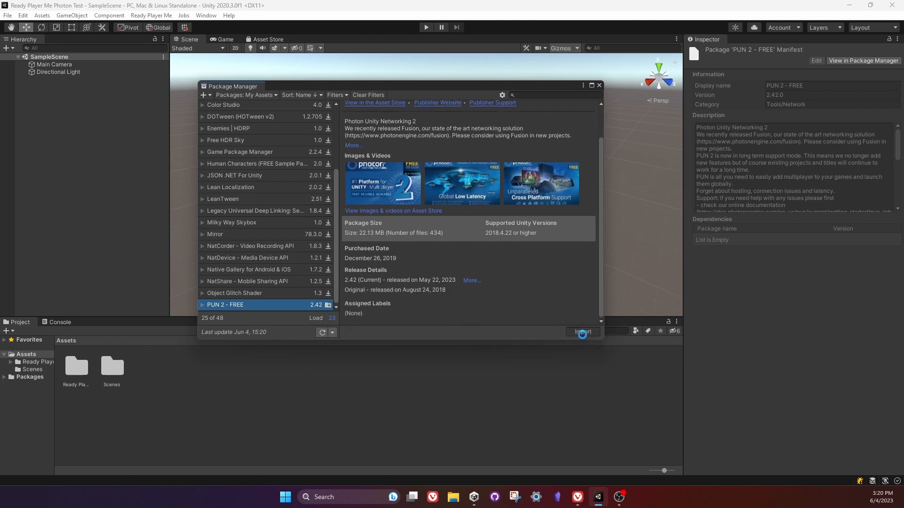
pyautogui.scroll(-10, 351, 272)
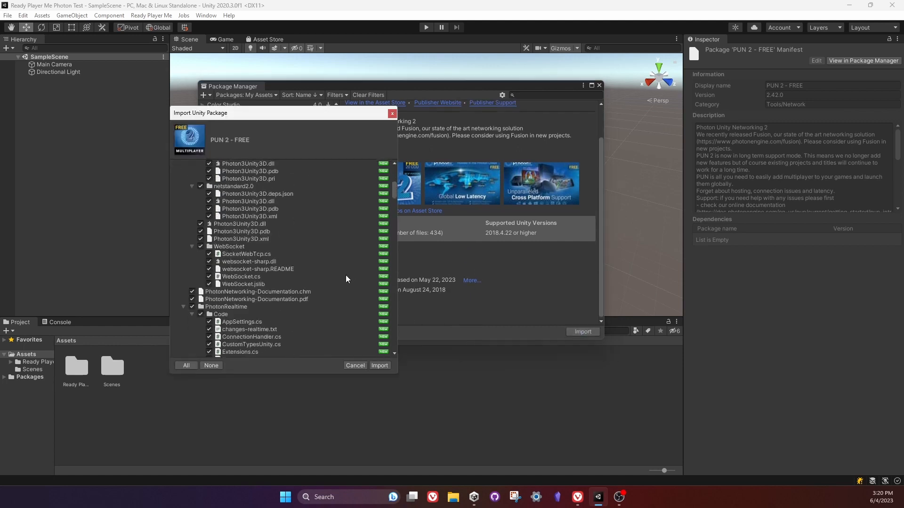
pyautogui.scroll(-3, 345, 279)
pyautogui.click(379, 366)
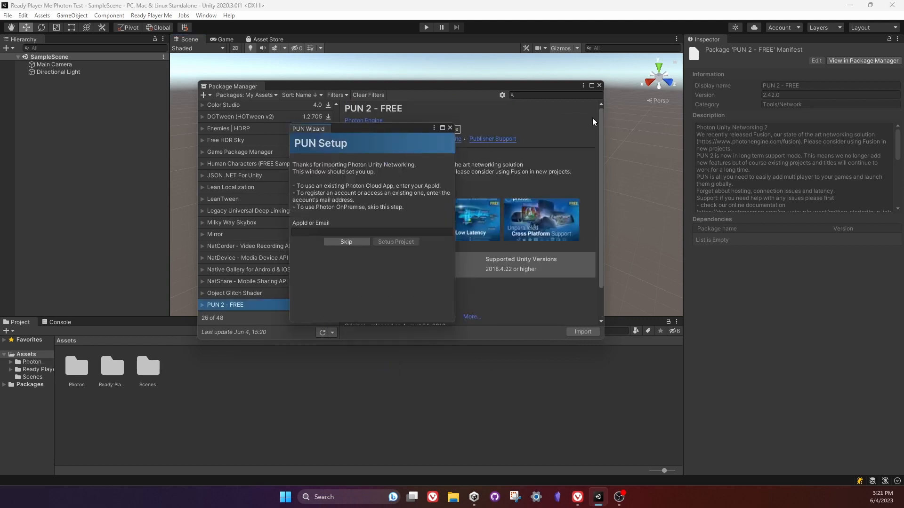
pyautogui.click(602, 84)
pyautogui.click(600, 85)
pyautogui.moveTo(390, 129); pyautogui.dragTo(410, 92)
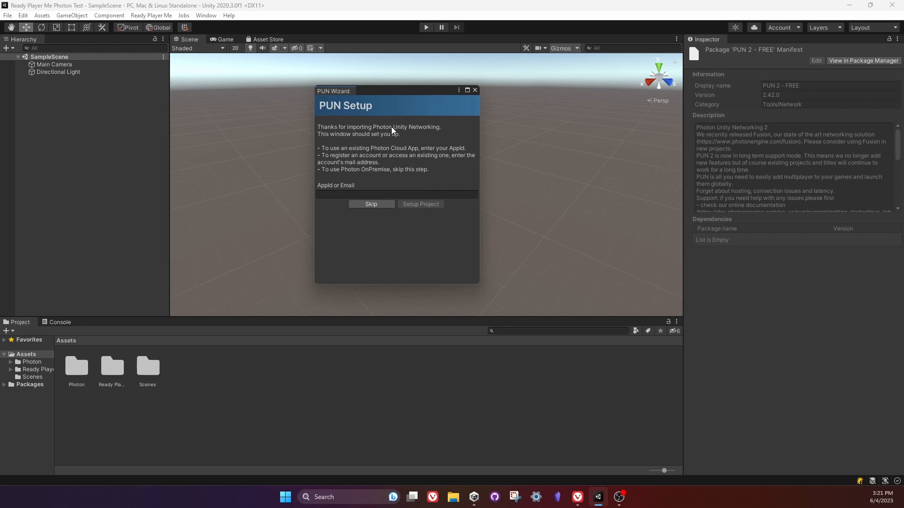
# Switch to the browser and copy the App ID of the RPM Test app from the Photon Cloud dashboard.
pyautogui.click(578, 496)
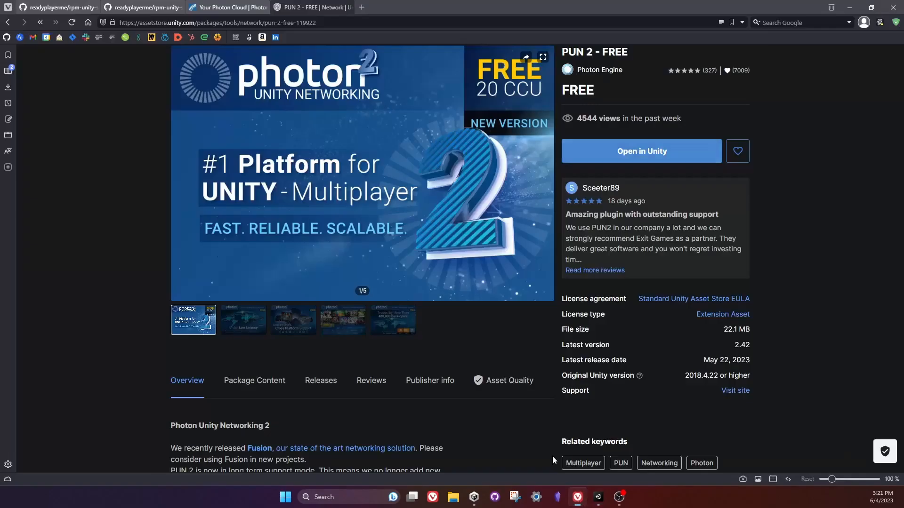
pyautogui.click(236, 7)
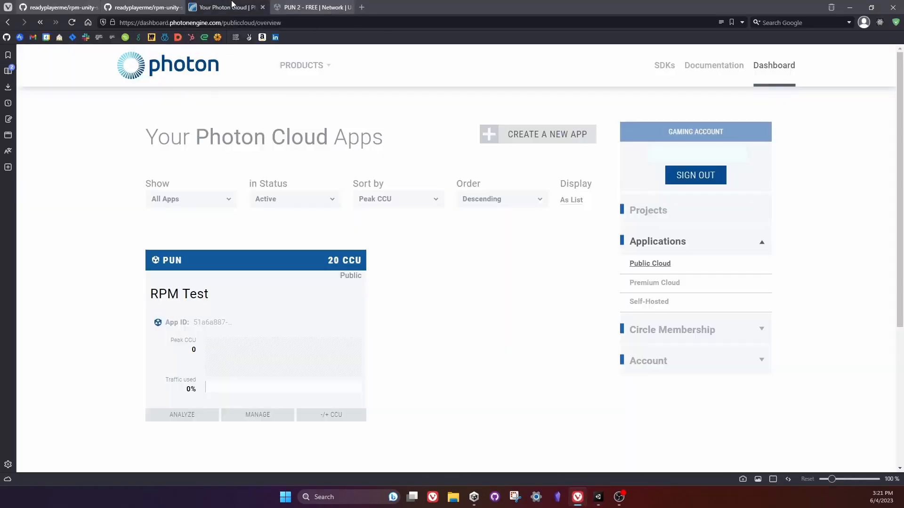
pyautogui.click(212, 322)
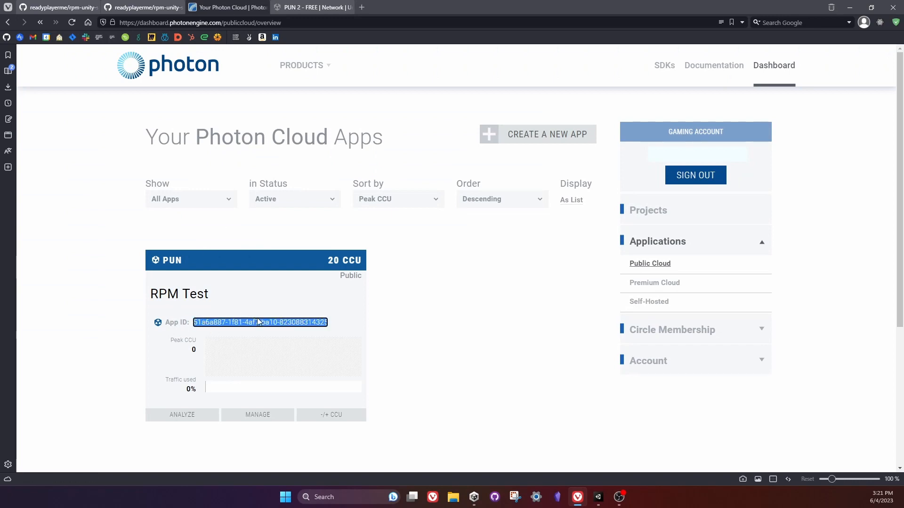
pyautogui.rightClick(257, 317)
pyautogui.click(238, 317)
pyautogui.click(211, 320)
pyautogui.click(211, 321)
pyautogui.hotkey('ctrl', 'c')
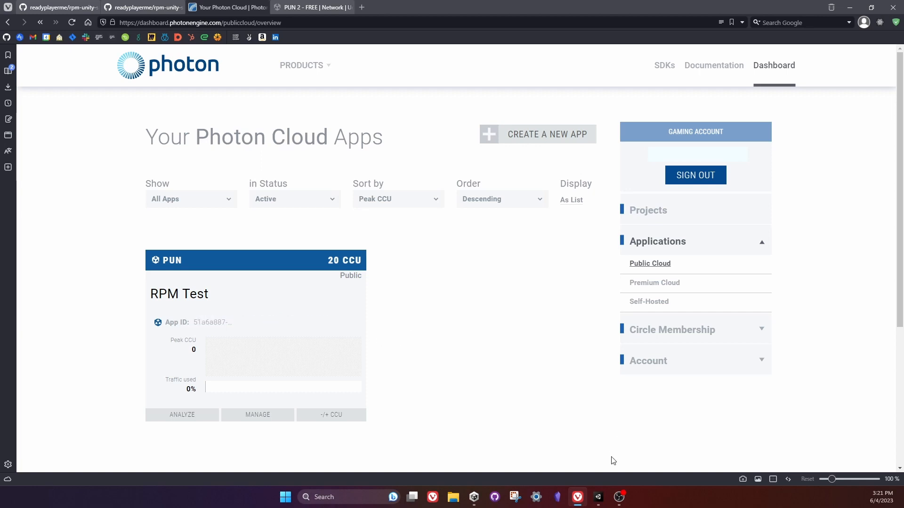
# Switch to Unity, set up the project in the PUN Wizard with the copied Photon App ID, and close the wizard.
pyautogui.click(598, 497)
pyautogui.click(362, 194)
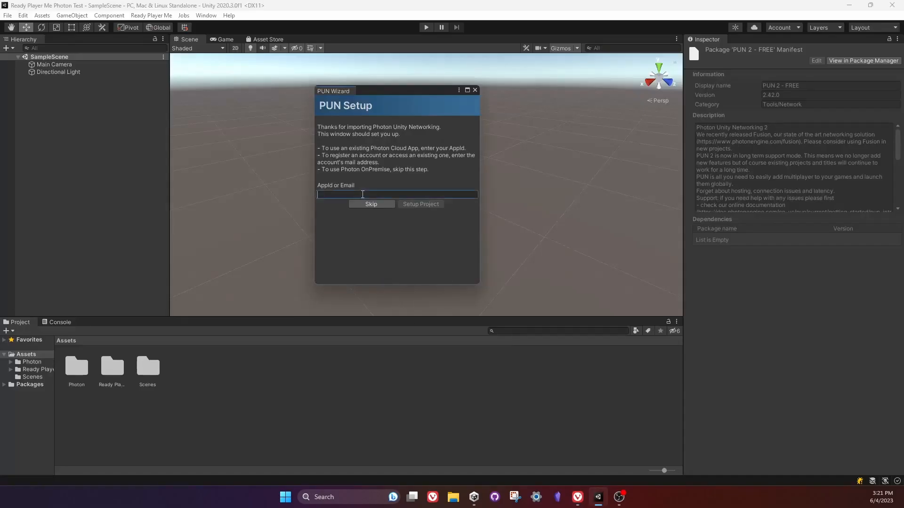
pyautogui.hotkey('ctrl', 'v')
pyautogui.click(416, 207)
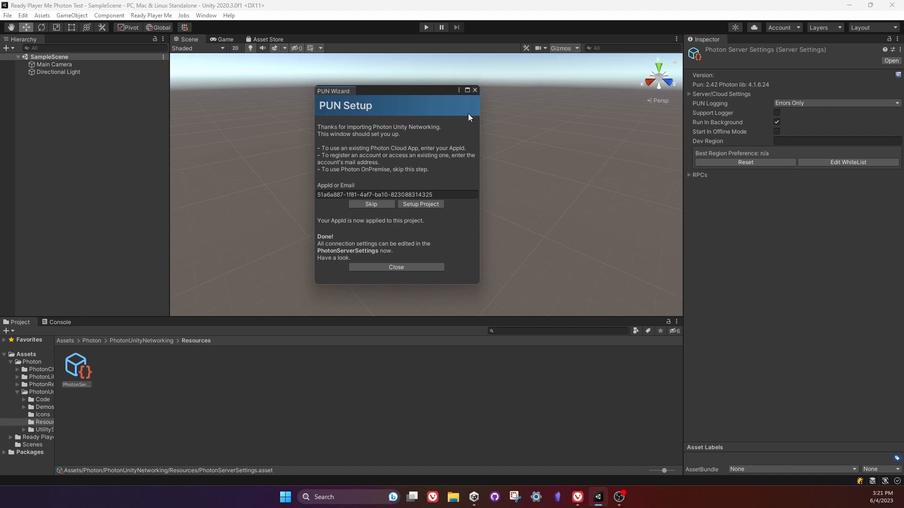
pyautogui.click(475, 89)
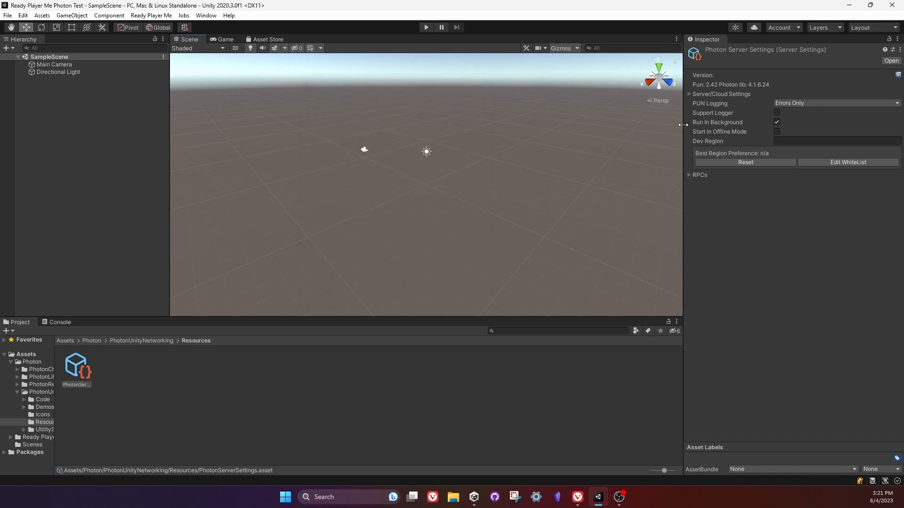
# Set both the Fixed Region and the Dev Region in the Photon Server Settings to eu.
pyautogui.moveTo(683, 121); pyautogui.dragTo(443, 123)
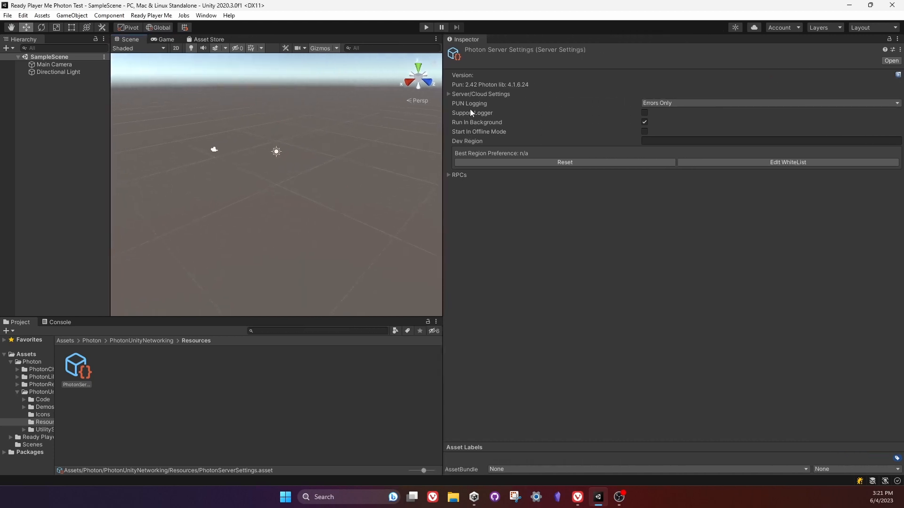
pyautogui.click(465, 95)
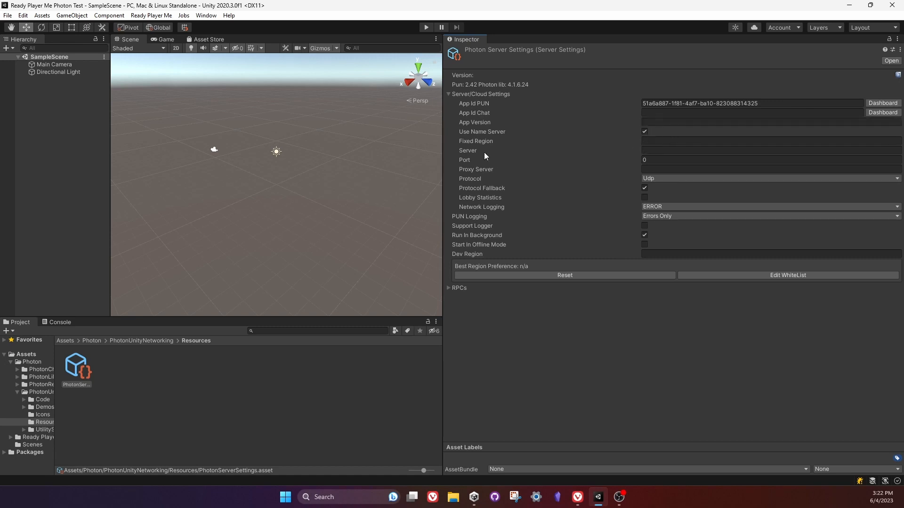
pyautogui.click(652, 141)
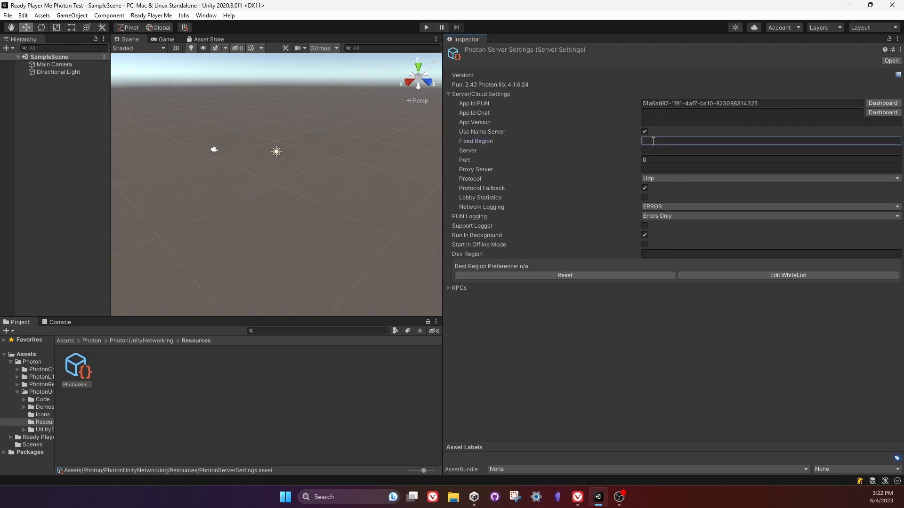
pyautogui.write('eu')
pyautogui.click(648, 256)
pyautogui.write('eu')
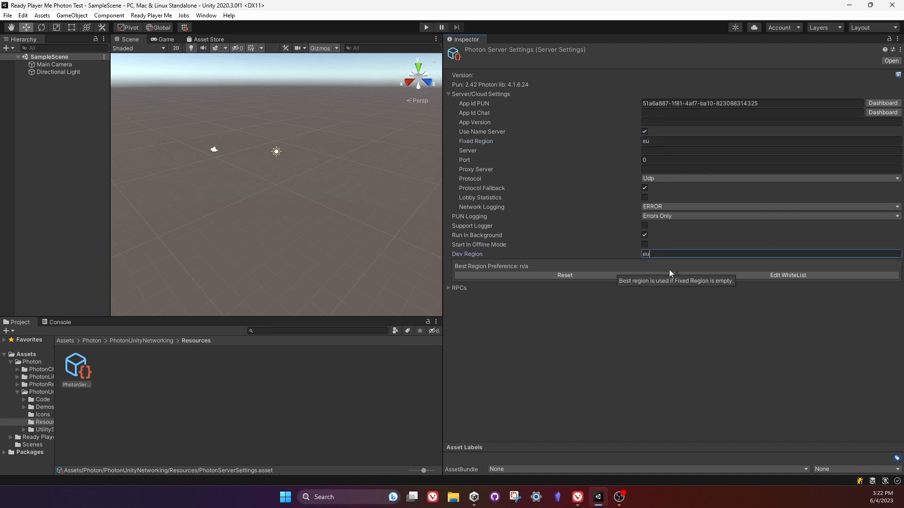
pyautogui.click(535, 384)
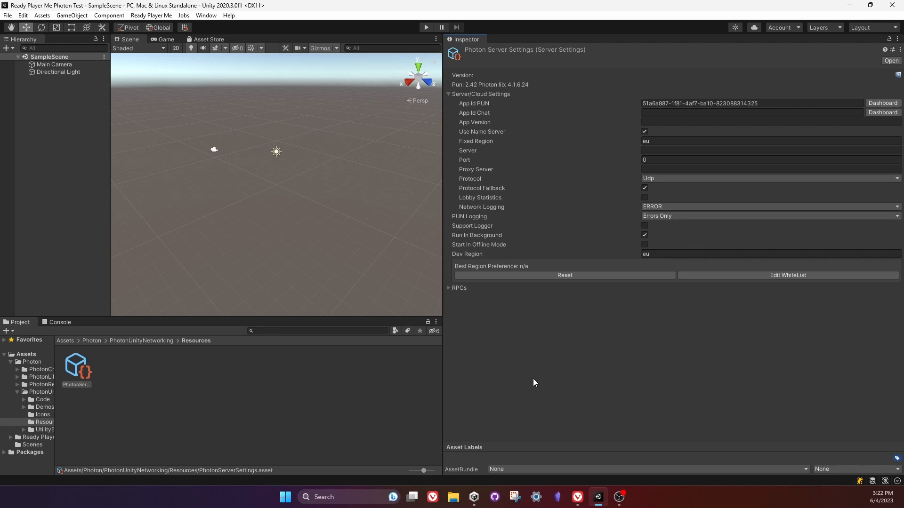
# Narrow the Inspector, widen the project folder tree, and open the Assets/Photon folder.
pyautogui.click(481, 94)
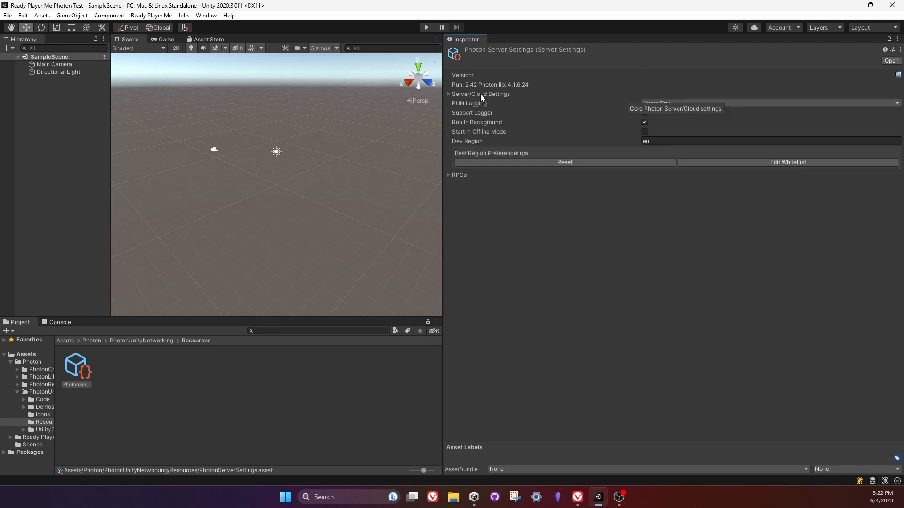
pyautogui.moveTo(443, 99); pyautogui.dragTo(604, 99)
pyautogui.click(112, 422)
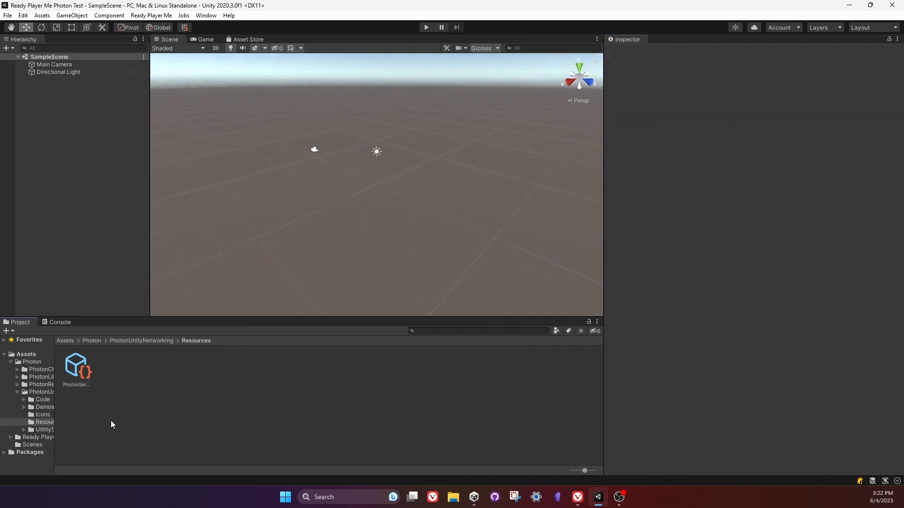
pyautogui.moveTo(54, 404); pyautogui.dragTo(213, 405)
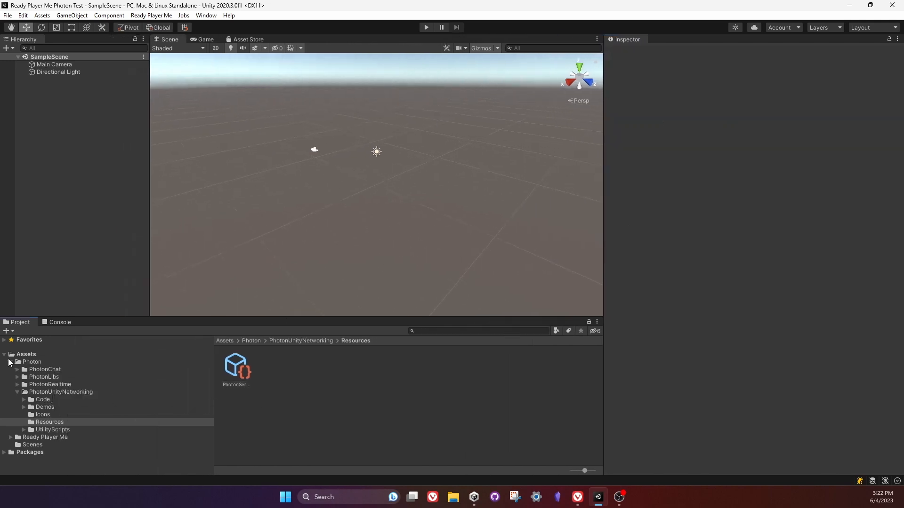
pyautogui.click(11, 362)
pyautogui.click(52, 372)
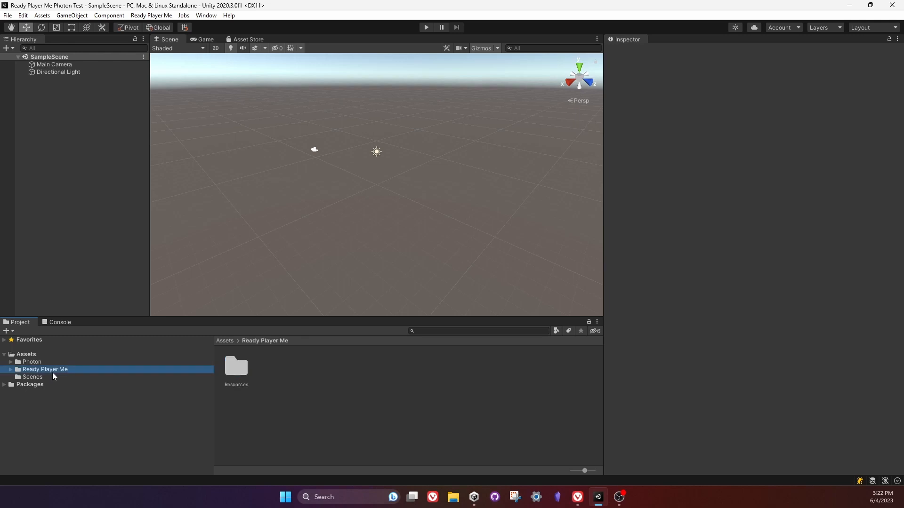
pyautogui.click(38, 363)
pyautogui.click(279, 422)
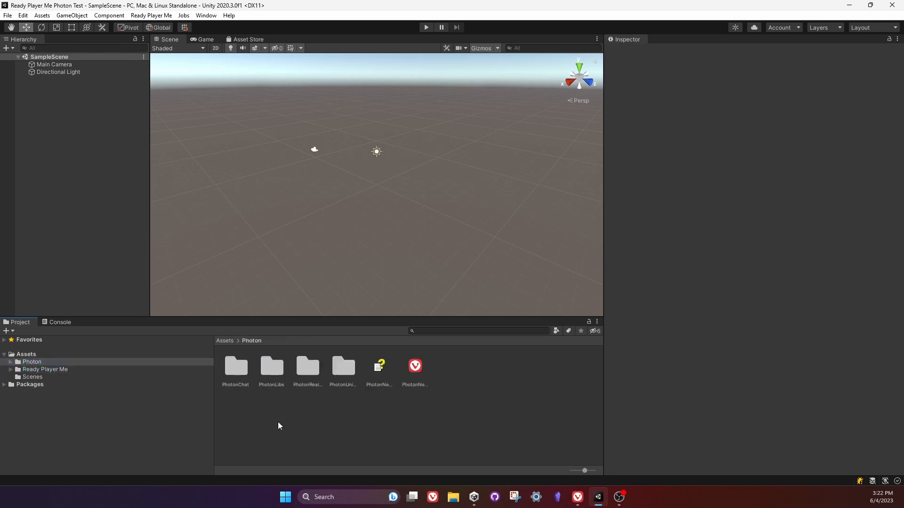
# Switch to the browser, review the rpm-unity-sdk-photon-support README, and copy the repository's HTTPS clone URL.
pyautogui.click(577, 497)
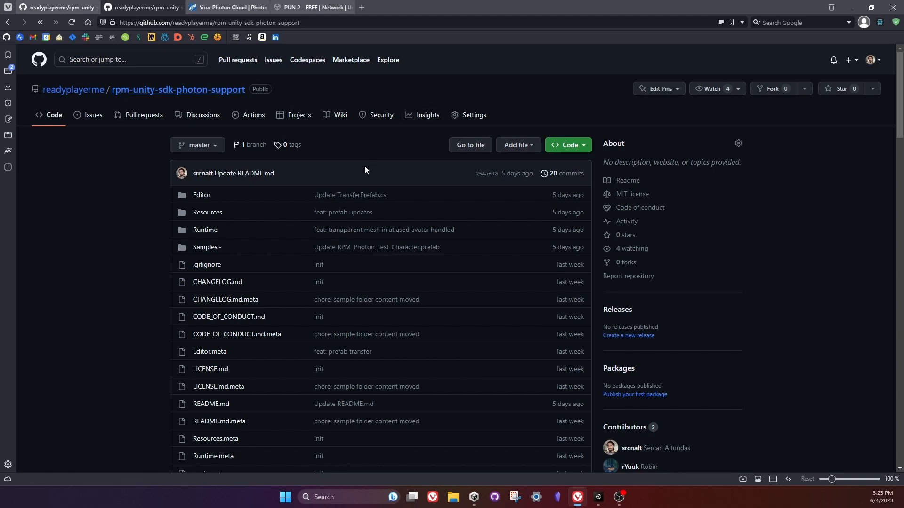
pyautogui.scroll(-10, 364, 169)
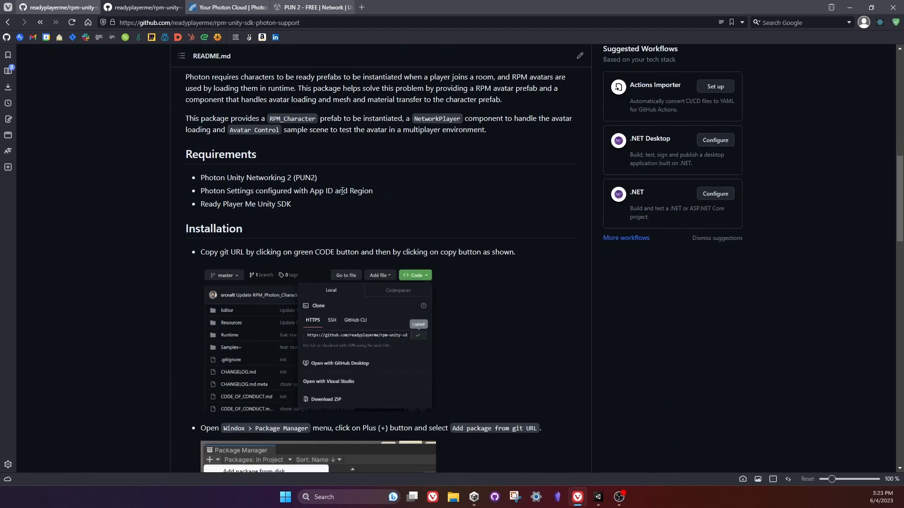
pyautogui.scroll(-6, 447, 144)
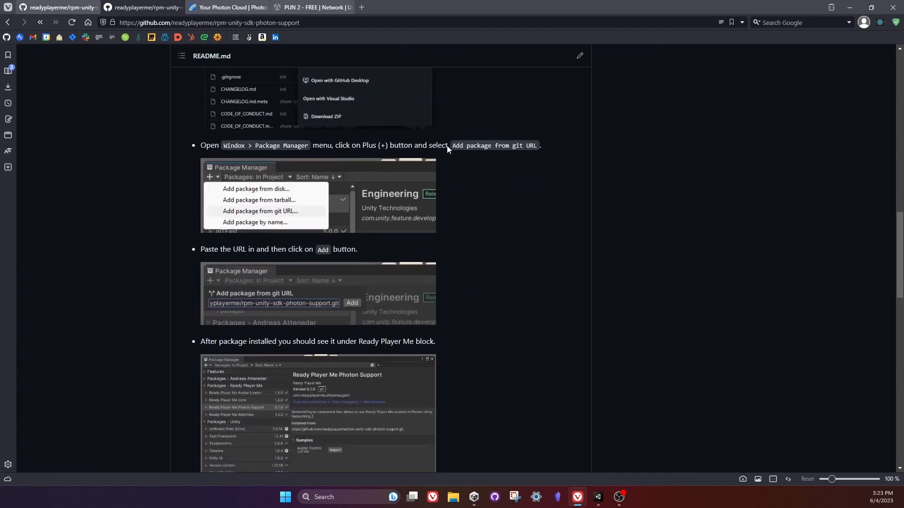
pyautogui.scroll(-12, 447, 146)
pyautogui.scroll(17, 445, 149)
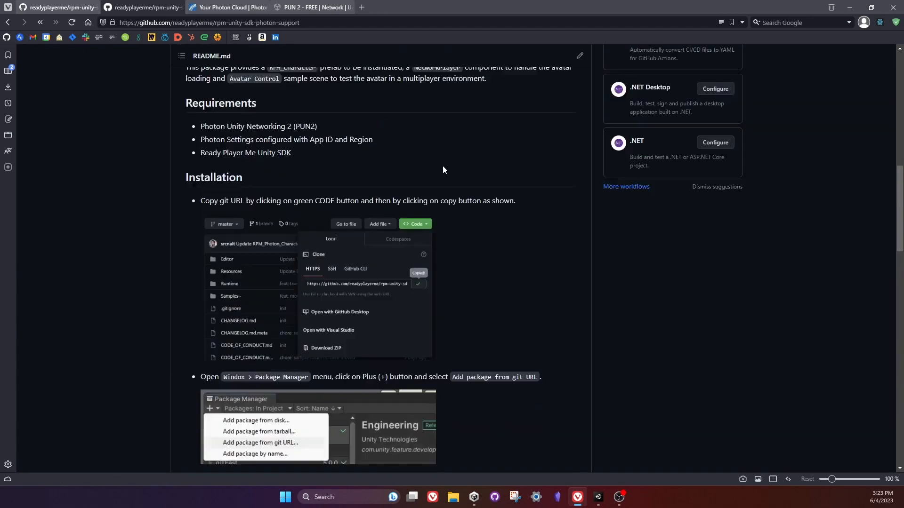
pyautogui.scroll(10, 442, 169)
pyautogui.click(570, 145)
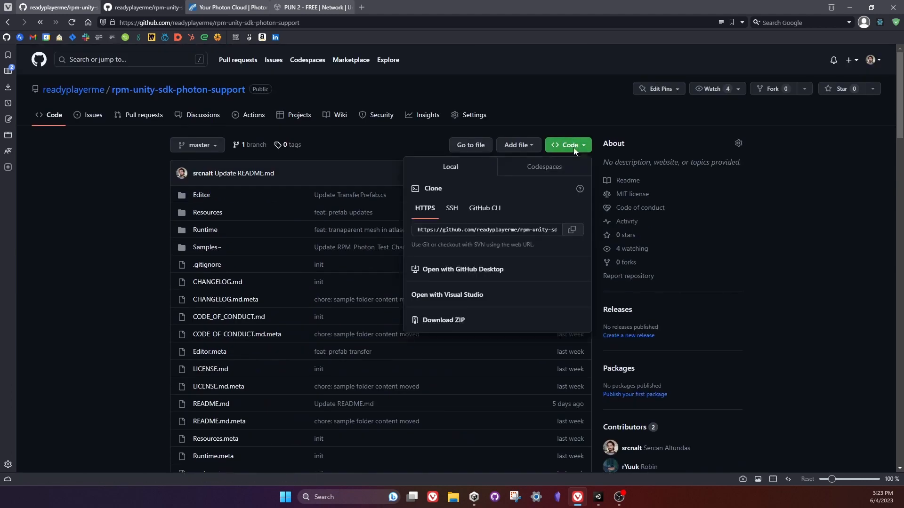
pyautogui.click(572, 230)
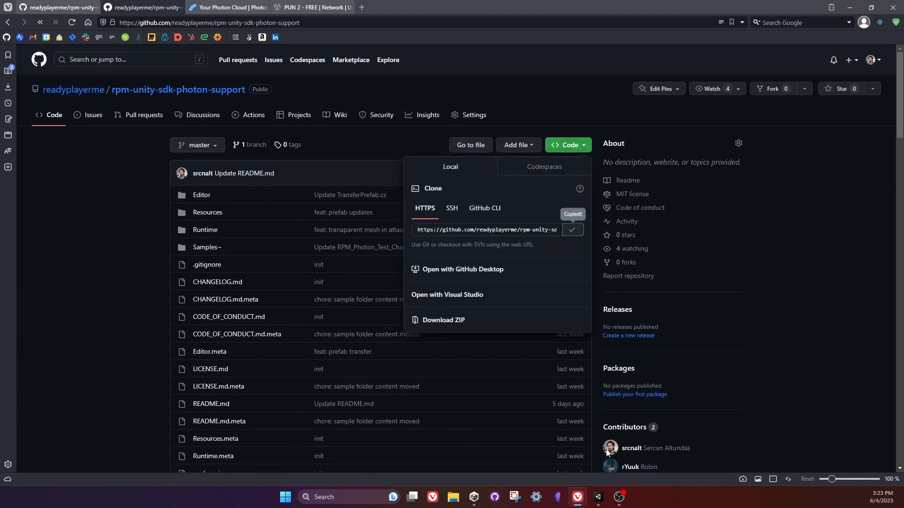
# Switch to Unity and add the Ready Player Me Photon Support package from the copied rpm-unity-sdk-photon-support.git URL.
pyautogui.click(598, 496)
pyautogui.click(205, 15)
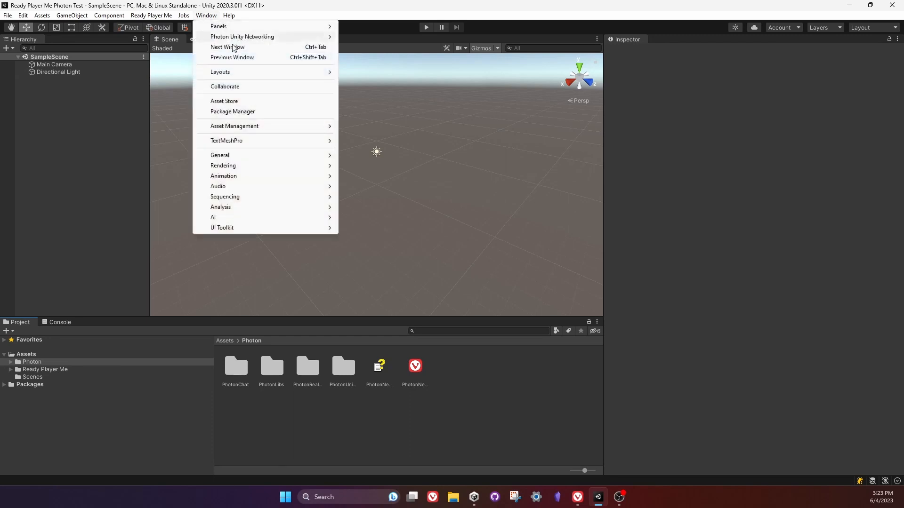
pyautogui.click(232, 111)
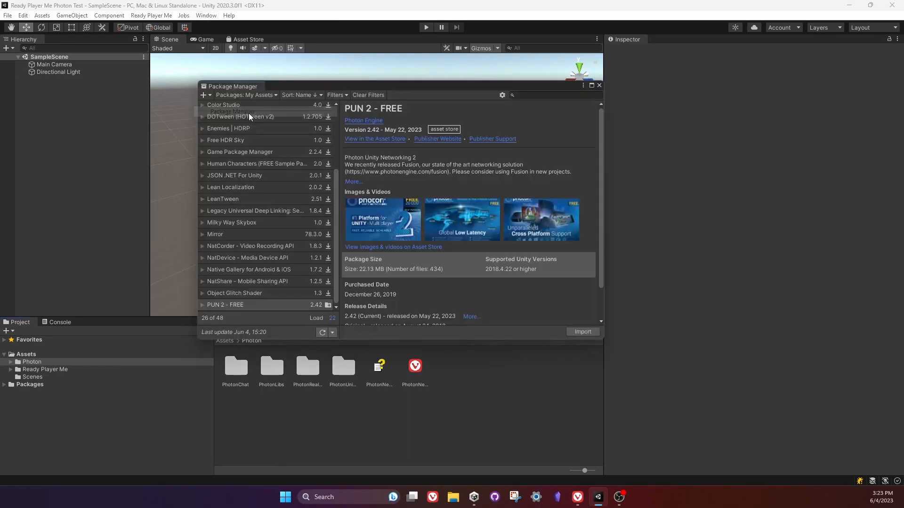
pyautogui.click(207, 96)
pyautogui.click(238, 127)
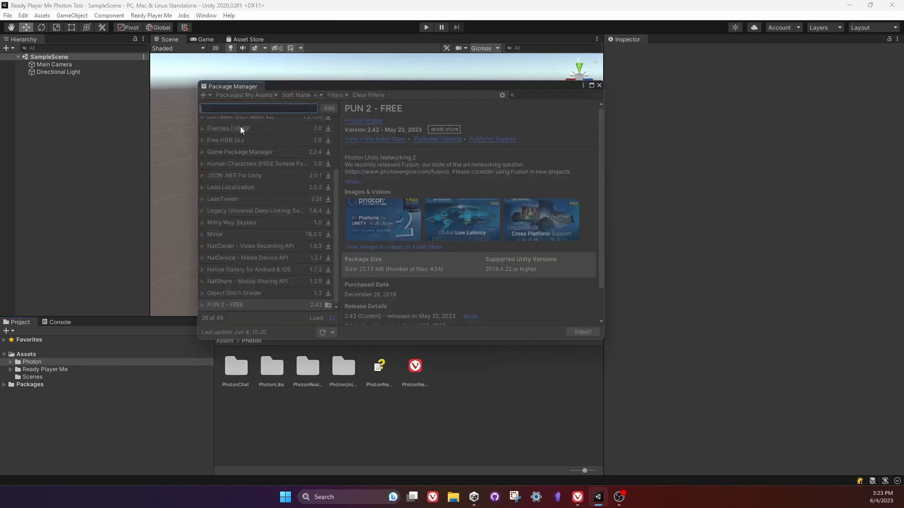
pyautogui.hotkey('ctrl', 'v')
pyautogui.click(327, 109)
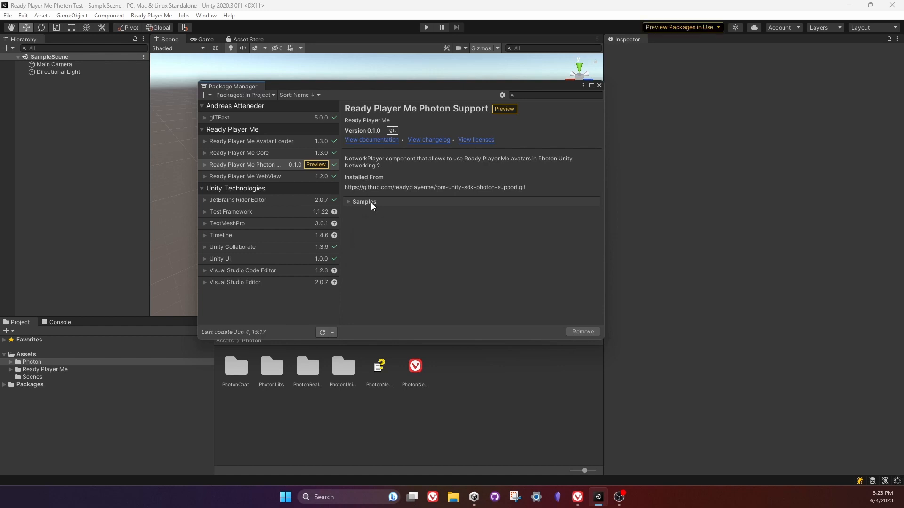
# Import the Avatar Control sample of the Ready Player Me Photon Support package into the project.
pyautogui.click(245, 165)
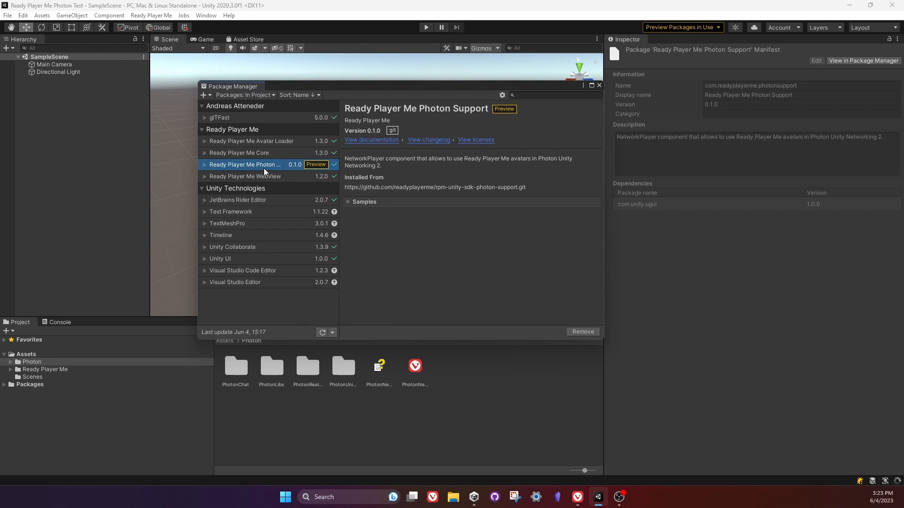
pyautogui.click(356, 202)
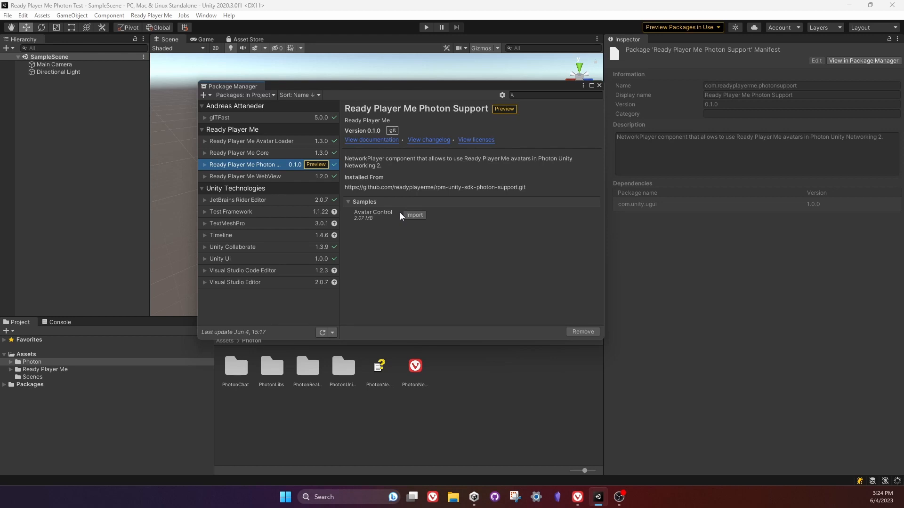
pyautogui.click(402, 216)
pyautogui.click(408, 215)
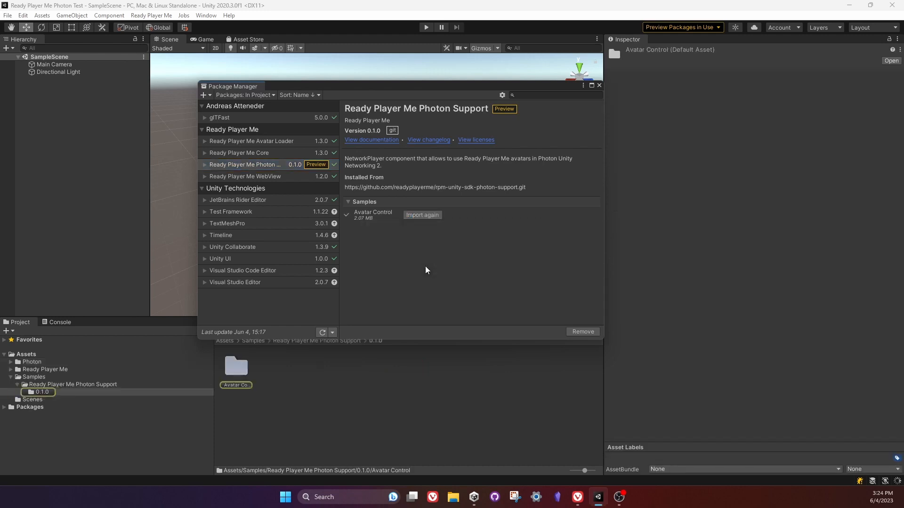
# Close the Package Manager and open the Avatar Control scene from the imported sample folder.
pyautogui.click(599, 86)
pyautogui.doubleClick(236, 367)
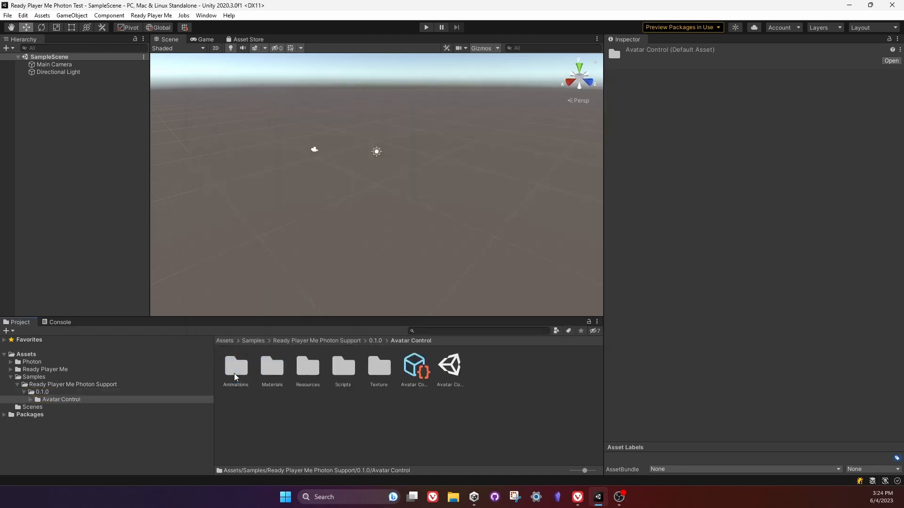
pyautogui.moveTo(370, 324); pyautogui.dragTo(372, 227)
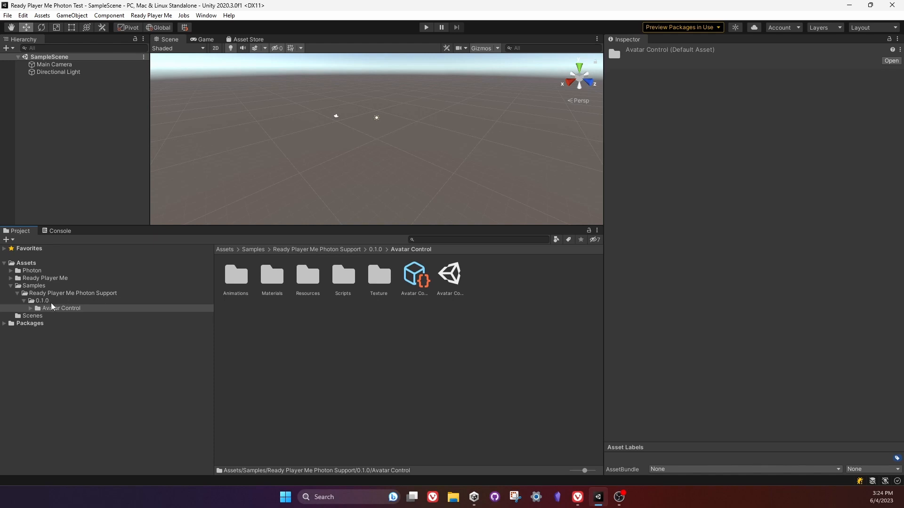
pyautogui.doubleClick(455, 280)
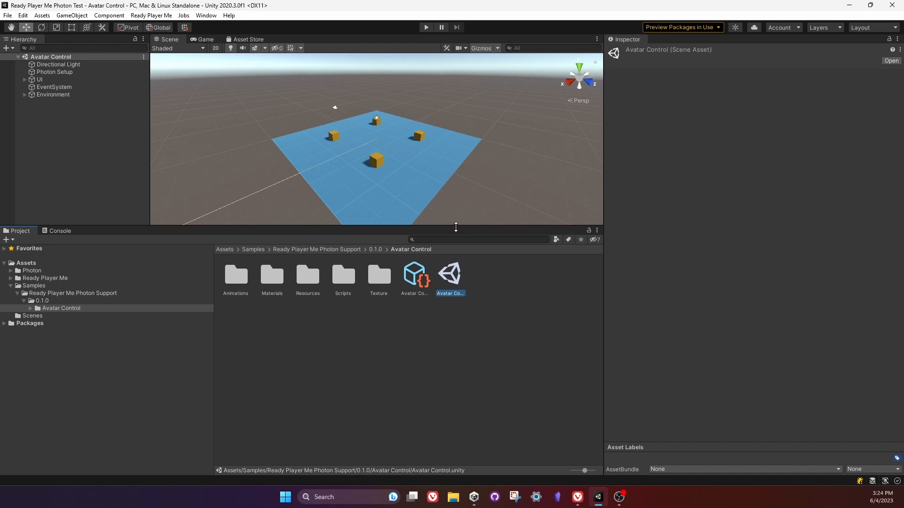
# Enlarge the Scene view, look over the platform with its cubes, and show the scene in the Game view.
pyautogui.moveTo(455, 228); pyautogui.dragTo(446, 380)
pyautogui.moveTo(407, 234)
pyautogui.mouseDown(button='right')
pyautogui.moveTo(400, 255)
pyautogui.moveTo(410, 239)
pyautogui.mouseUp(button='right')
pyautogui.press('w')
pyautogui.scroll(-10, 328, 218)
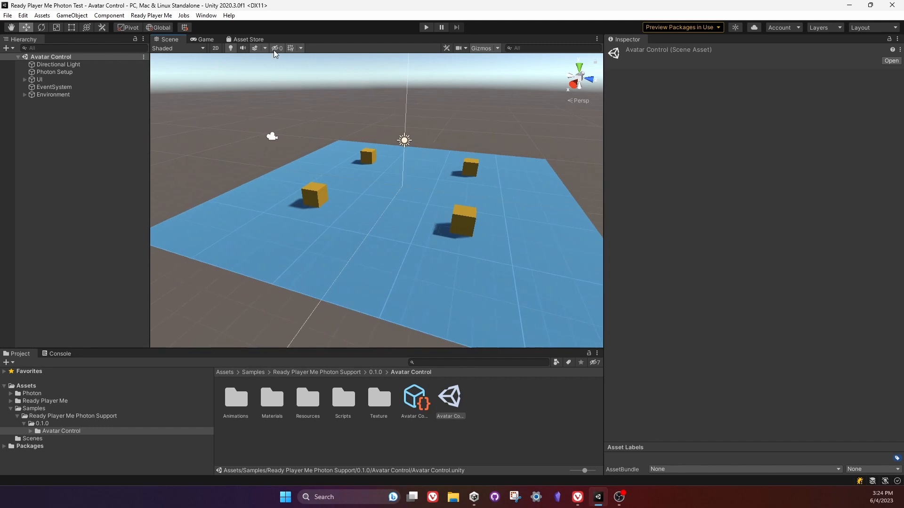
pyautogui.click(206, 39)
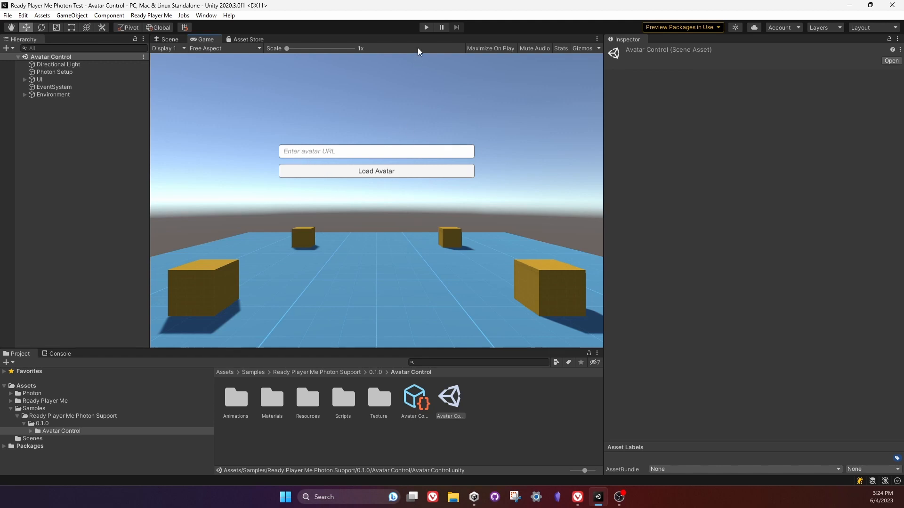
# Switch to the browser, open the Ready Player Me avatar hub in a new tab, and copy the main avatar's link.
pyautogui.click(581, 499)
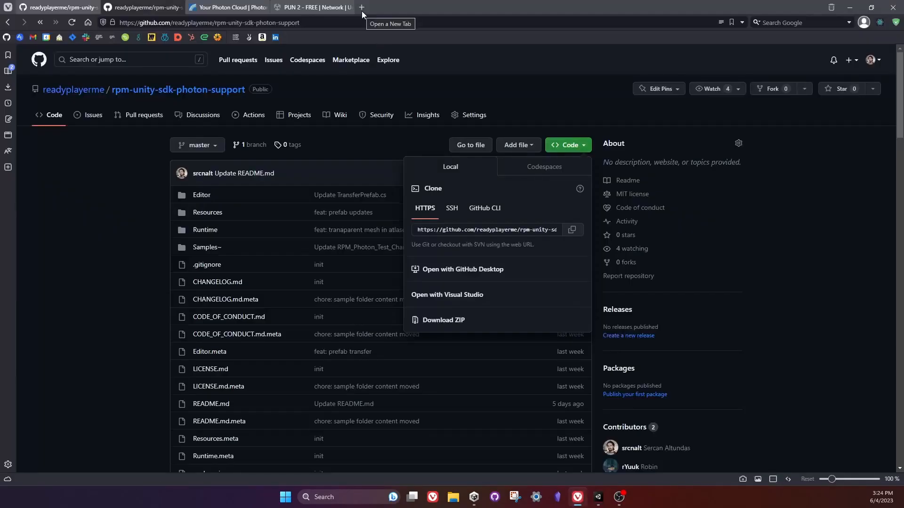
pyautogui.middleClick(99, 37)
pyautogui.click(392, 6)
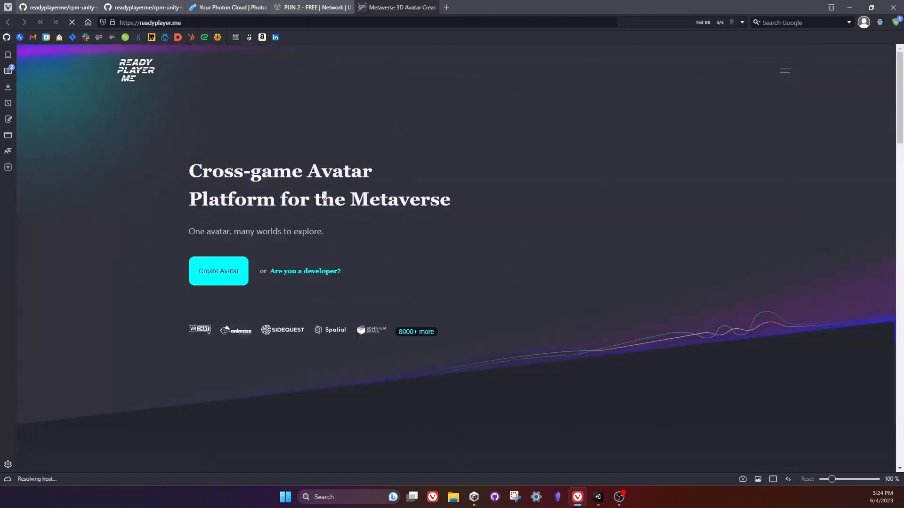
pyautogui.click(213, 280)
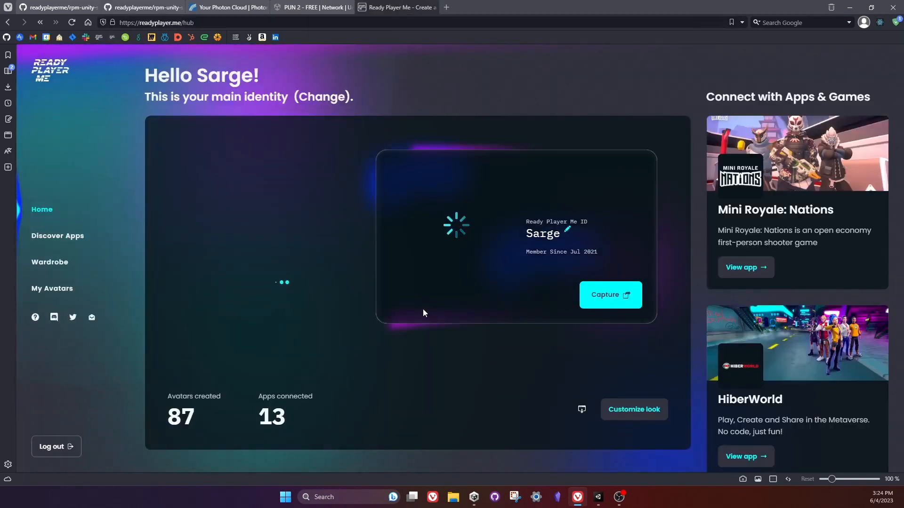
pyautogui.click(582, 410)
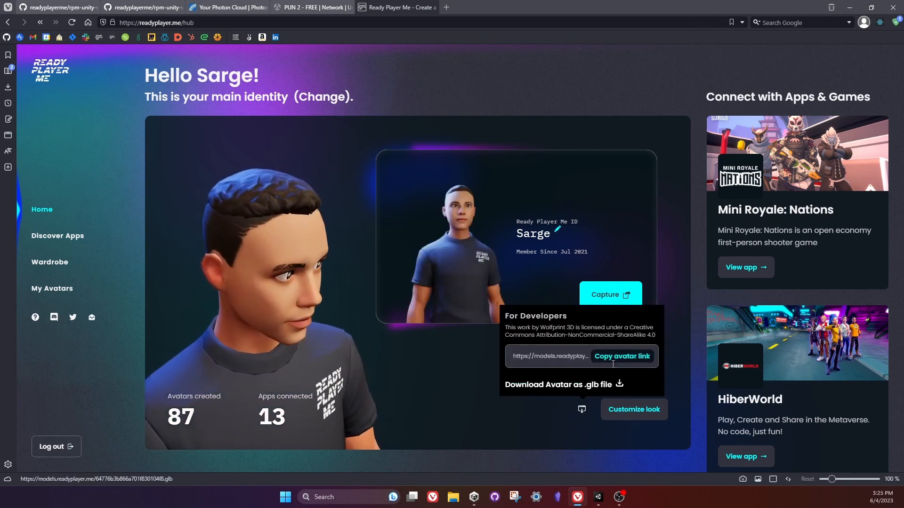
pyautogui.click(614, 358)
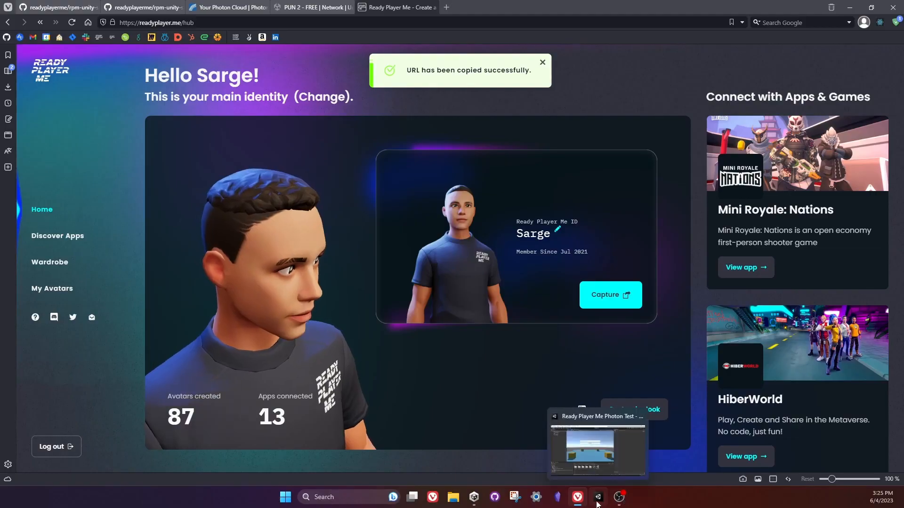
# Switch to Unity, run the Avatar Control scene, and load the avatar from the copied URL.
pyautogui.click(597, 498)
pyautogui.click(425, 29)
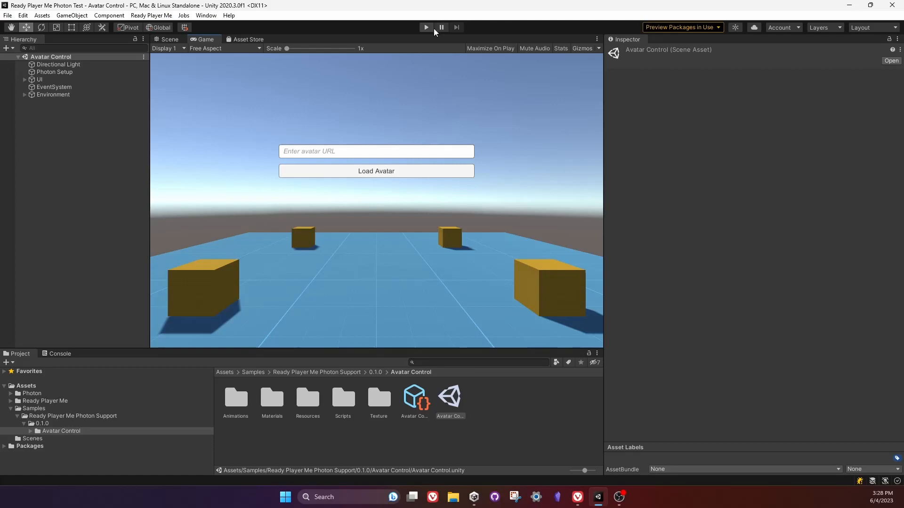
pyautogui.click(425, 28)
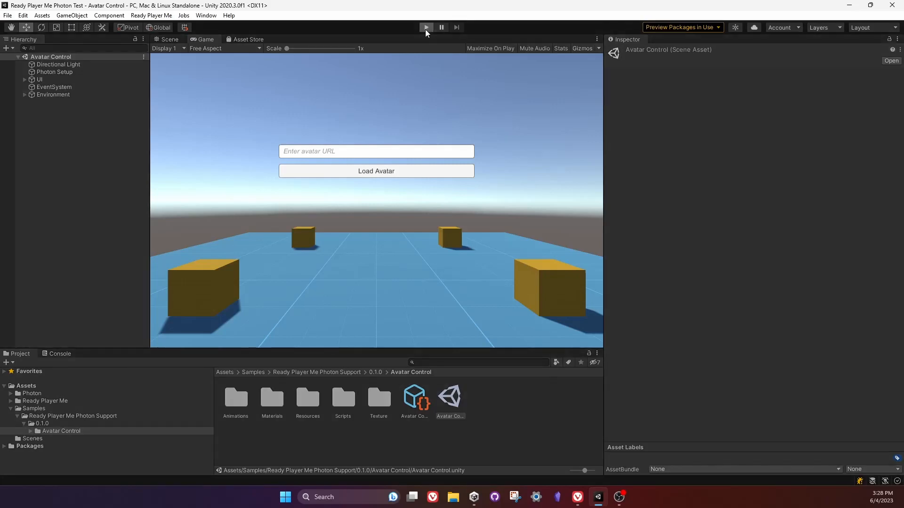
pyautogui.click(323, 155)
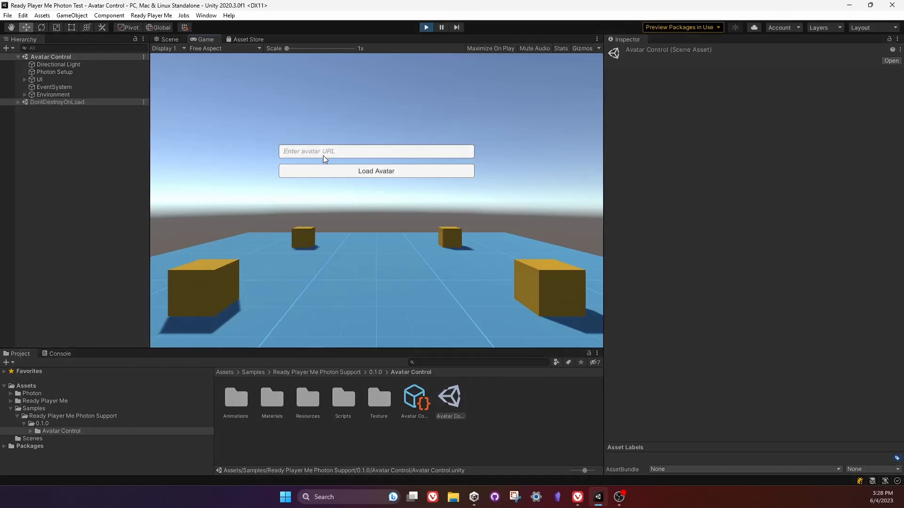
pyautogui.hotkey('ctrl', 'v')
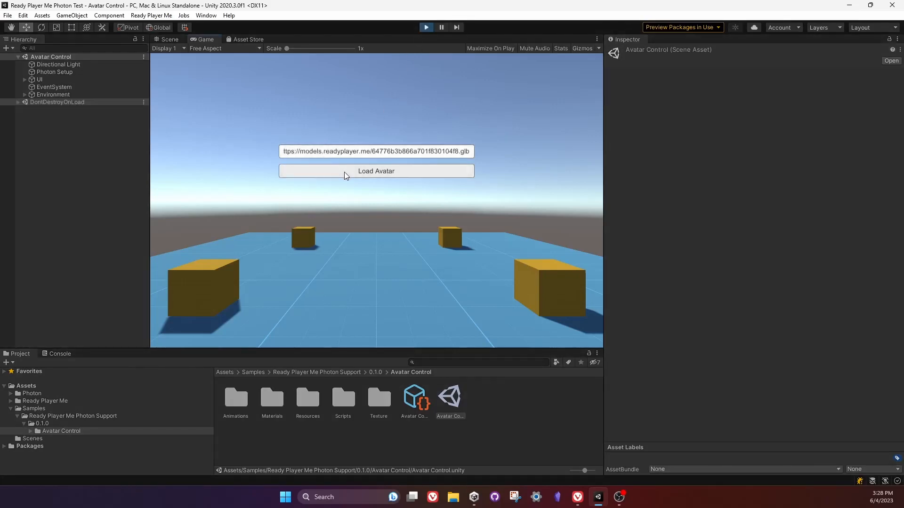
pyautogui.click(344, 172)
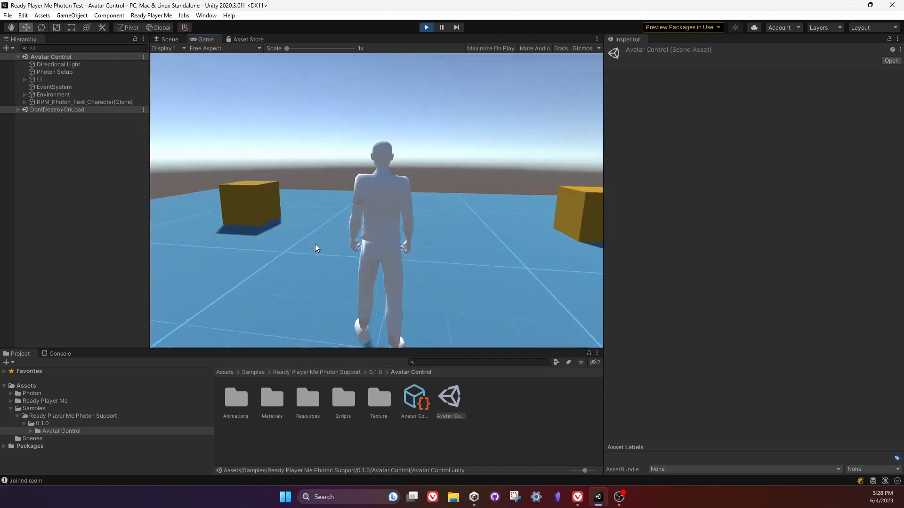
# Walk and turn the loaded avatar around the platform to test its movement, and exit play mode.
pyautogui.press('a')
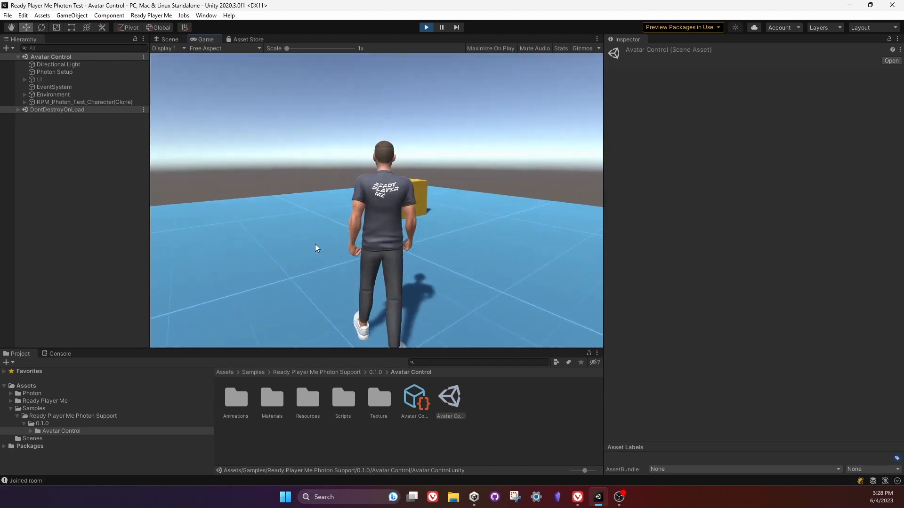
pyautogui.press('w')
pyautogui.press('d')
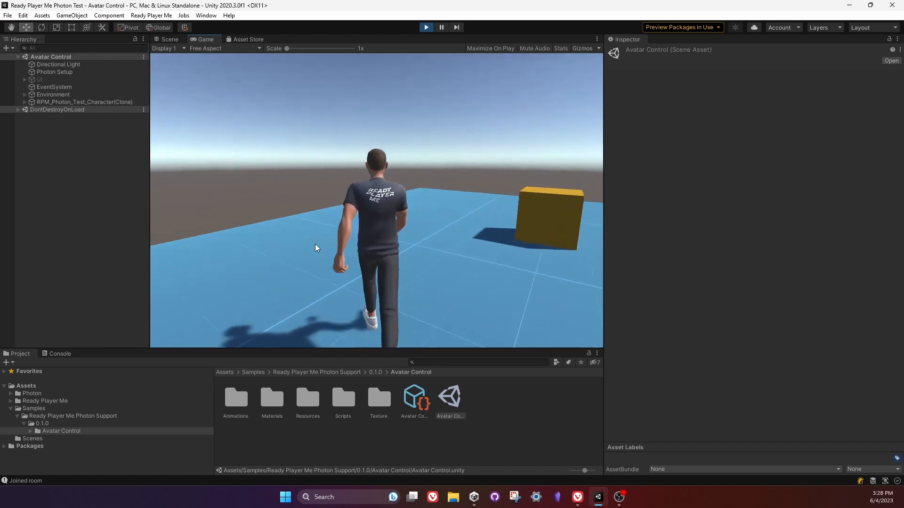
pyautogui.press('a')
pyautogui.press('w')
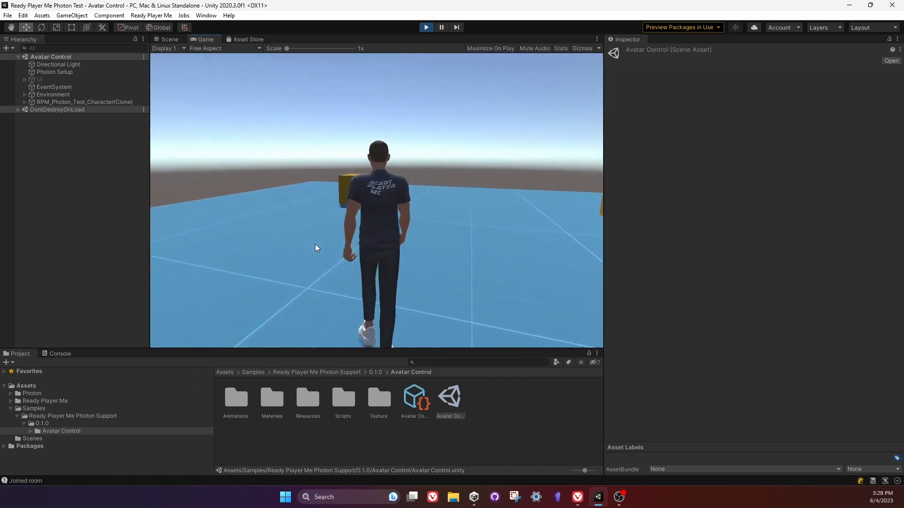
pyautogui.press('d')
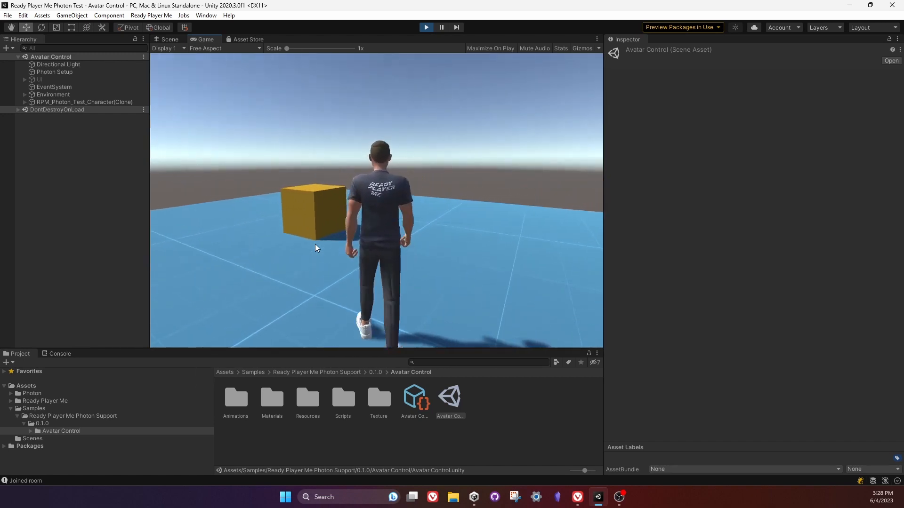
pyautogui.press('d')
pyautogui.press('a')
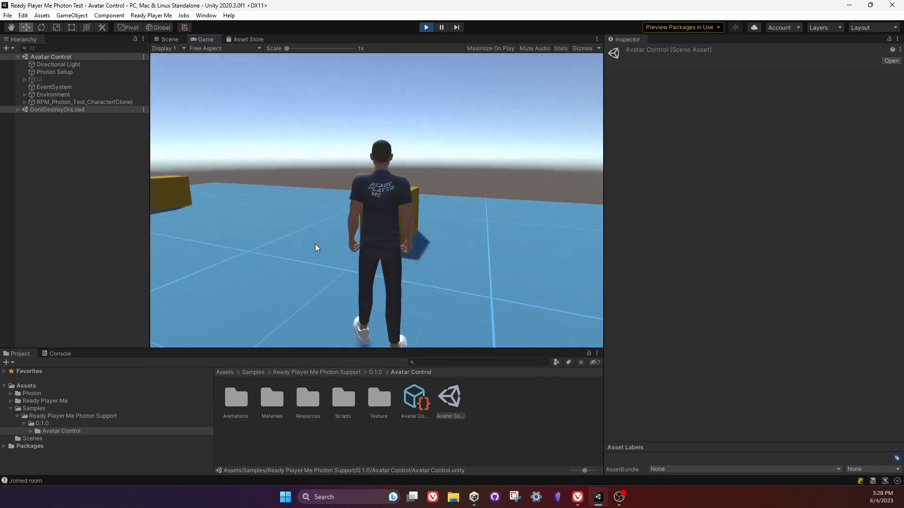
pyautogui.press('a')
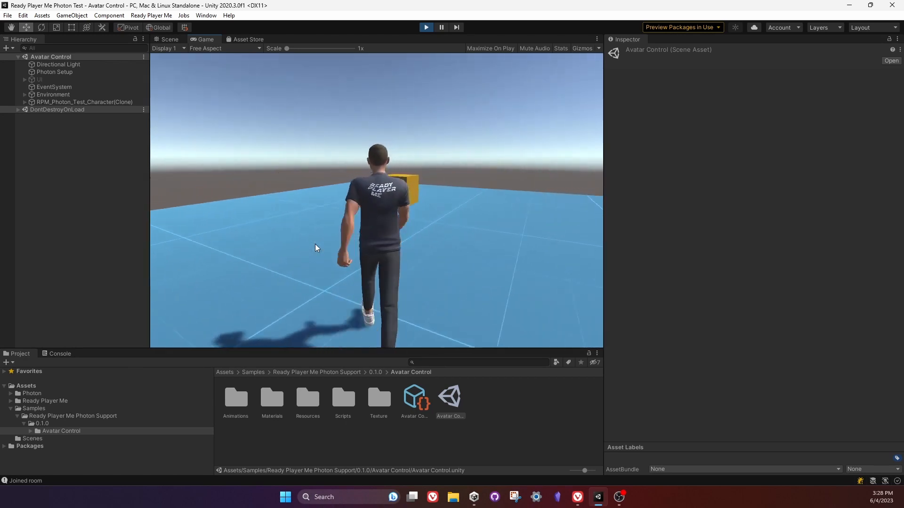
pyautogui.press('d')
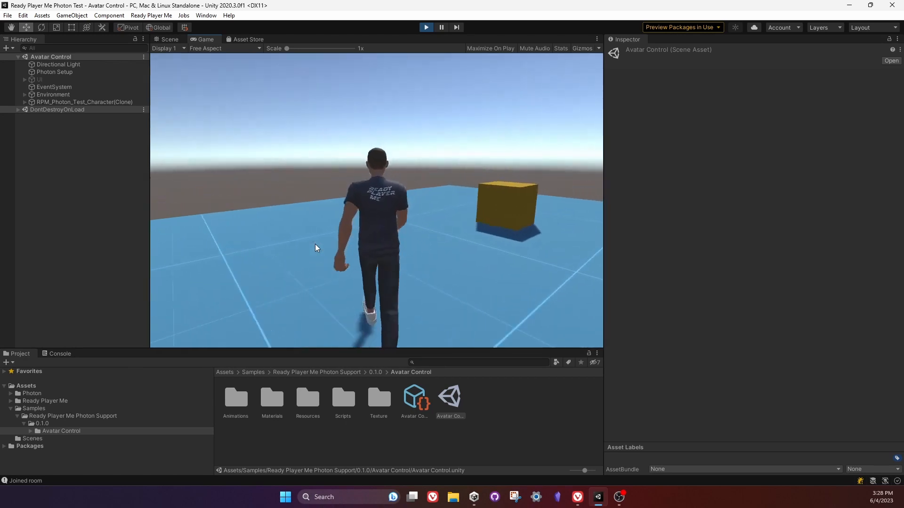
pyautogui.press('d')
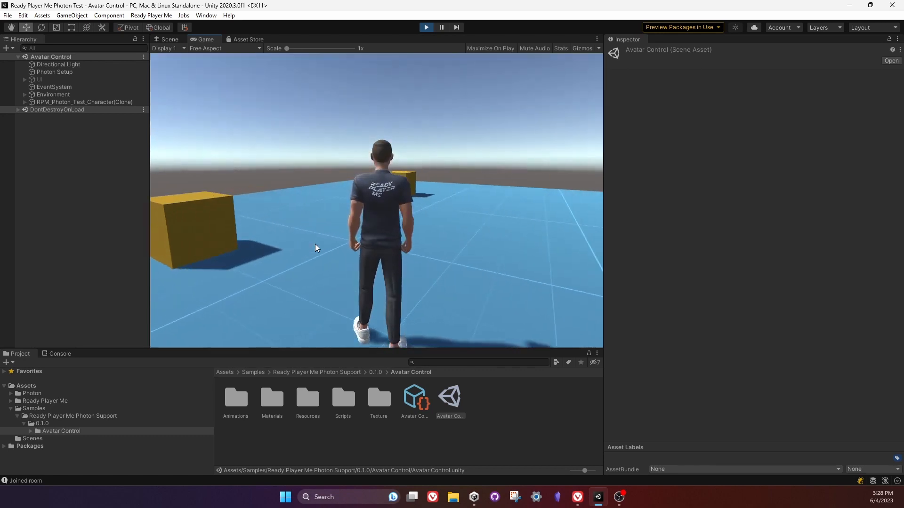
pyautogui.press('d')
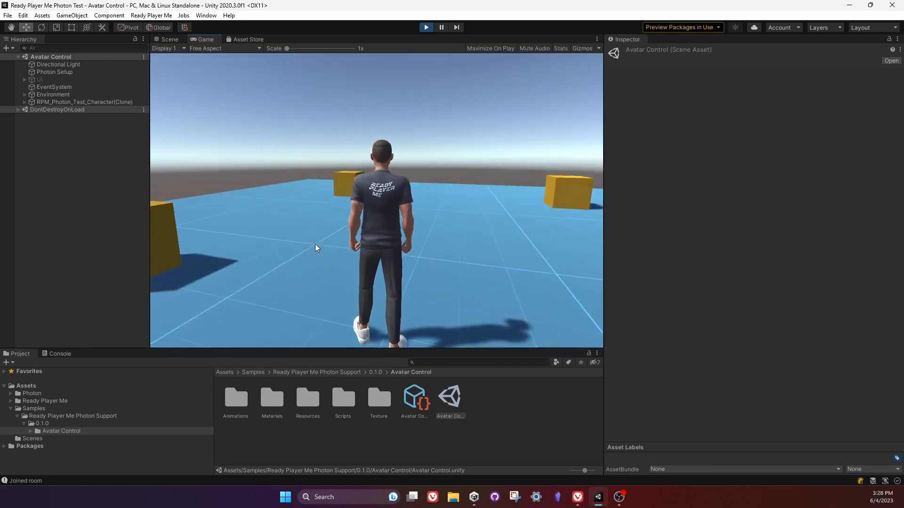
pyautogui.click(432, 28)
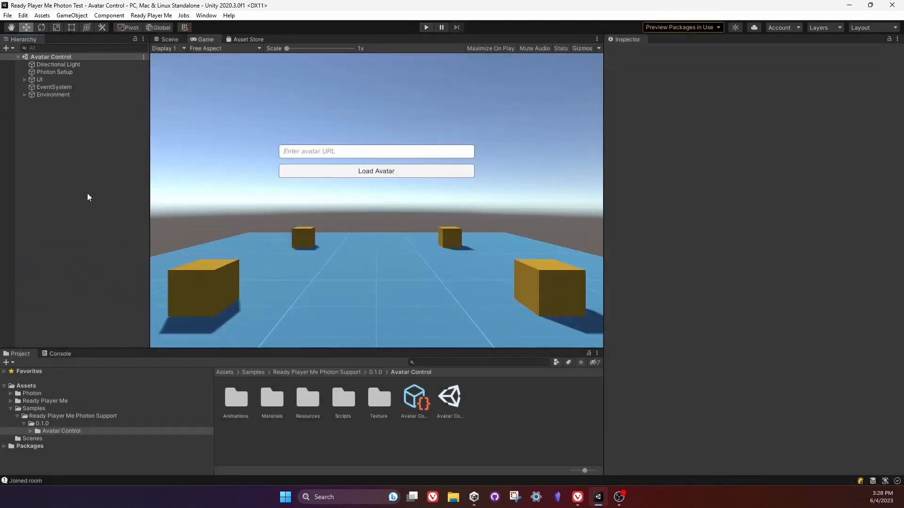
# Build and run the project as a standalone player in a new Builds folder inside the project directory.
pyautogui.hotkey('ctrl', 'b')
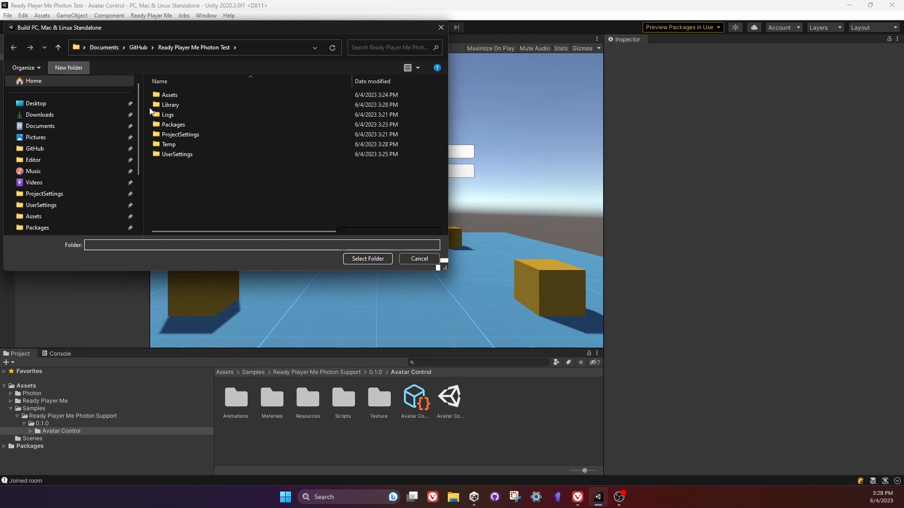
pyautogui.click(69, 67)
pyautogui.write('Builds')
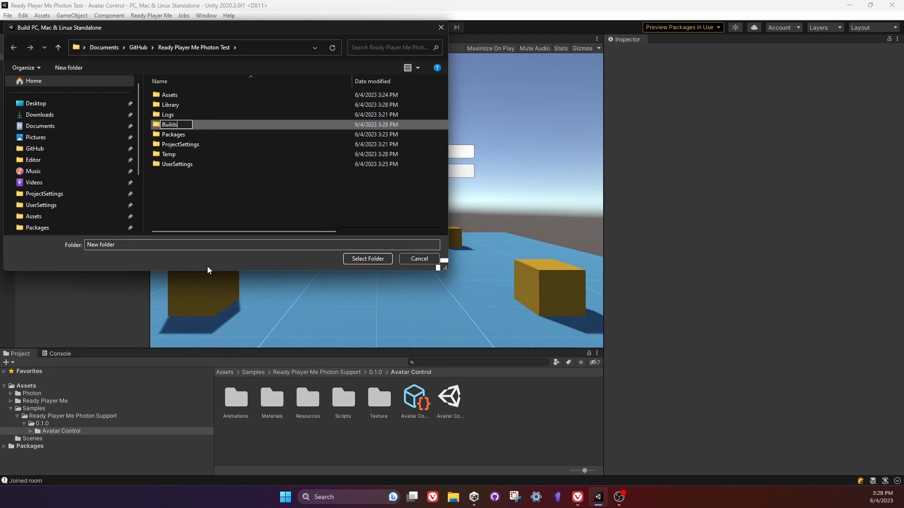
pyautogui.press('Return')
pyautogui.click(367, 259)
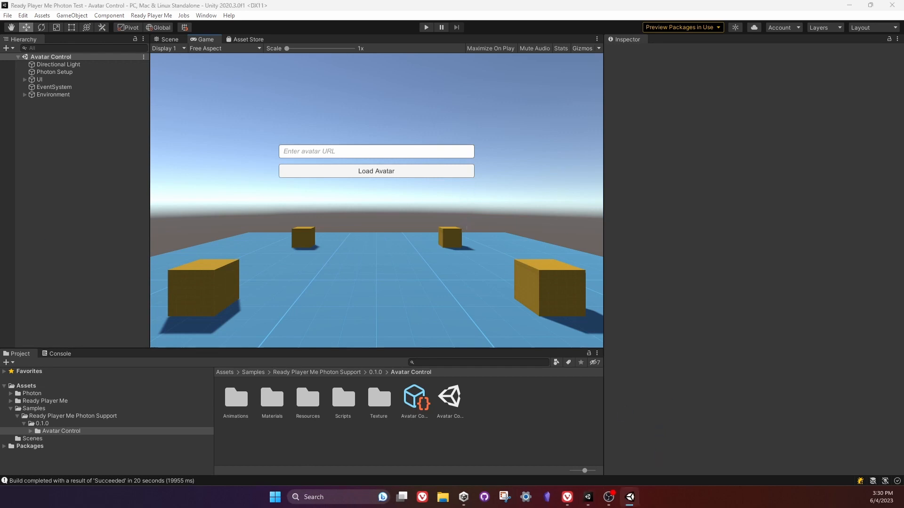
# Move the built player's window aside and load the avatar there from the copied avatar URL.
pyautogui.moveTo(515, 169); pyautogui.dragTo(653, 165)
pyautogui.click(548, 248)
pyautogui.write('https://models.readyplayer.me/64776b3b866a701f830104f8.glb')
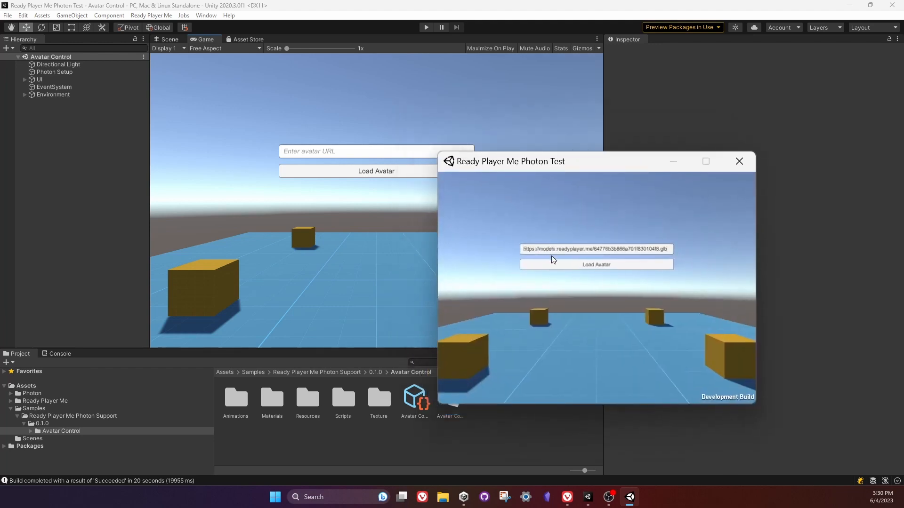
pyautogui.click(592, 266)
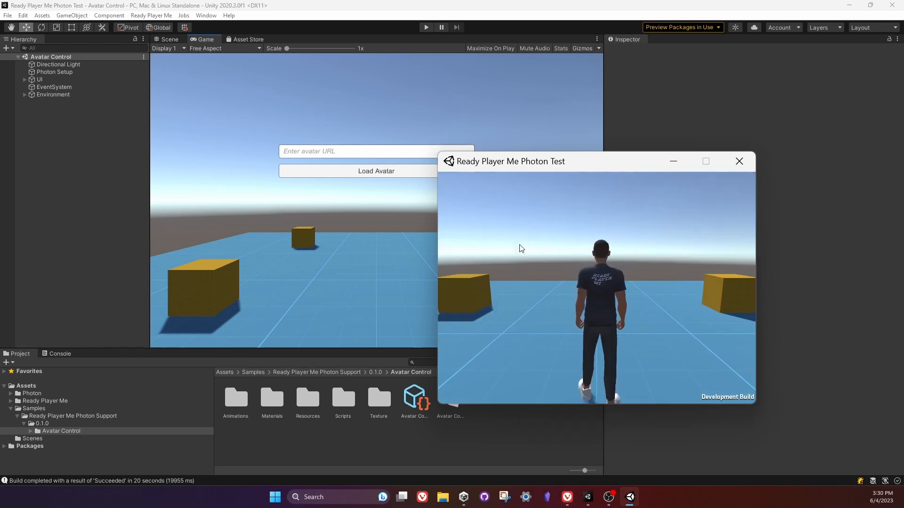
# Switch to the browser, open the Ready Player Me website, and go to the My Avatars page of the account.
pyautogui.click(587, 497)
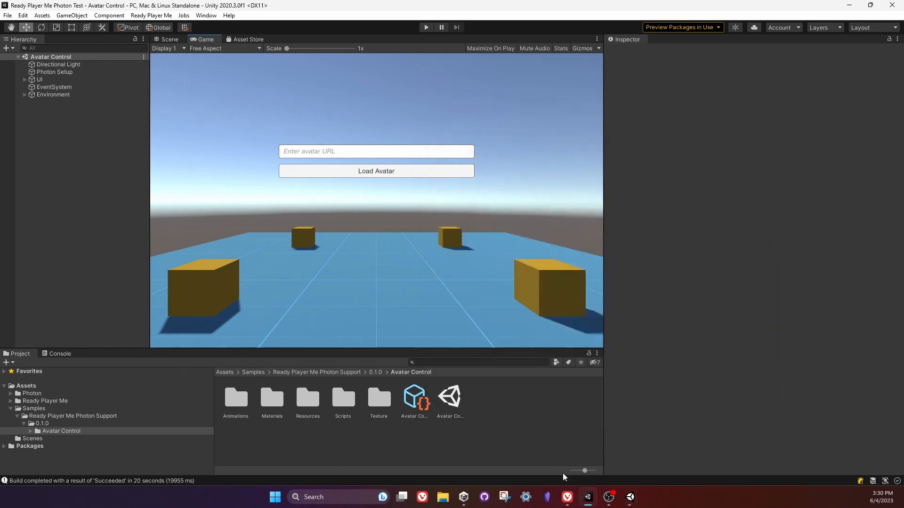
pyautogui.click(567, 497)
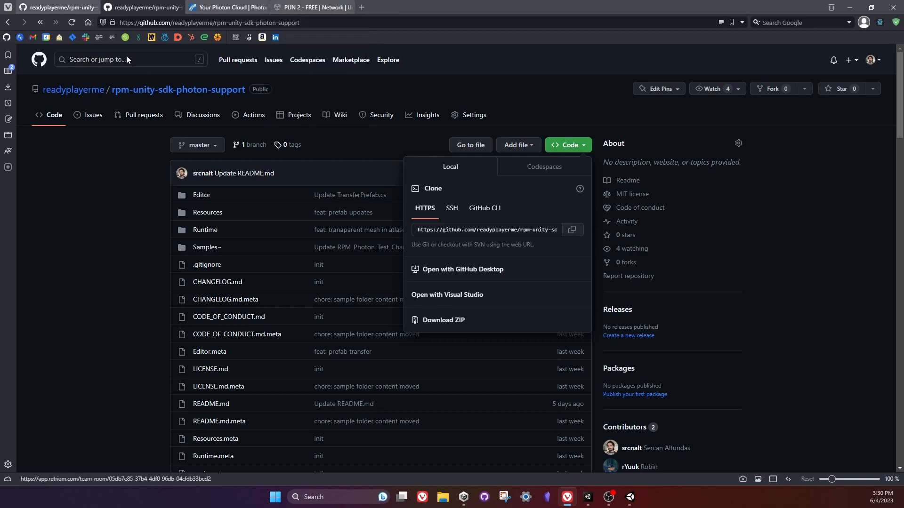
pyautogui.click(99, 38)
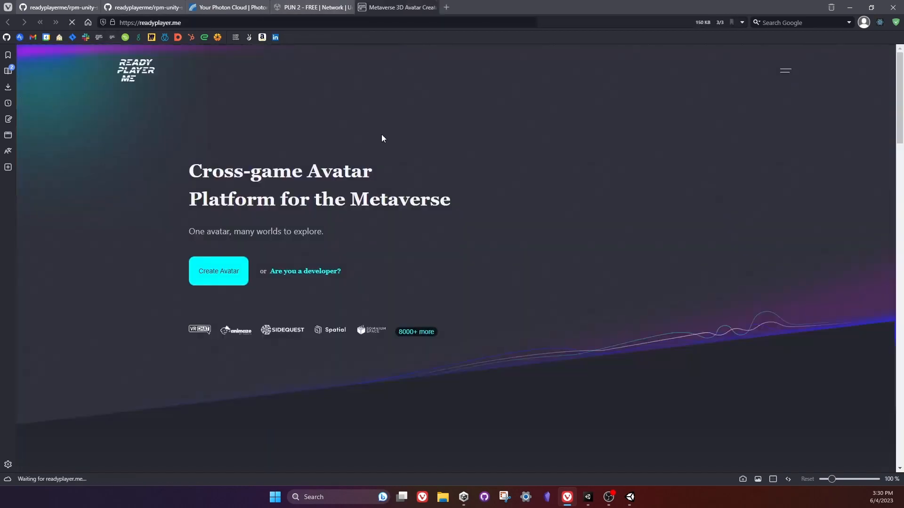
pyautogui.click(235, 283)
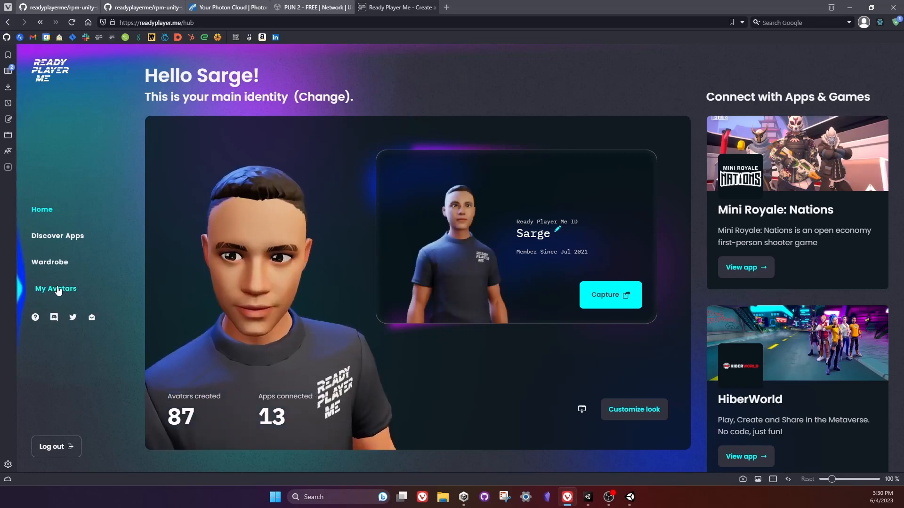
pyautogui.click(57, 289)
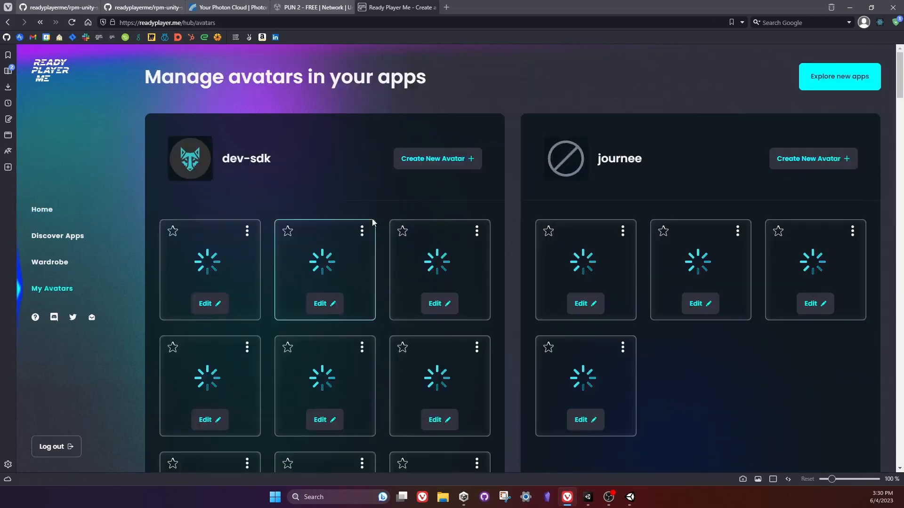
# Copy the .glb URL of the pink-haired avatar in the dev-sdk group.
pyautogui.scroll(-1, 494, 218)
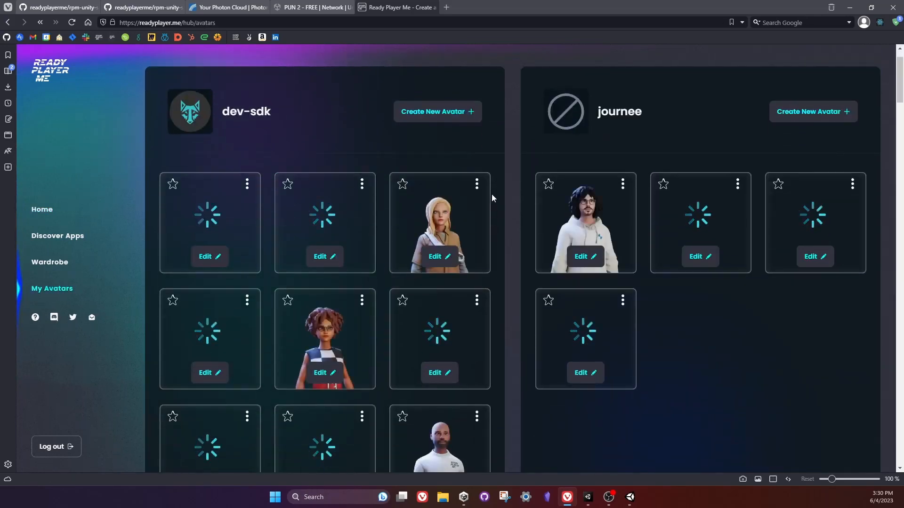
pyautogui.click(362, 184)
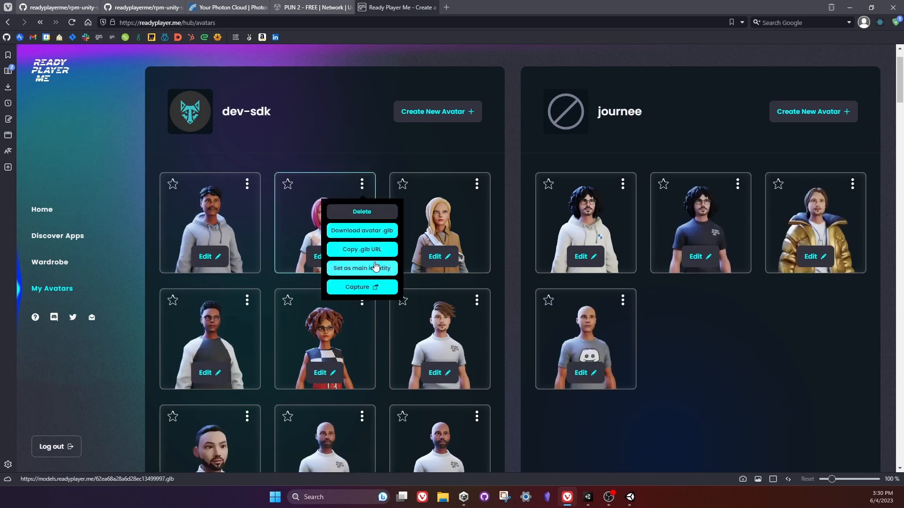
pyautogui.click(363, 250)
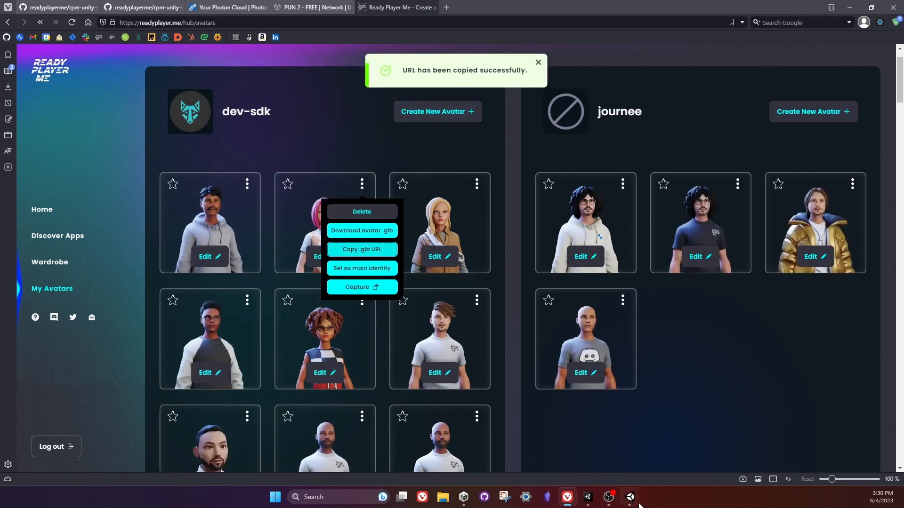
# Switch to the built player and walk its avatar forward and to the side, away from its starting spot.
pyautogui.click(591, 501)
pyautogui.click(629, 499)
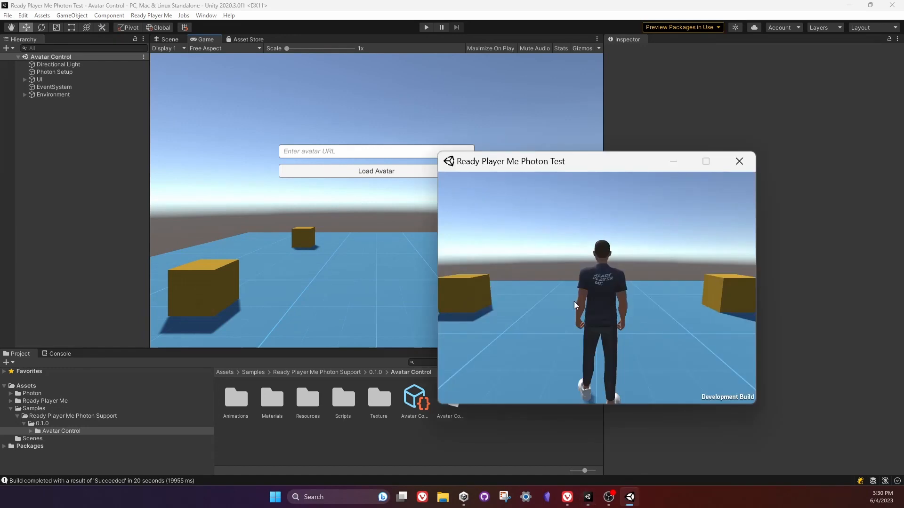
pyautogui.press('w')
pyautogui.press('d')
pyautogui.press('a')
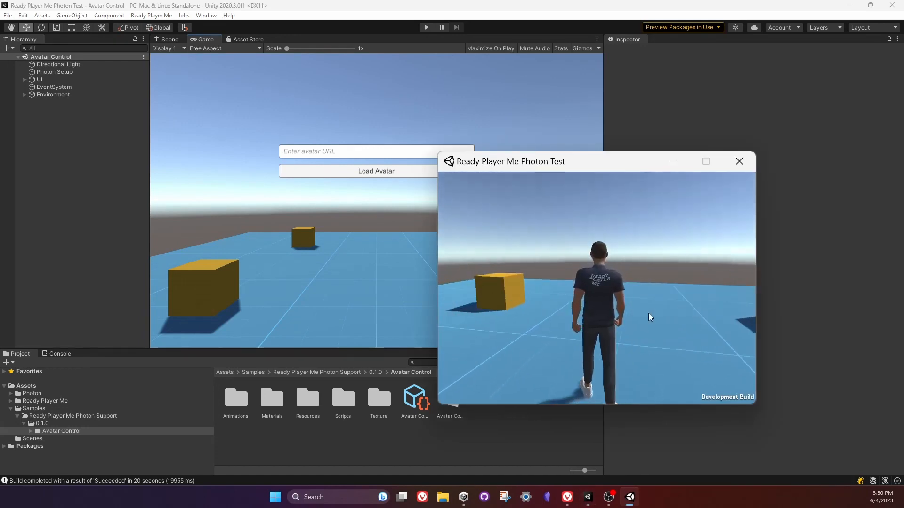
pyautogui.press('d')
pyautogui.press('d')
pyautogui.press('d')
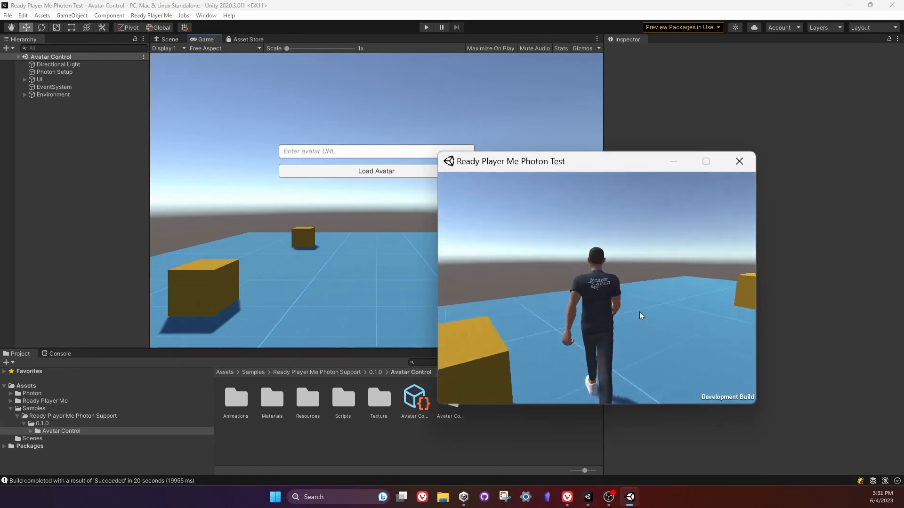
# Run the Avatar Control scene in the editor and try to load the pink-haired avatar from the copied URL.
pyautogui.click(425, 30)
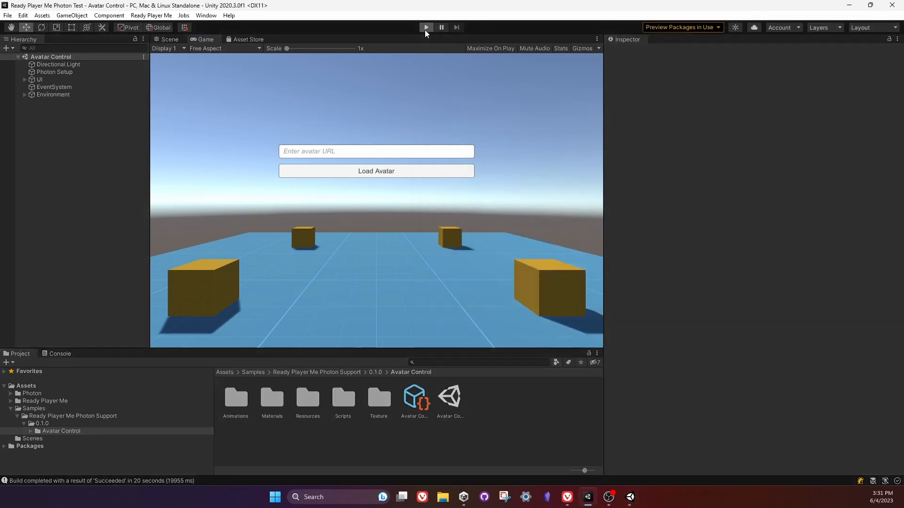
pyautogui.click(312, 152)
pyautogui.write('https://models.readyplayer.me/62ea68a28a6d28ec13499997.glb')
pyautogui.click(360, 173)
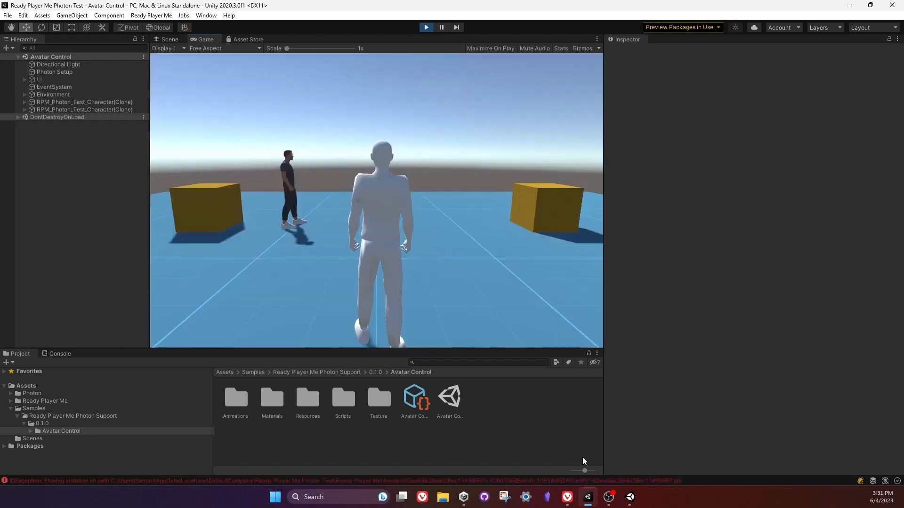
# Walk the built player's avatar up to the editor's avatar so they face each other, and move the player window higher.
pyautogui.click(629, 499)
pyautogui.press('a')
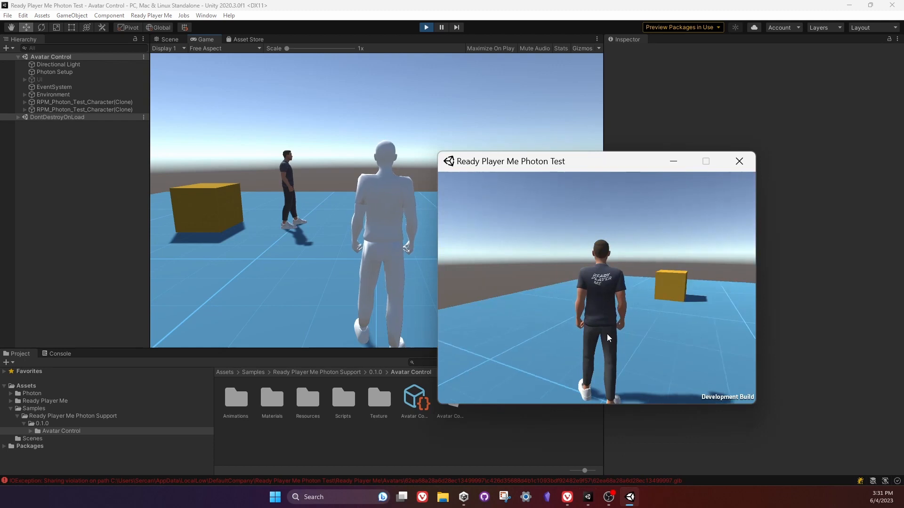
pyautogui.press('a')
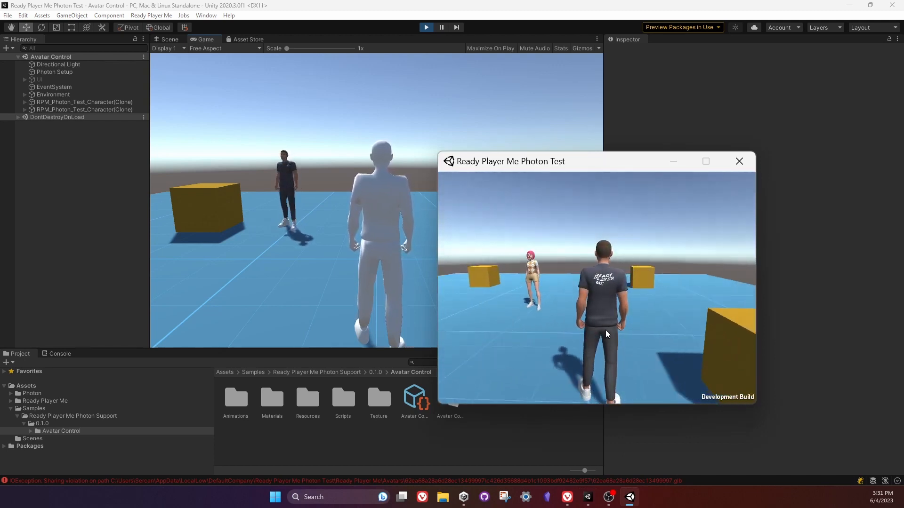
pyautogui.press('w')
pyautogui.press('w')
pyautogui.press('a')
pyautogui.press('d')
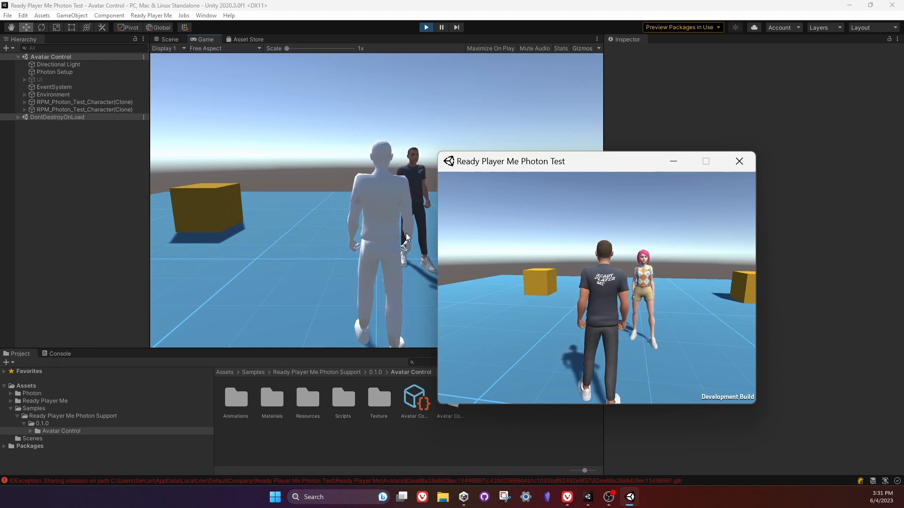
pyautogui.moveTo(575, 160); pyautogui.dragTo(585, 89)
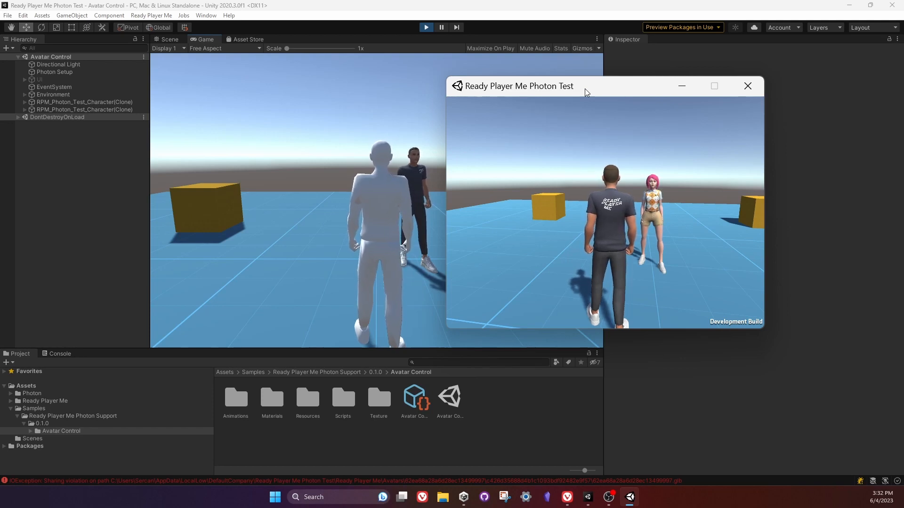
pyautogui.moveTo(570, 90)
pyautogui.mouseDown()
pyautogui.moveTo(597, 83)
pyautogui.moveTo(565, 84)
pyautogui.mouseUp()
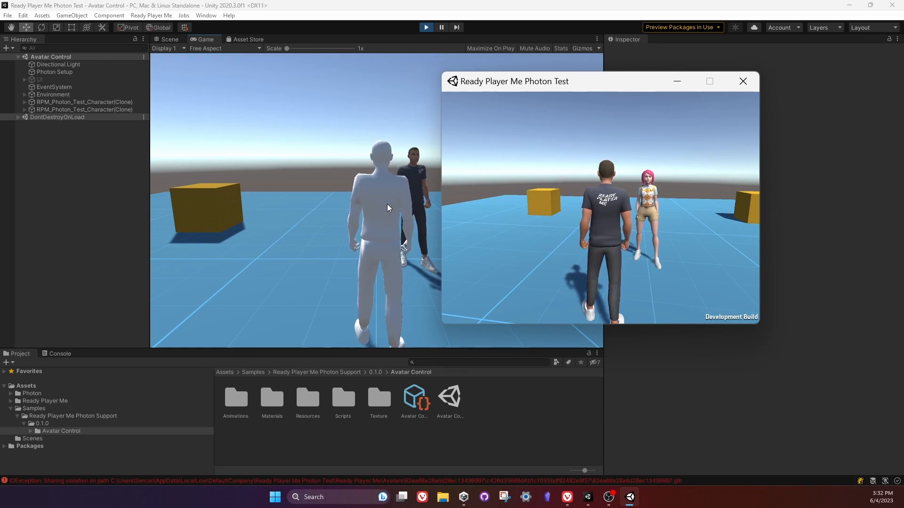
# Restart play mode in the editor and load the pink-haired avatar again from the copied URL.
pyautogui.click(427, 28)
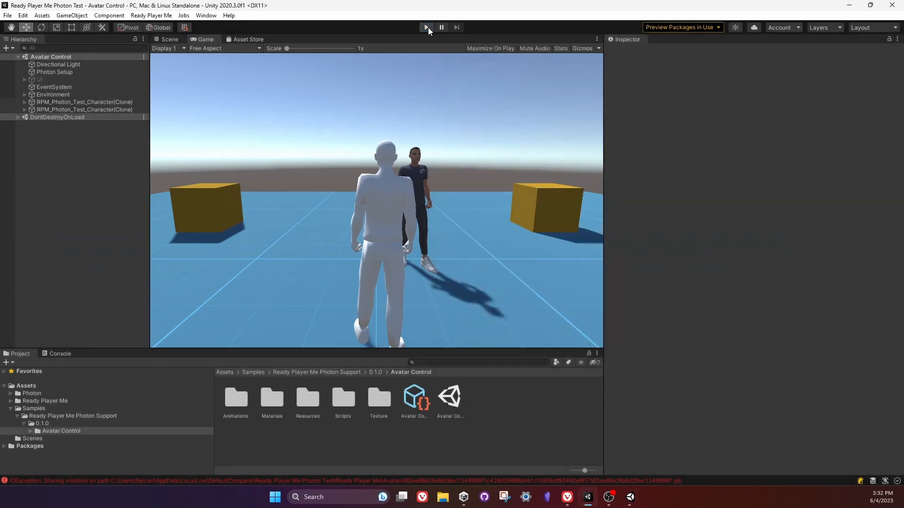
pyautogui.click(427, 28)
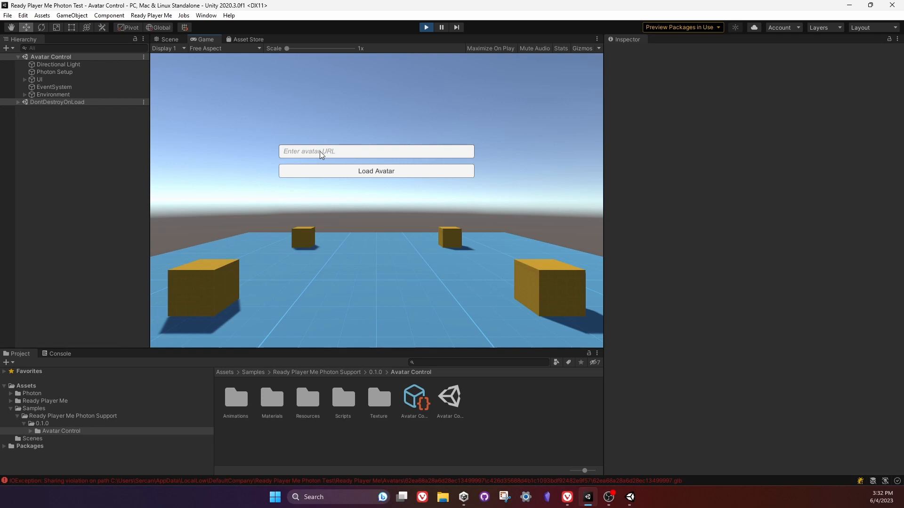
pyautogui.click(321, 155)
pyautogui.write('https://models.readyplayer.me/62ea68a28a6d28ec13499997.glb')
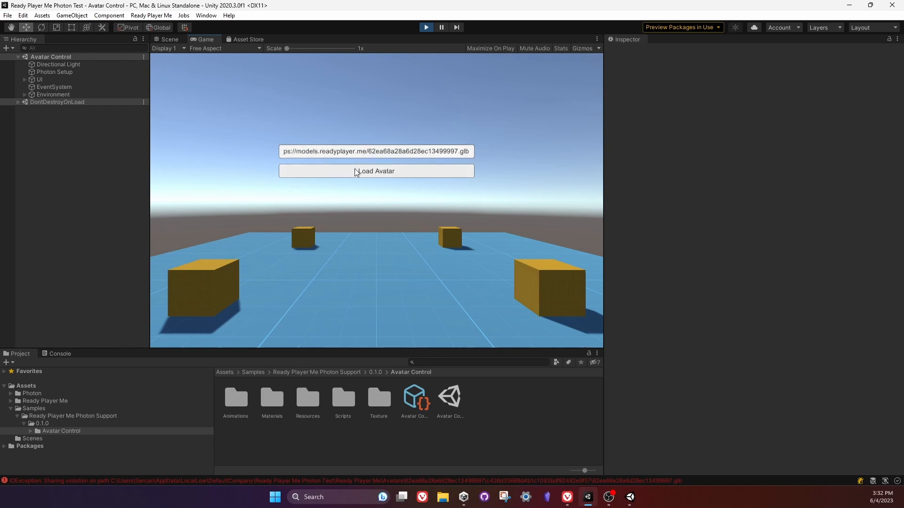
pyautogui.click(355, 172)
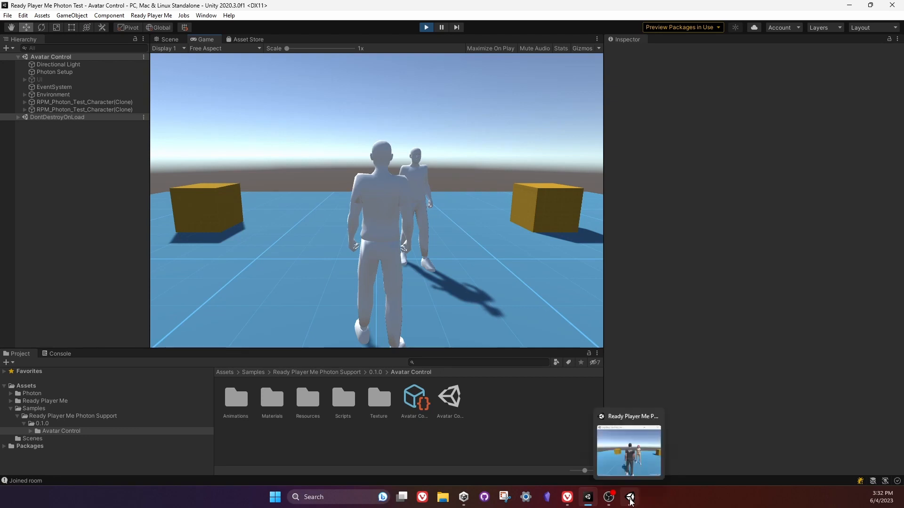
# In the built player, walk and turn its avatar around the editor's avatar to test synchronized movement in both windows.
pyautogui.click(629, 497)
pyautogui.press('w')
pyautogui.press('a')
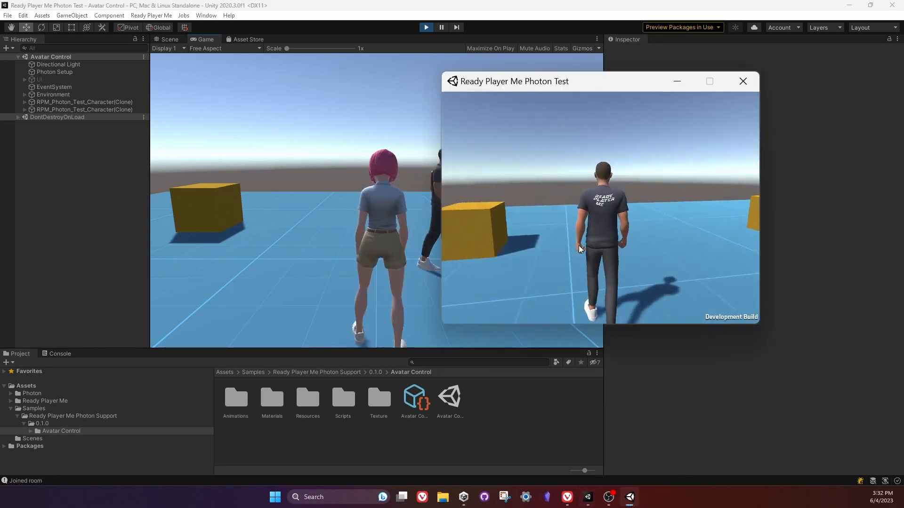
pyautogui.press('a')
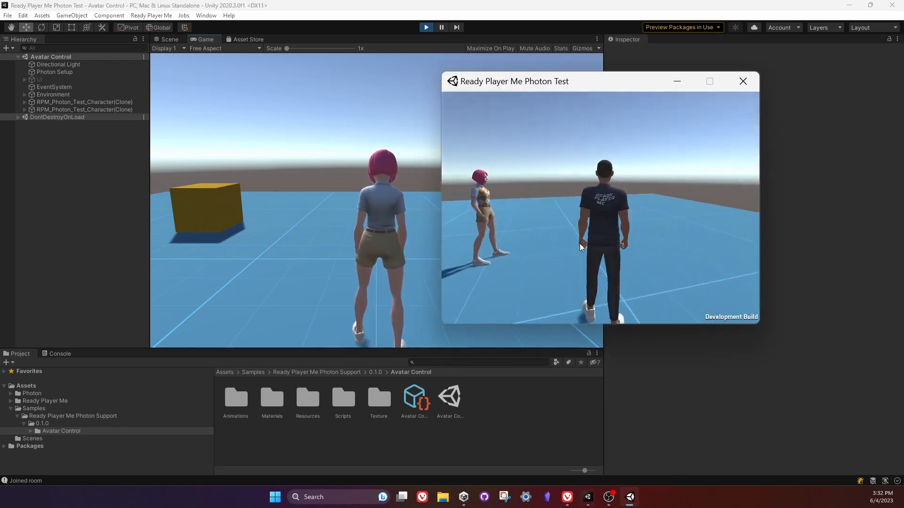
pyautogui.press('d')
pyautogui.press('w')
pyautogui.press('a')
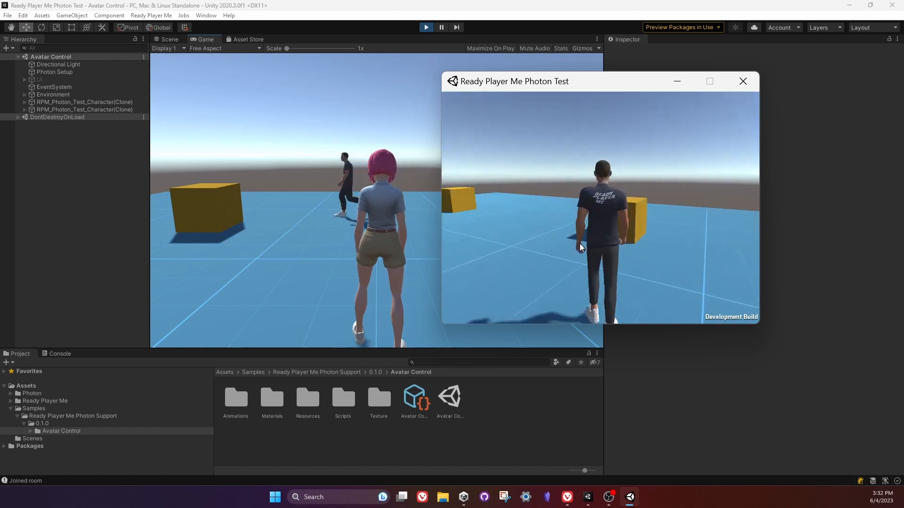
pyautogui.press('a')
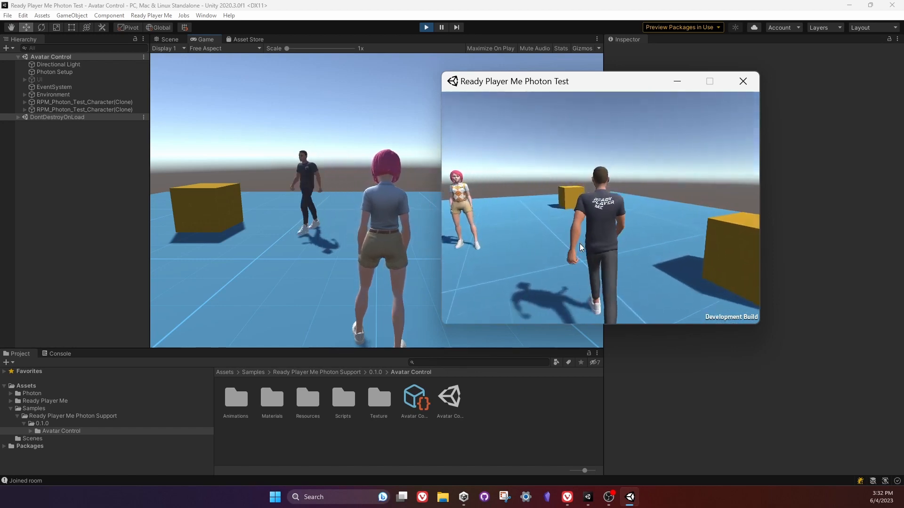
pyautogui.press('a')
pyautogui.press('a')
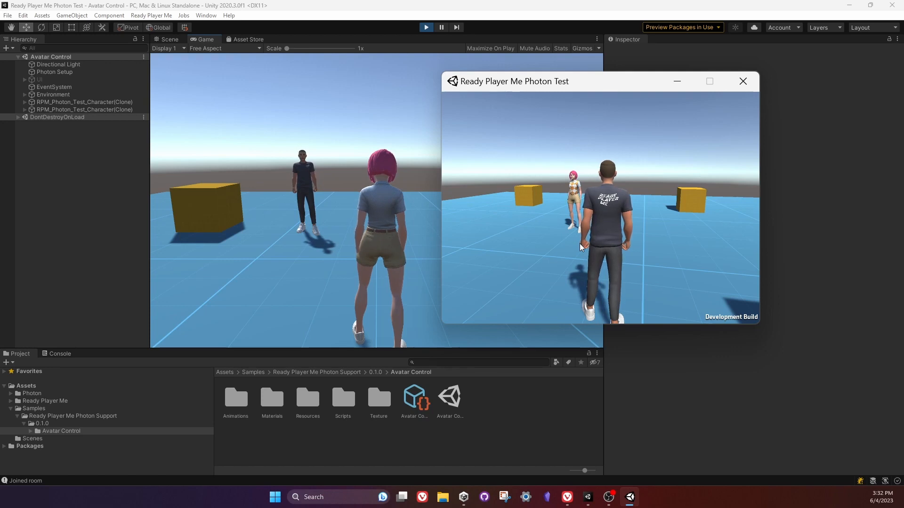
pyautogui.press('a')
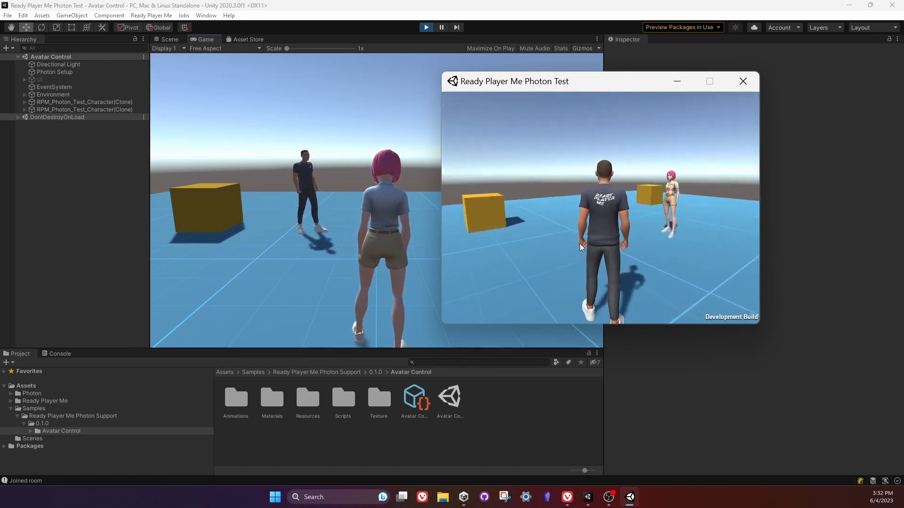
pyautogui.press('w')
pyautogui.press('a')
pyautogui.press('w')
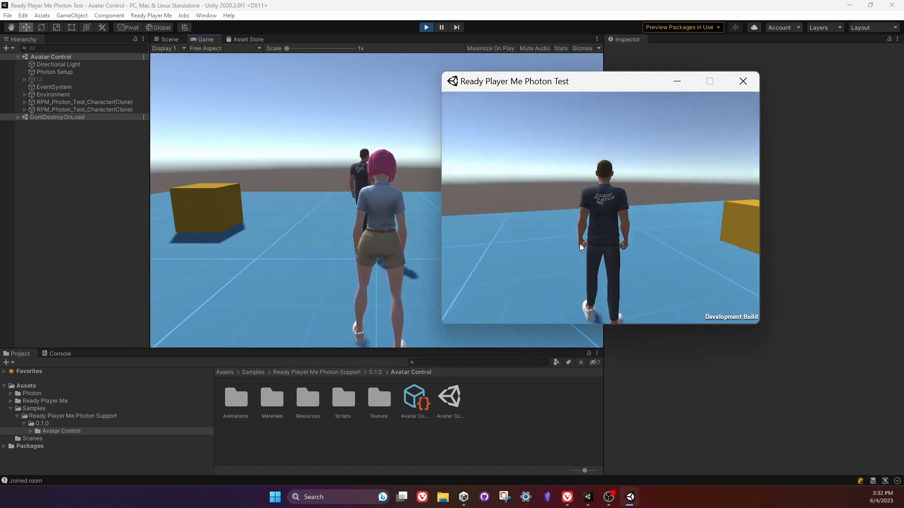
pyautogui.press('d')
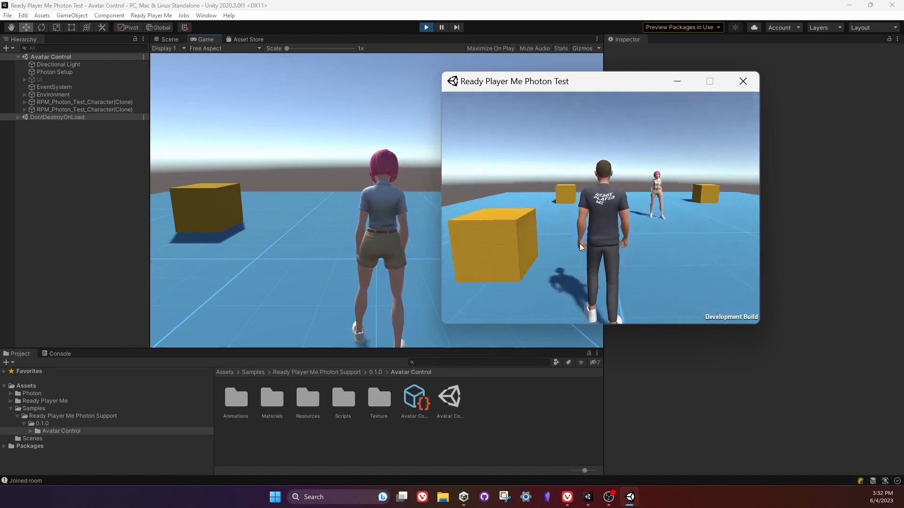
pyautogui.press('w')
pyautogui.press('a')
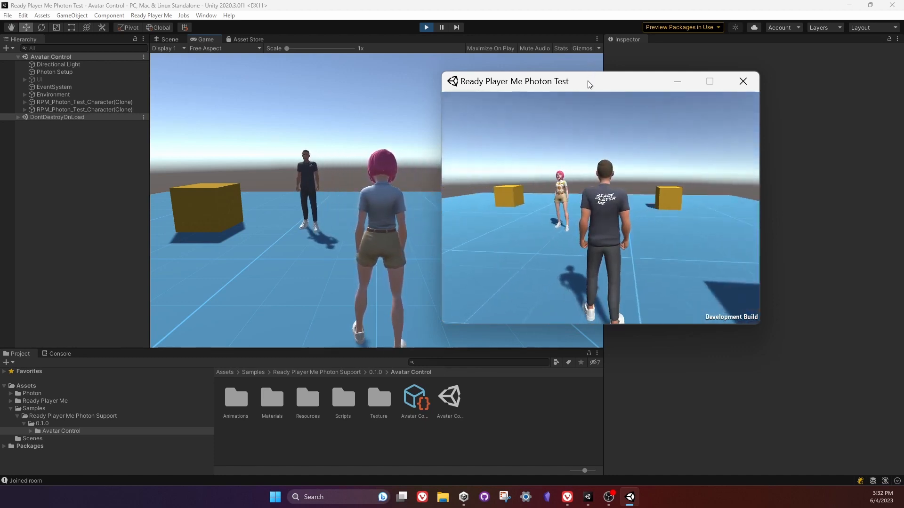
# Walk and turn the pink-haired avatar in the editor's Game view to test its synchronization with the build.
pyautogui.click(389, 262)
pyautogui.press('d')
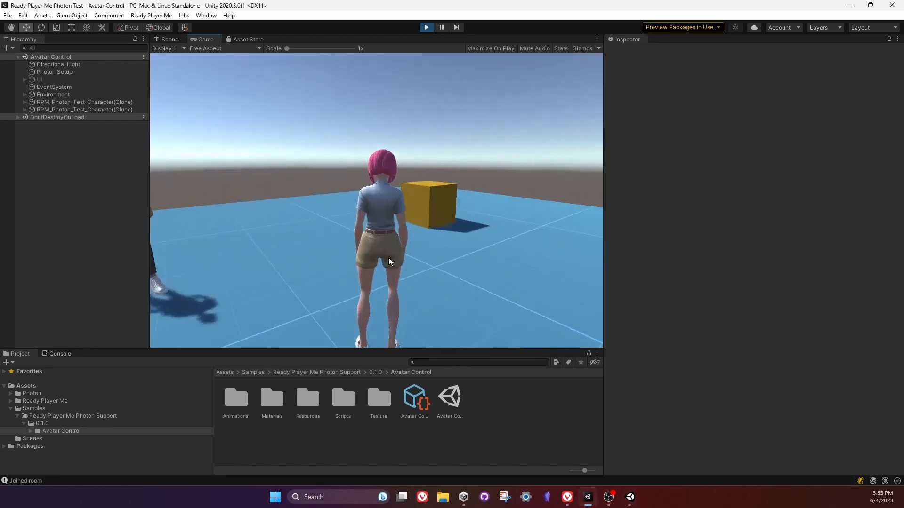
pyautogui.press('w')
pyautogui.press('a')
# Return to the built player and walk its avatar across the platform past the editor's avatar.
pyautogui.click(630, 495)
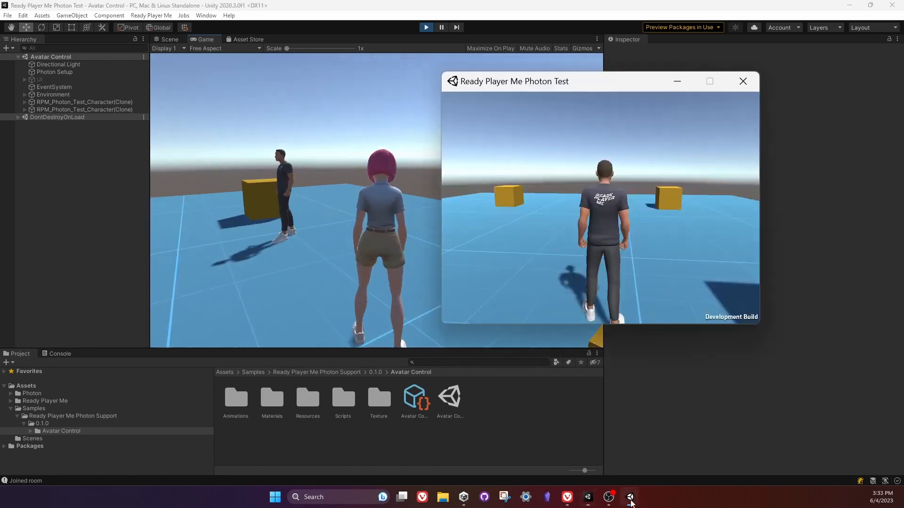
pyautogui.press('w')
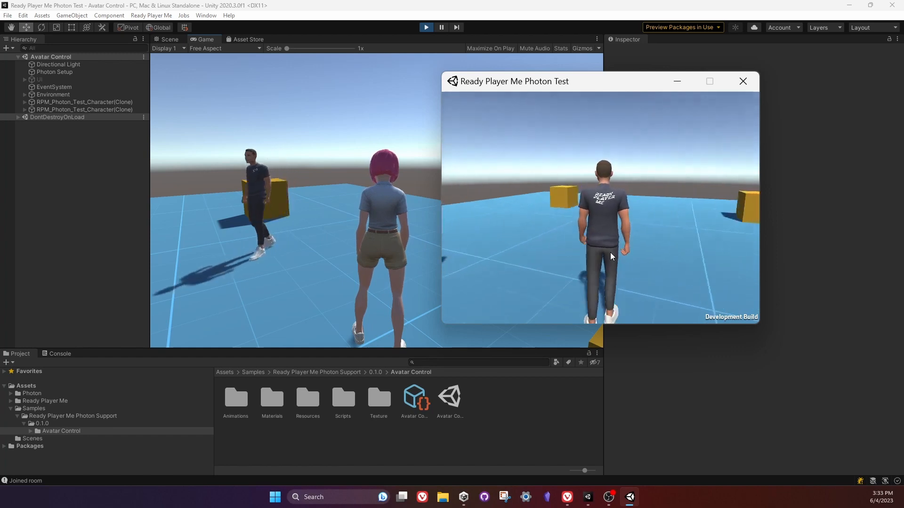
pyautogui.press('a')
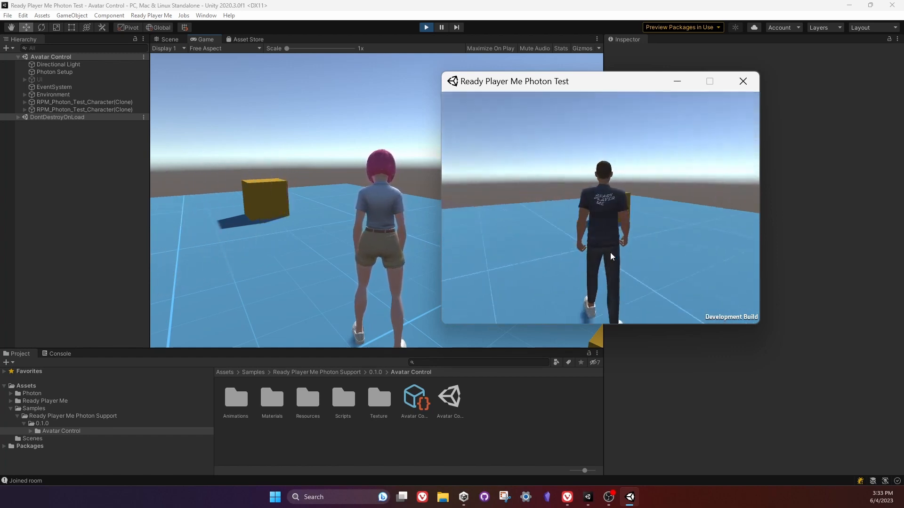
# Turn the built player's avatar around until it faces the pink-haired avatar and the yellow boxes.
pyautogui.press('a')
pyautogui.press('d')
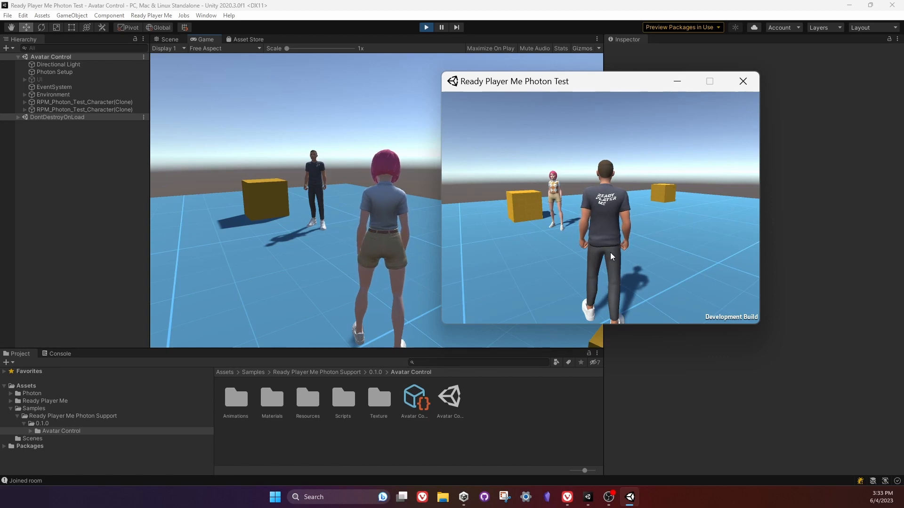
pyautogui.press('d')
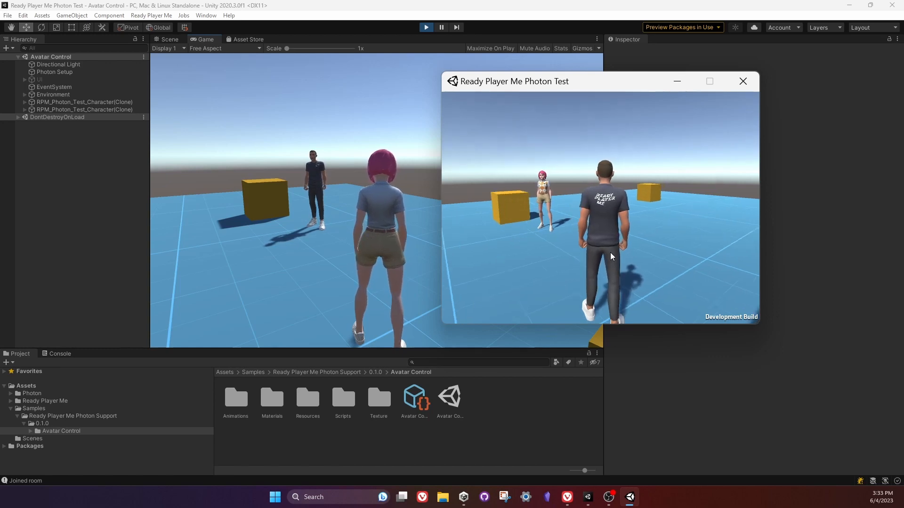
# Close the built player and stop play mode in the editor.
pyautogui.moveTo(623, 82); pyautogui.dragTo(629, 101)
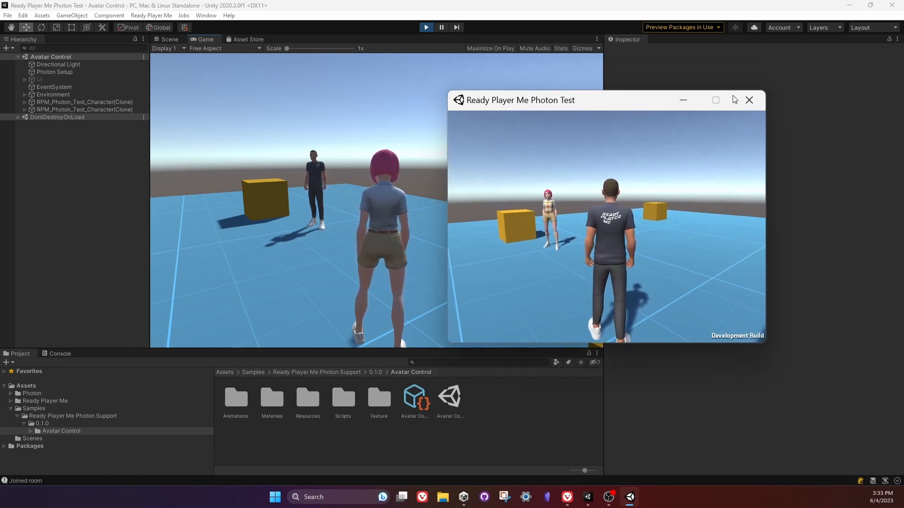
pyautogui.click(747, 101)
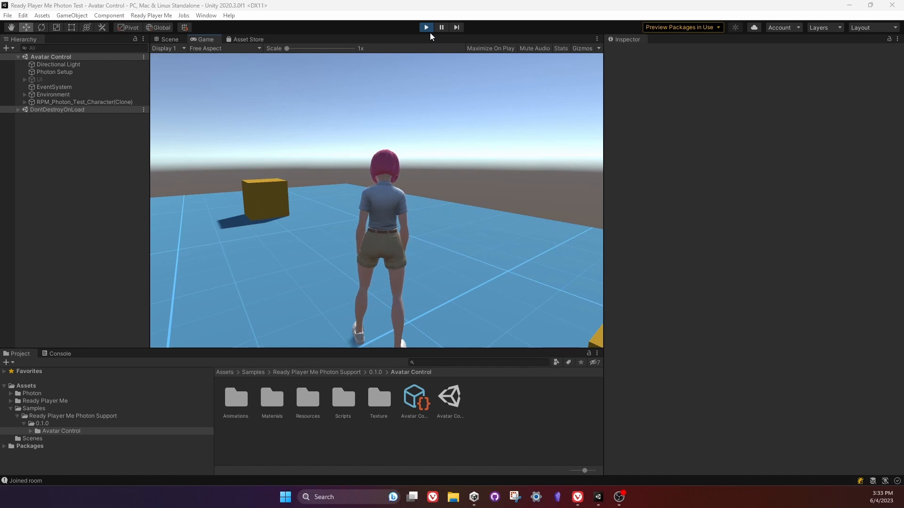
pyautogui.click(426, 27)
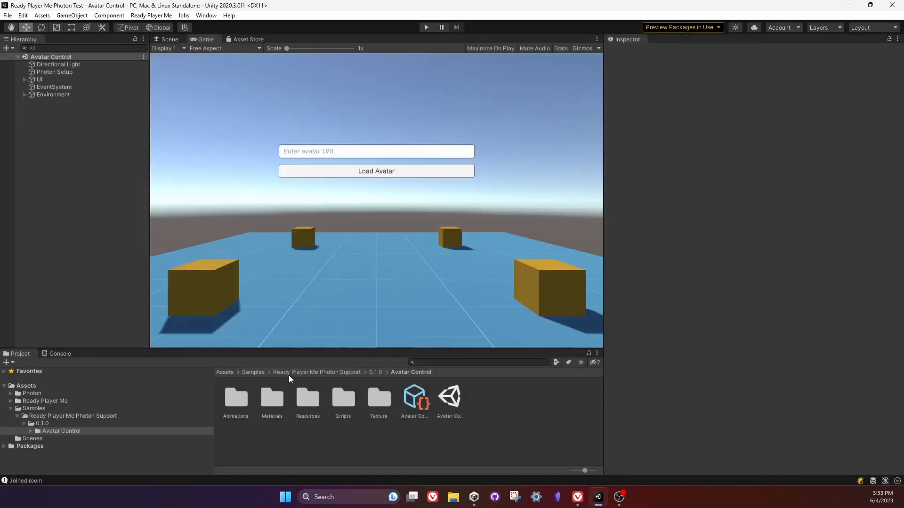
# List the Avatar Control sample's Scripts folder in an enlarged Project window and read the BasicMovement code in the Inspector.
pyautogui.moveTo(290, 349); pyautogui.dragTo(290, 322)
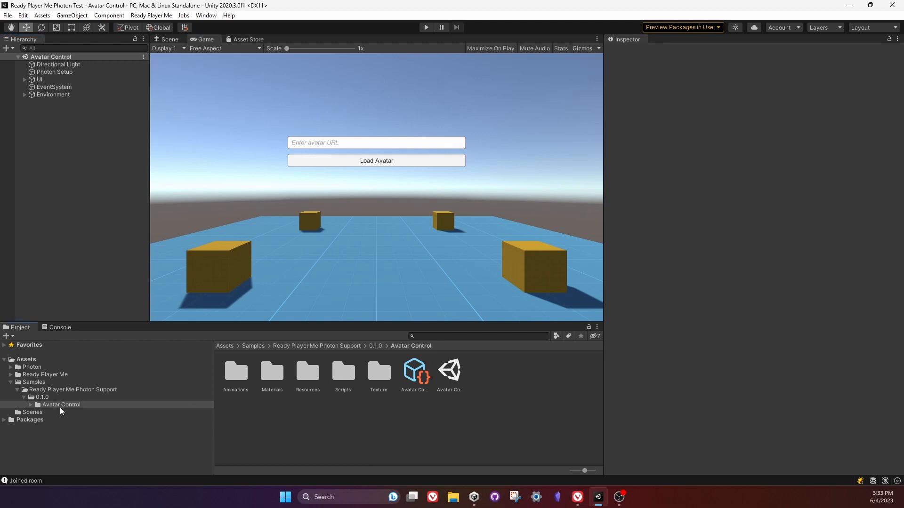
pyautogui.doubleClick(344, 374)
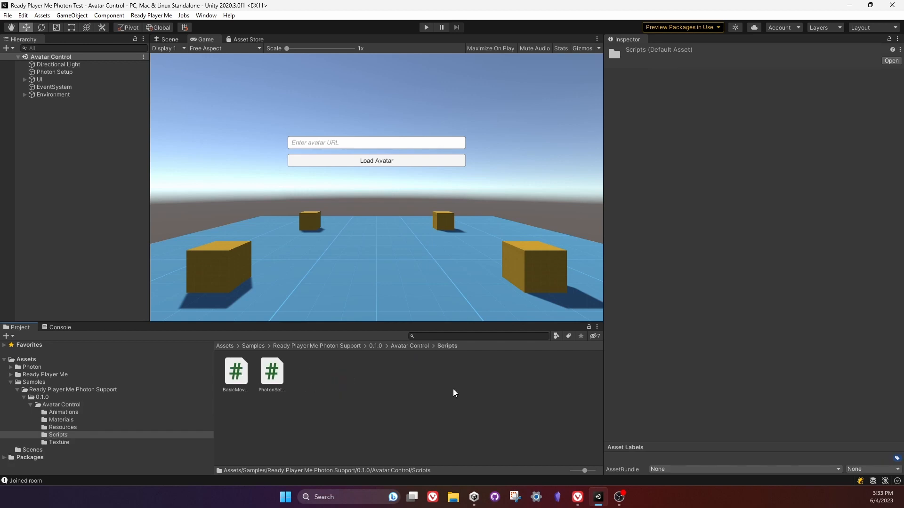
pyautogui.moveTo(585, 471); pyautogui.dragTo(553, 476)
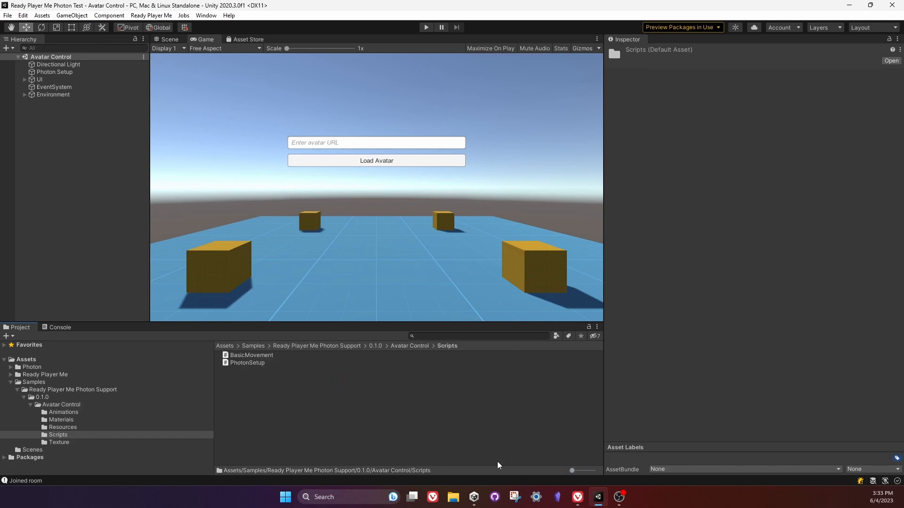
pyautogui.click(242, 356)
pyautogui.scroll(-1, 675, 297)
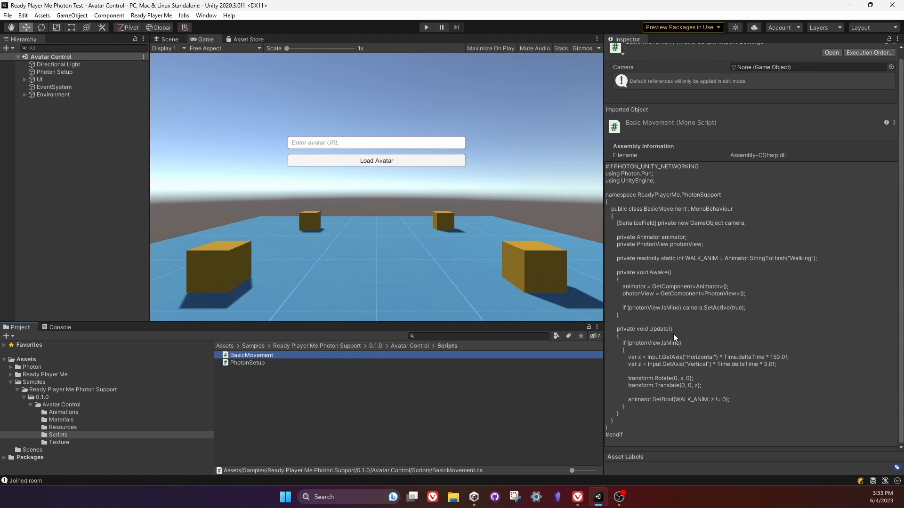
# Open the PhotonSetup script in Rider, dismiss the notifications and view its OnJoinedRoom method.
pyautogui.click(254, 363)
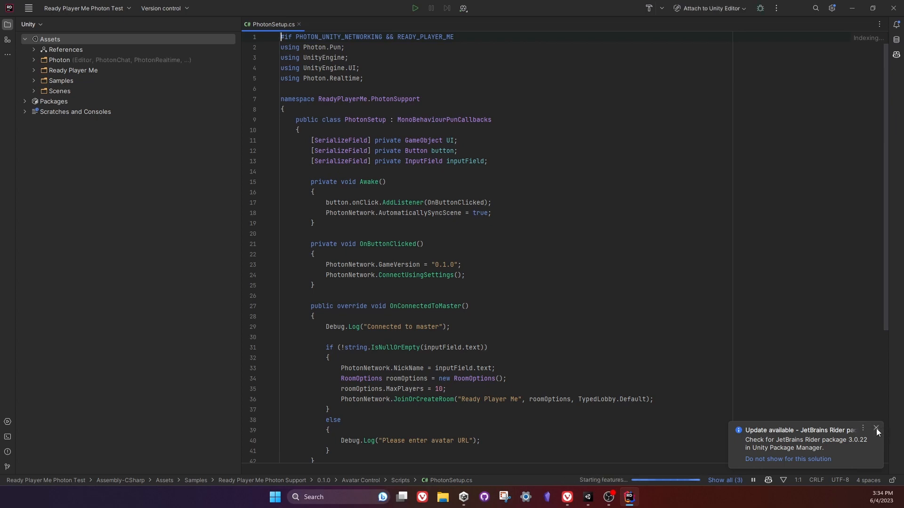
pyautogui.click(876, 428)
pyautogui.scroll(-6, 486, 378)
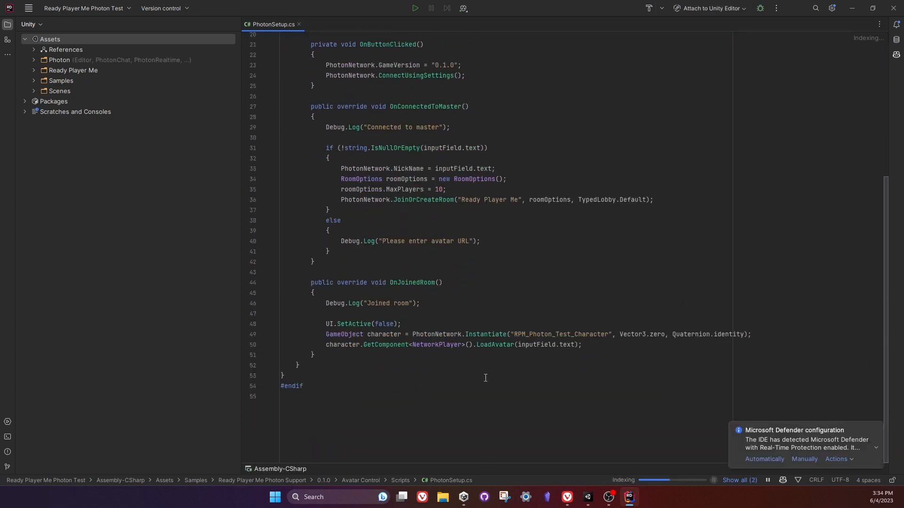
pyautogui.click(878, 429)
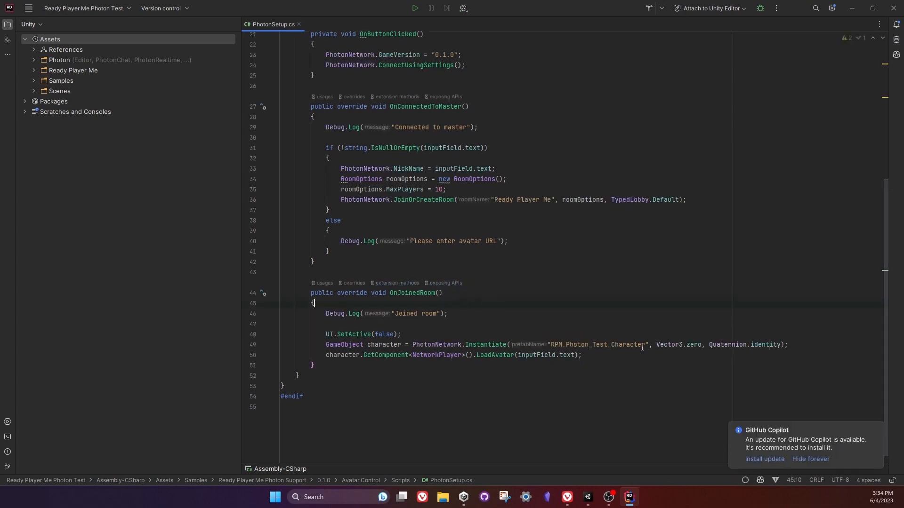
pyautogui.click(877, 431)
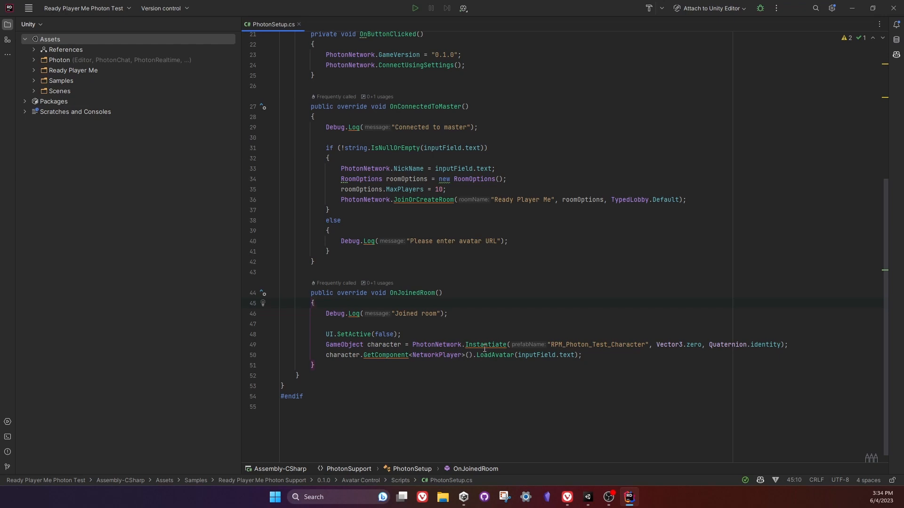
# Switch back to Unity, open the RPM_Photon_Test_Character prefab from the sample's Resources folder and show its full body in the Scene view.
pyautogui.click(588, 499)
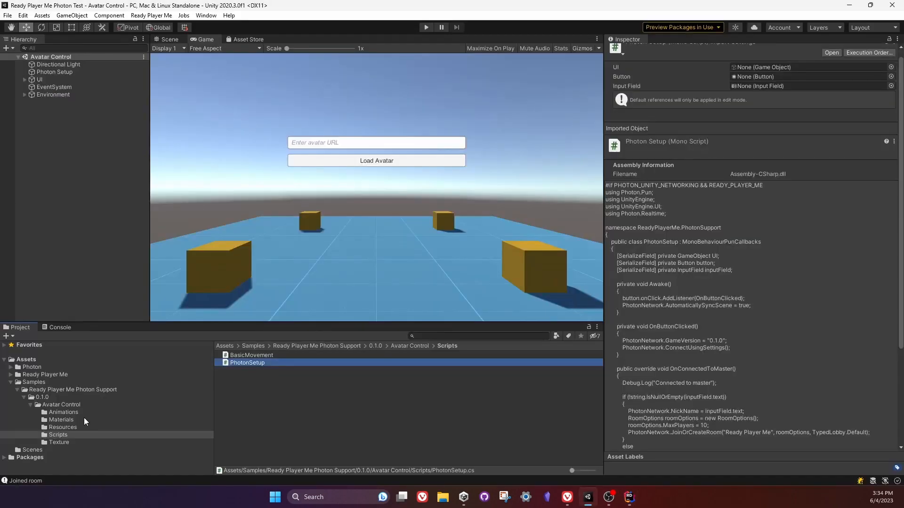
pyautogui.click(65, 428)
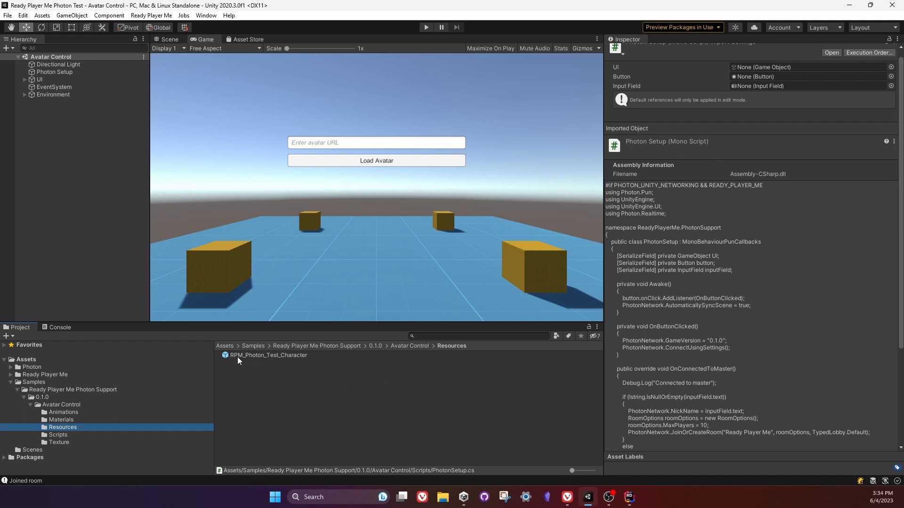
pyautogui.doubleClick(267, 353)
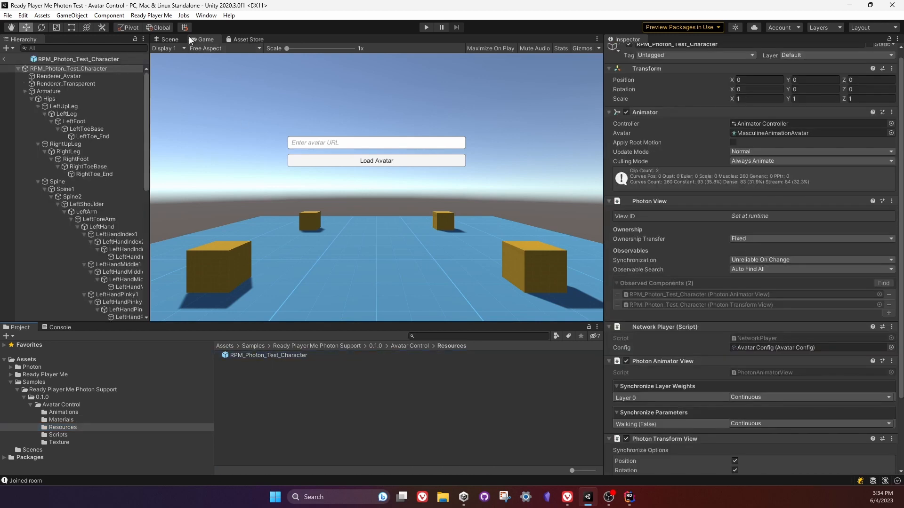
pyautogui.click(174, 39)
pyautogui.keyDown('alt'); pyautogui.moveTo(461, 215); pyautogui.dragTo(279, 186); pyautogui.keyUp('alt')
pyautogui.press('s')
pyautogui.moveTo(279, 187); pyautogui.dragTo(299, 218, button='right')
pyautogui.press('w')
pyautogui.press('s')
# Widen the Hierarchy, collapse the prefab's Armature and inspect its Camera object.
pyautogui.moveTo(149, 159); pyautogui.dragTo(229, 159)
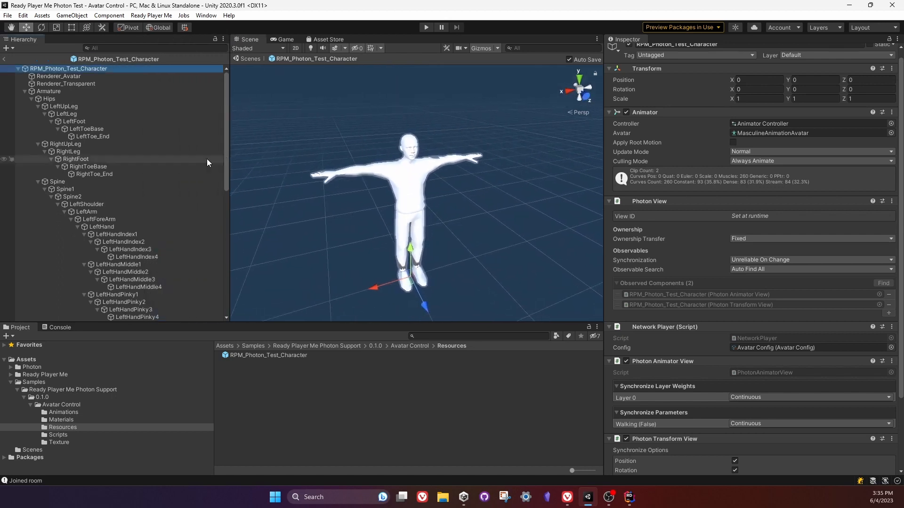
pyautogui.click(25, 90)
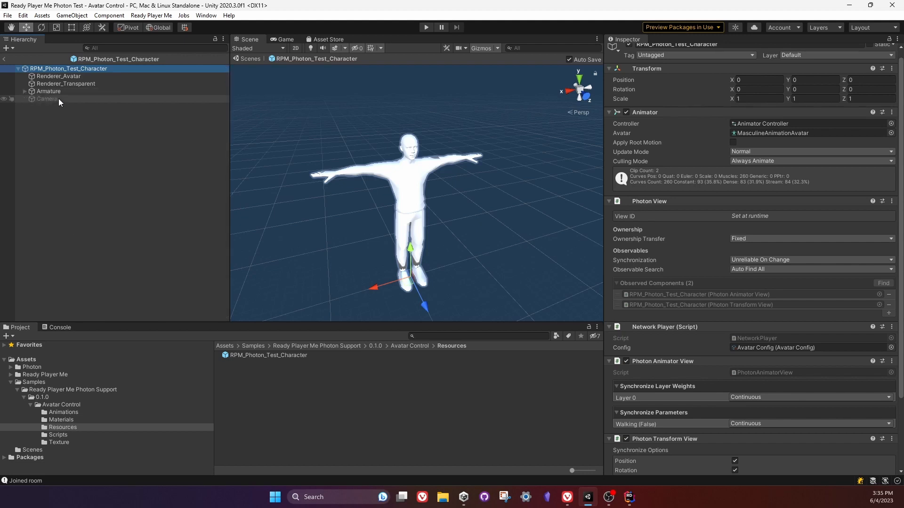
pyautogui.click(55, 99)
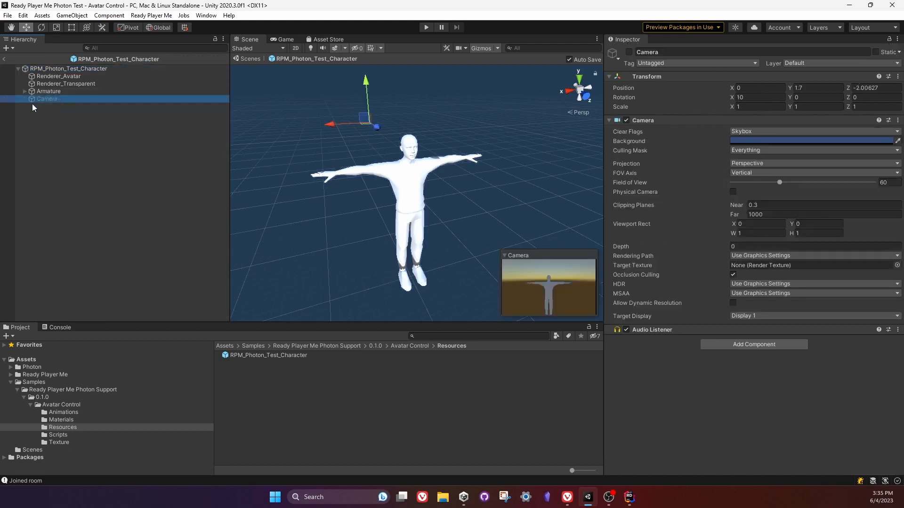
# Compare the Skinned Mesh Renderer settings of the prefab's Renderer_Avatar and Renderer_Transparent objects.
pyautogui.click(67, 83)
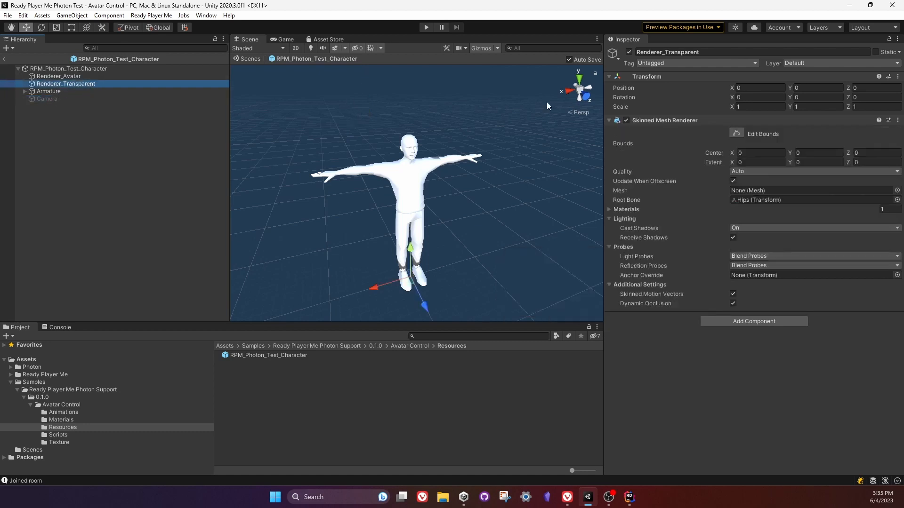
pyautogui.click(59, 76)
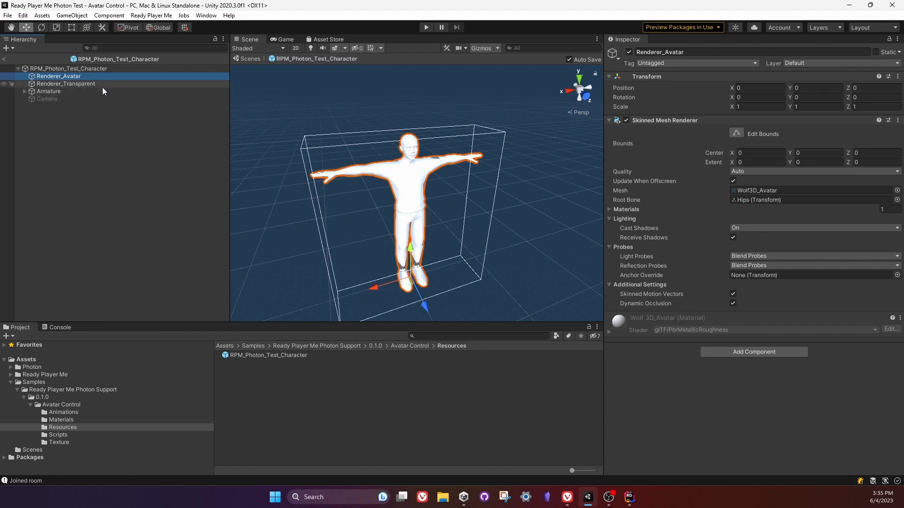
pyautogui.click(89, 83)
pyautogui.click(82, 76)
pyautogui.click(80, 84)
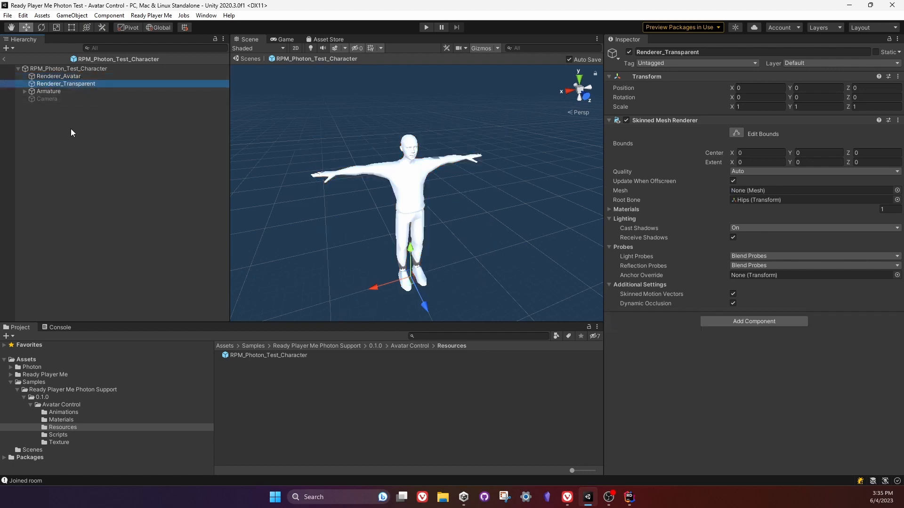
# Examine the prefab's T-posed body model from the front in the Scene view.
pyautogui.press('d')
pyautogui.moveTo(445, 224); pyautogui.dragTo(403, 213, button='right')
pyautogui.press('w')
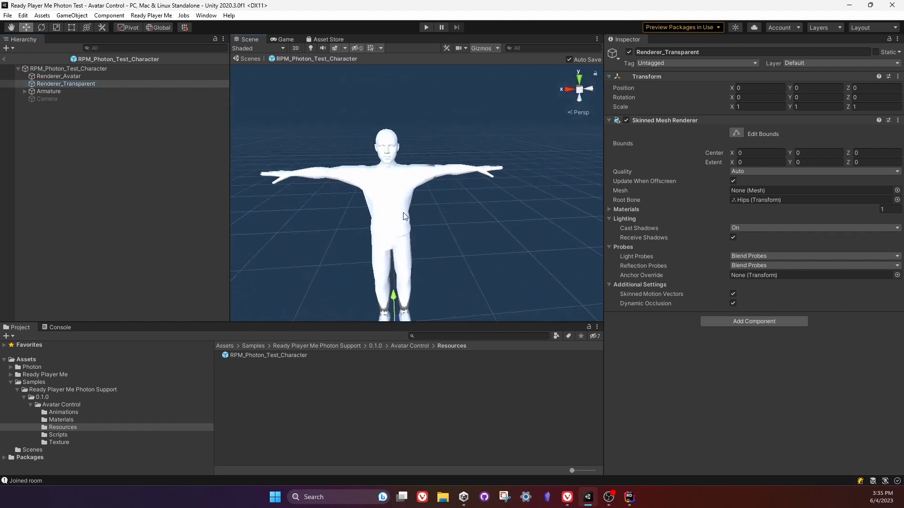
pyautogui.moveTo(403, 213); pyautogui.dragTo(366, 198, button='right')
pyautogui.press('w')
pyautogui.press('s')
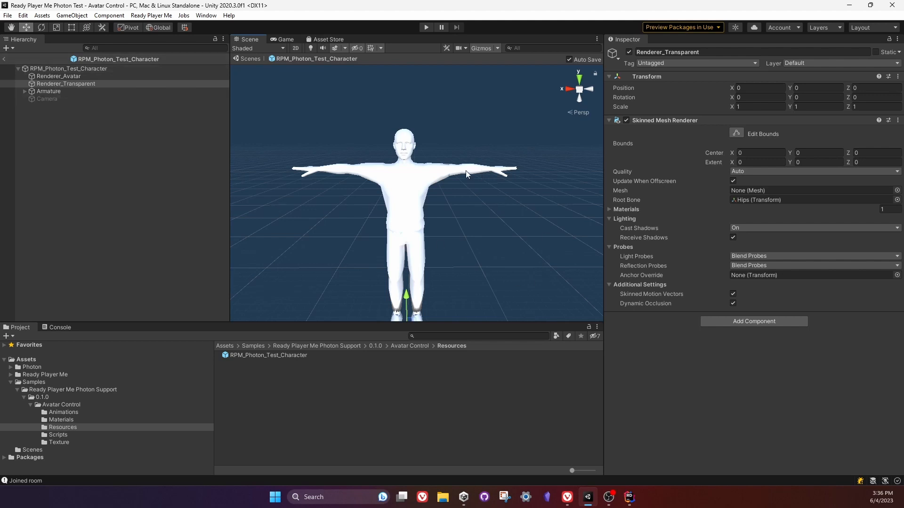
# Exit the prefab, switch to Rider and highlight the PhotonNetwork.Instantiate line and the LoadAvatar(inputField.text) call in OnJoinedRoom.
pyautogui.click(6, 59)
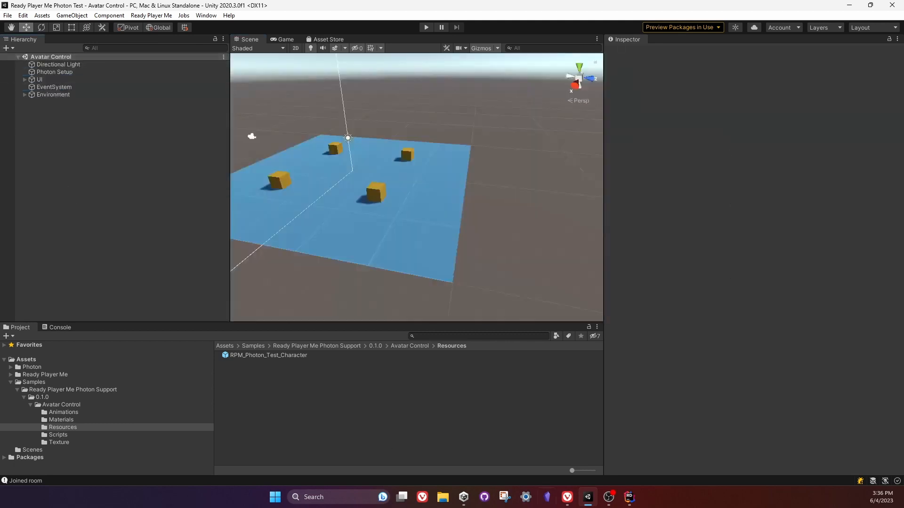
pyautogui.click(630, 497)
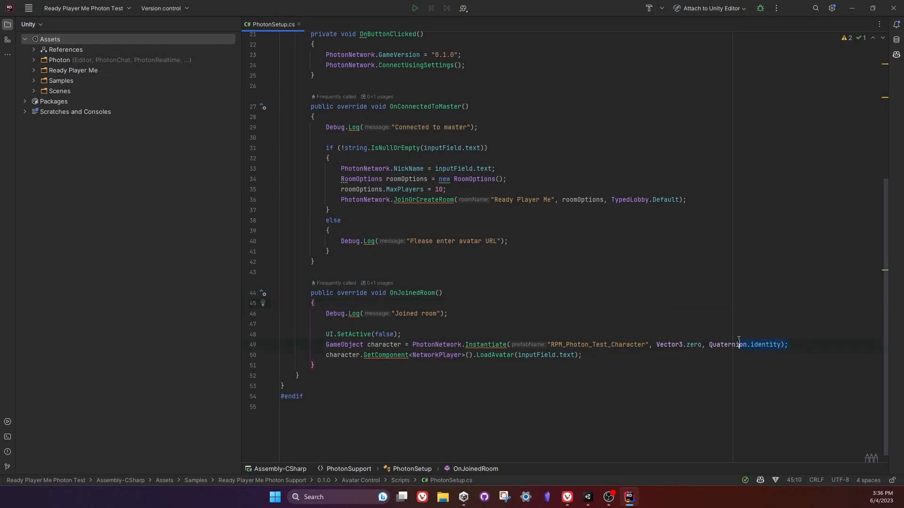
pyautogui.moveTo(739, 341); pyautogui.dragTo(326, 344)
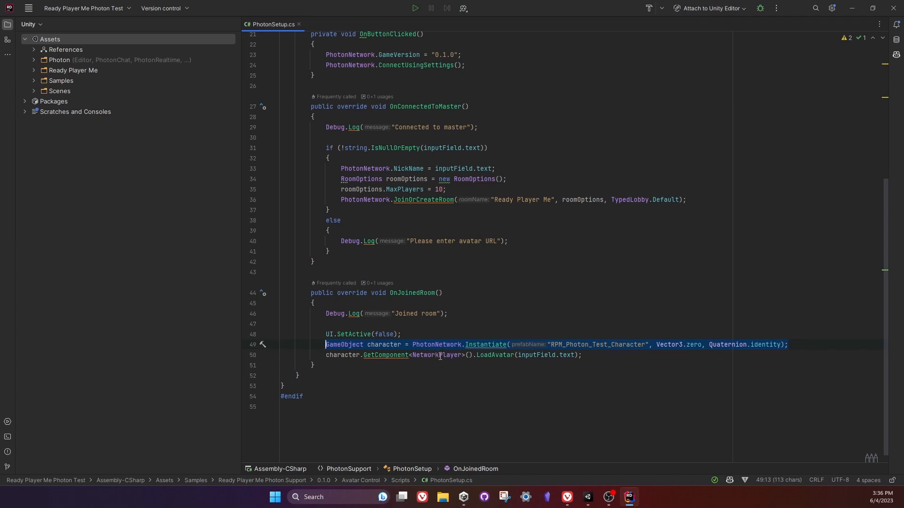
pyautogui.doubleClick(494, 357)
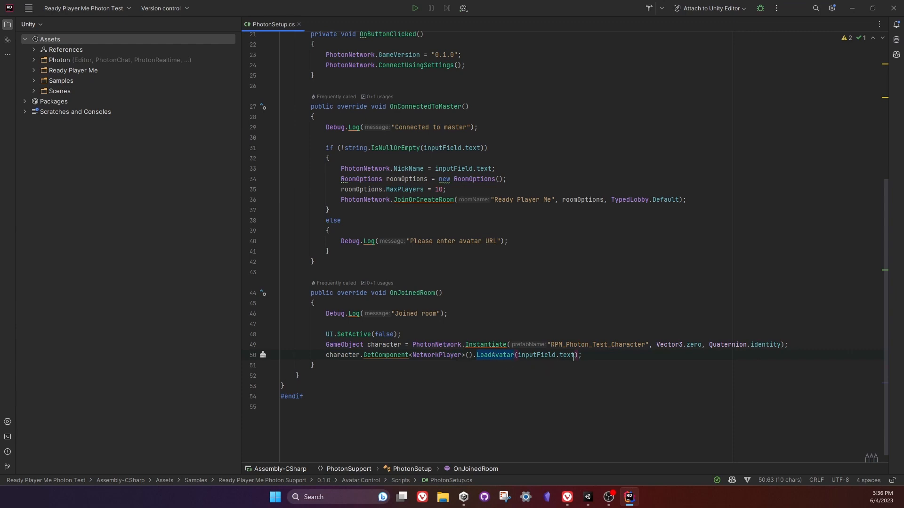
pyautogui.moveTo(576, 357); pyautogui.dragTo(518, 357)
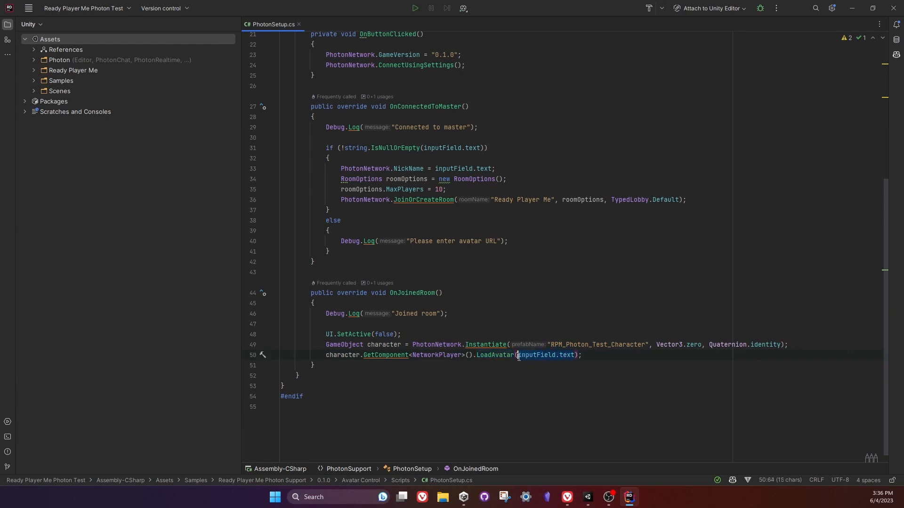
pyautogui.click(438, 375)
# Review the start of PhotonSetup, highlighting AutomaticallySyncScene in Awake and the MonoBehaviourPunCallbacks base class.
pyautogui.scroll(5, 518, 339)
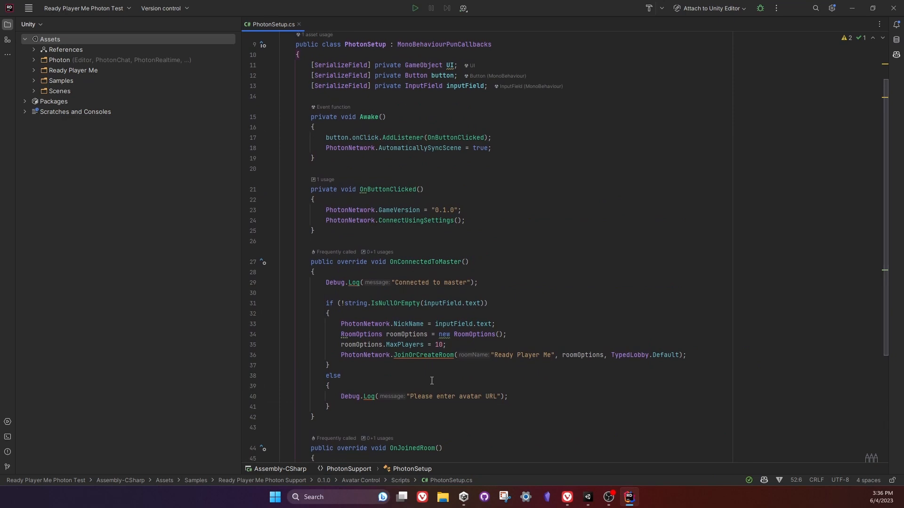
pyautogui.scroll(2, 556, 333)
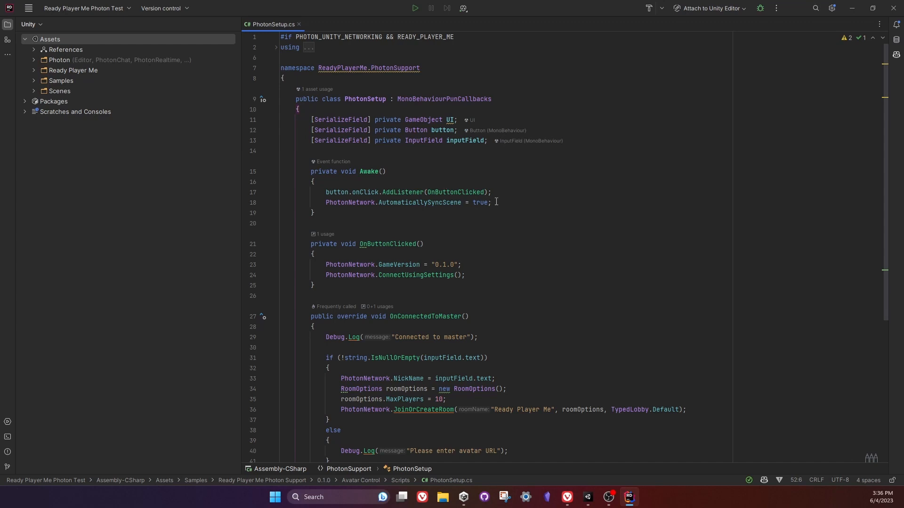
pyautogui.moveTo(496, 202); pyautogui.dragTo(496, 195)
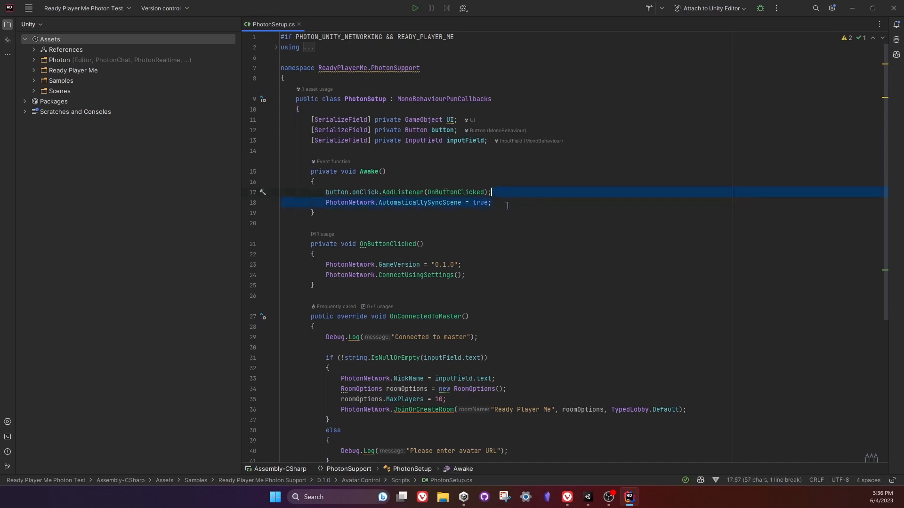
pyautogui.click(512, 204)
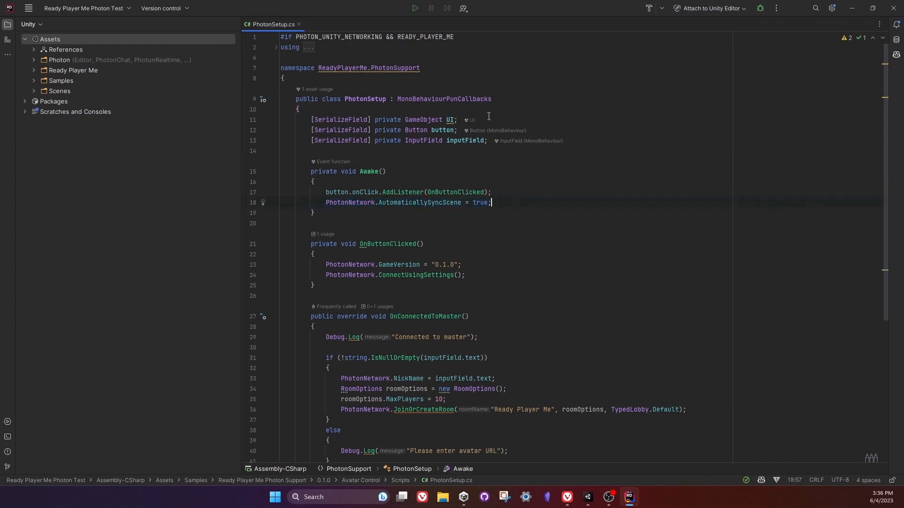
pyautogui.moveTo(503, 100); pyautogui.dragTo(397, 101)
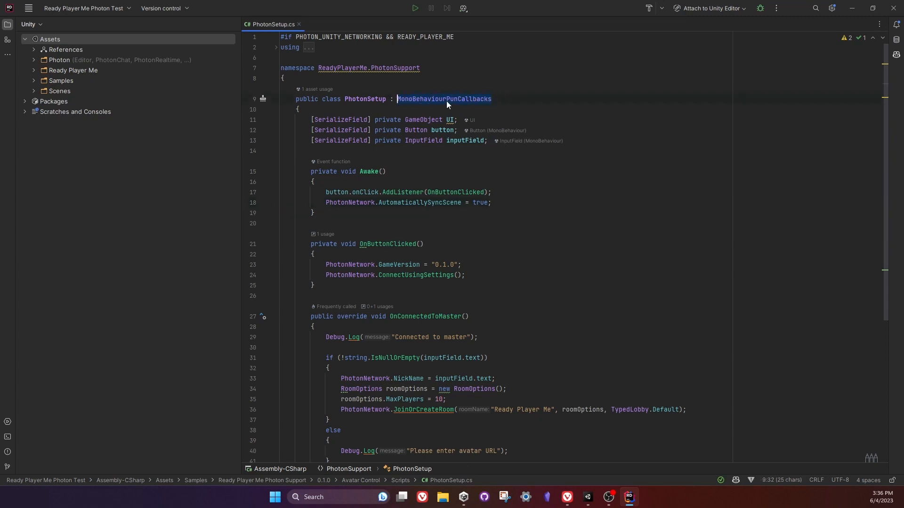
# Review the OnConnectedToMaster override, highlighting its name, the MaxPlayers line and the RoomOptions creation.
pyautogui.scroll(-3, 481, 240)
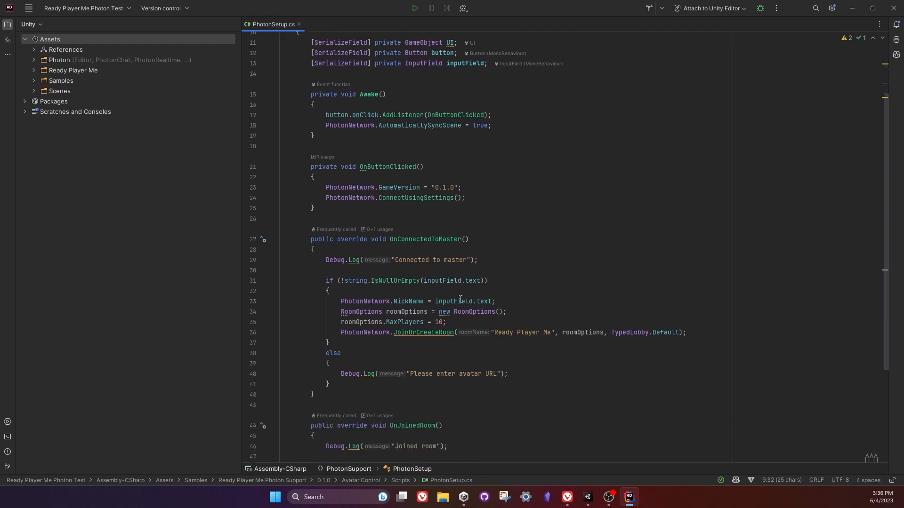
pyautogui.click(457, 223)
pyautogui.moveTo(469, 223); pyautogui.dragTo(390, 223)
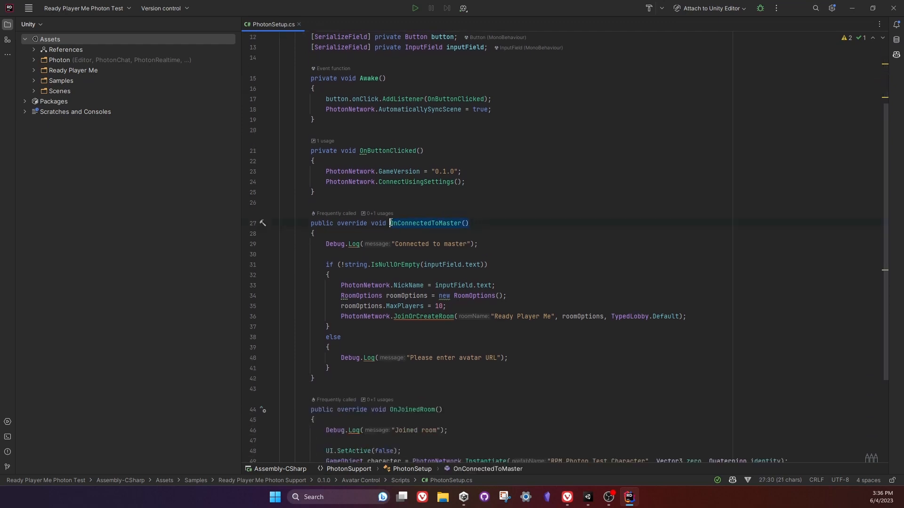
pyautogui.scroll(-1, 382, 264)
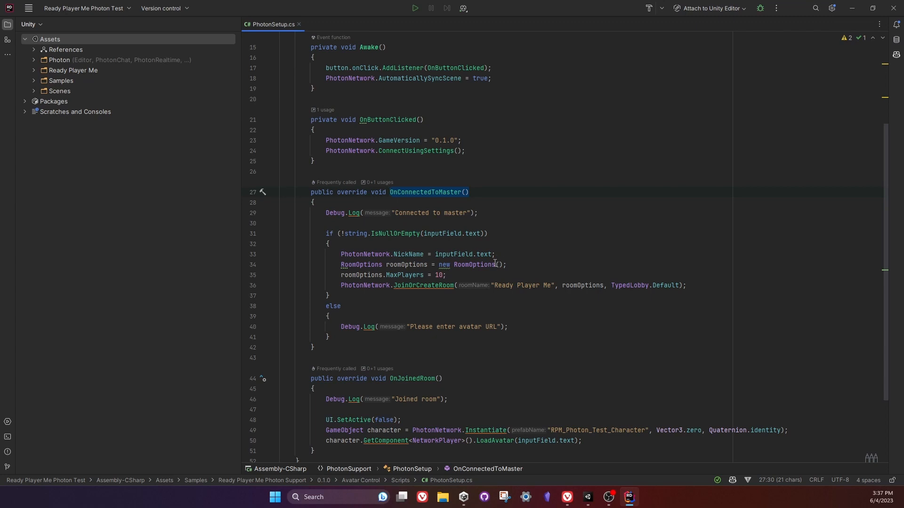
pyautogui.moveTo(456, 275); pyautogui.dragTo(341, 275)
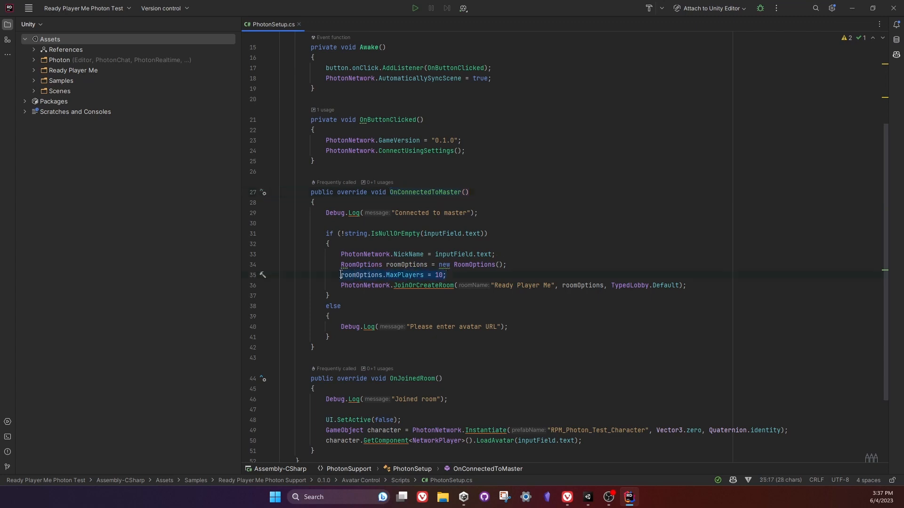
pyautogui.moveTo(519, 262); pyautogui.dragTo(517, 252)
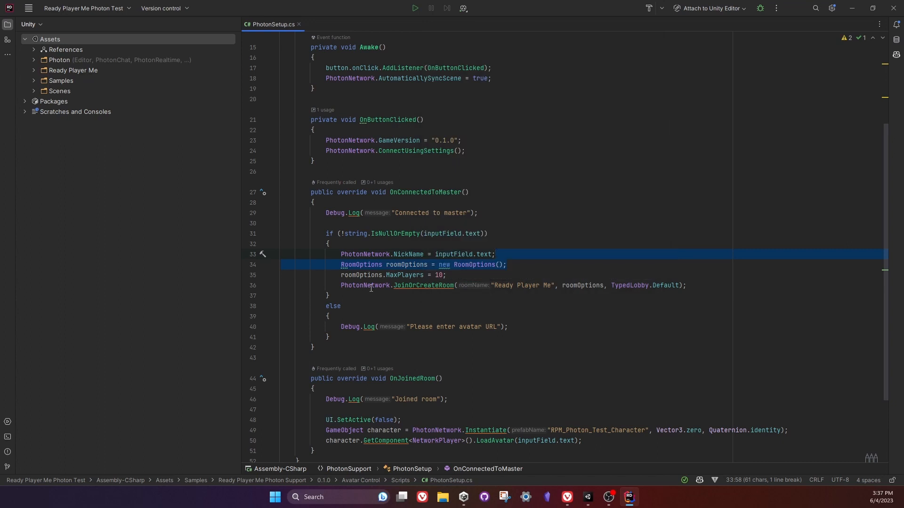
# Highlight the JoinOrCreateRoom line in OnConnectedToMaster and review the code down to OnJoinedRoom.
pyautogui.hotkey('shift', 'Up')
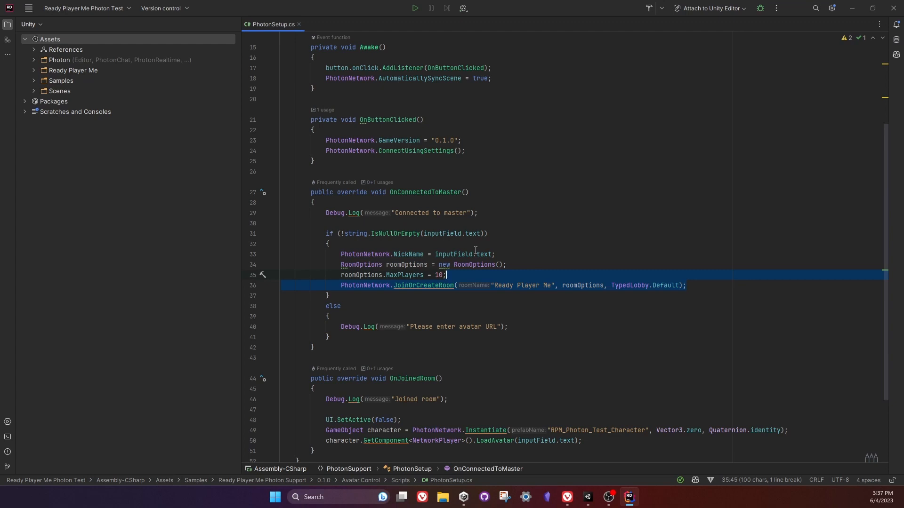
pyautogui.moveTo(473, 253)
pyautogui.scroll(-2, 449, 306)
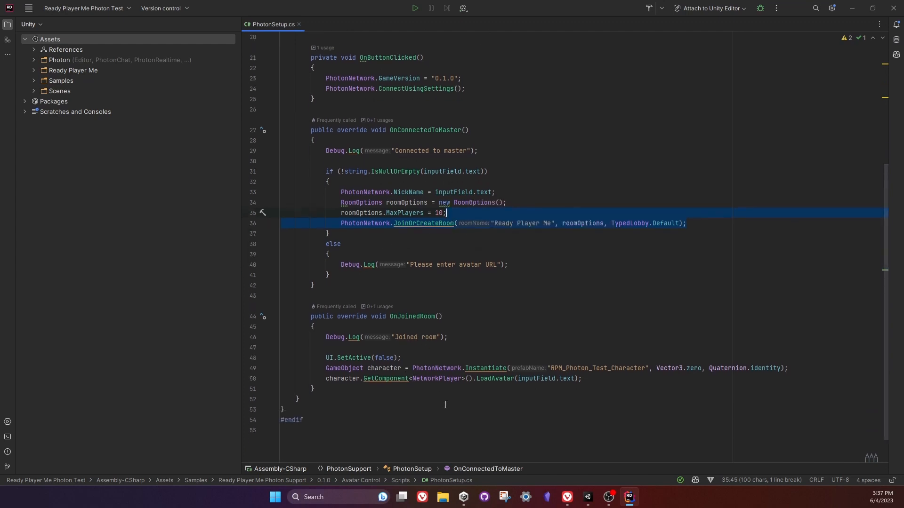
pyautogui.scroll(-1, 420, 289)
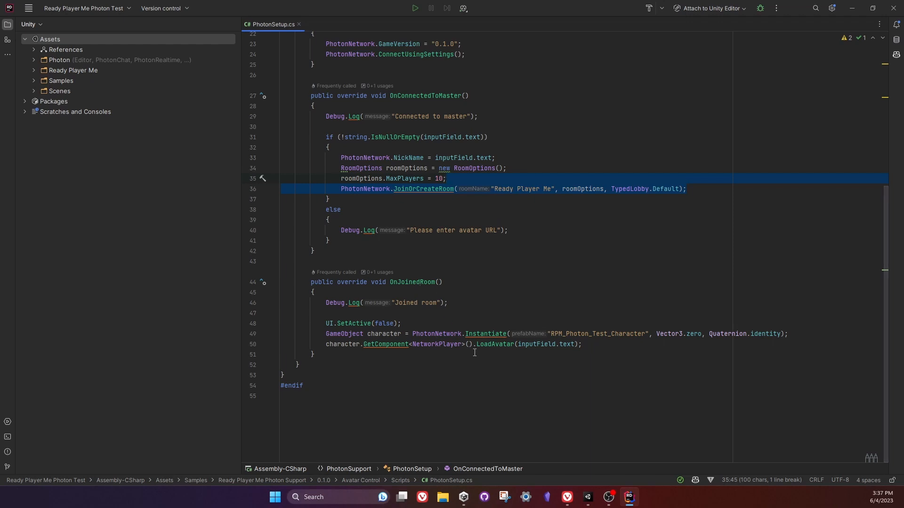
# Highlight the inputField.text argument of the LoadAvatar call in OnJoinedRoom and go to the NetworkPlayer class definition.
pyautogui.moveTo(481, 348)
pyautogui.moveTo(576, 344); pyautogui.dragTo(519, 345)
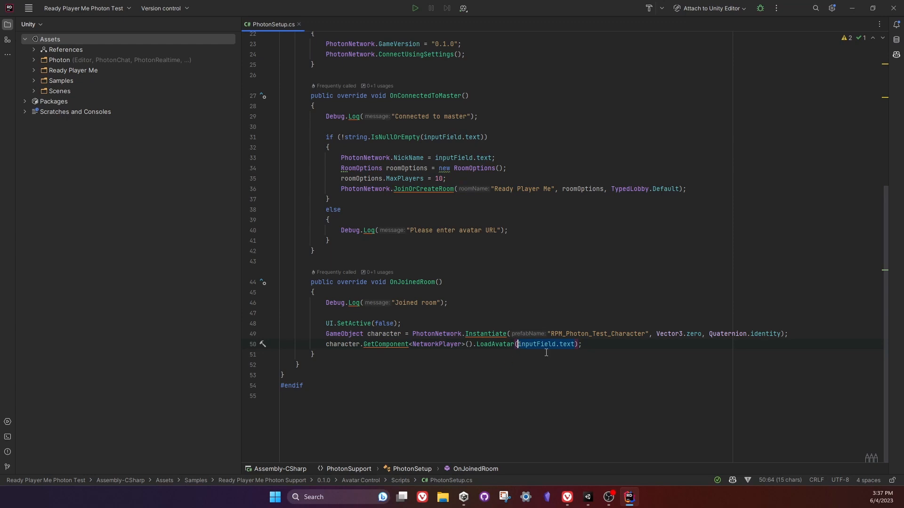
pyautogui.click(488, 372)
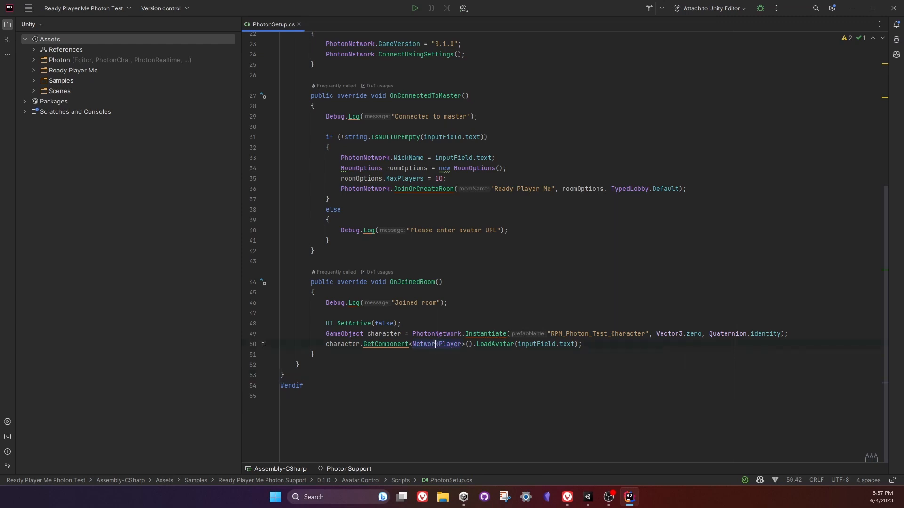
pyautogui.keyDown('ctrl'); pyautogui.click(435, 343); pyautogui.keyUp('ctrl')
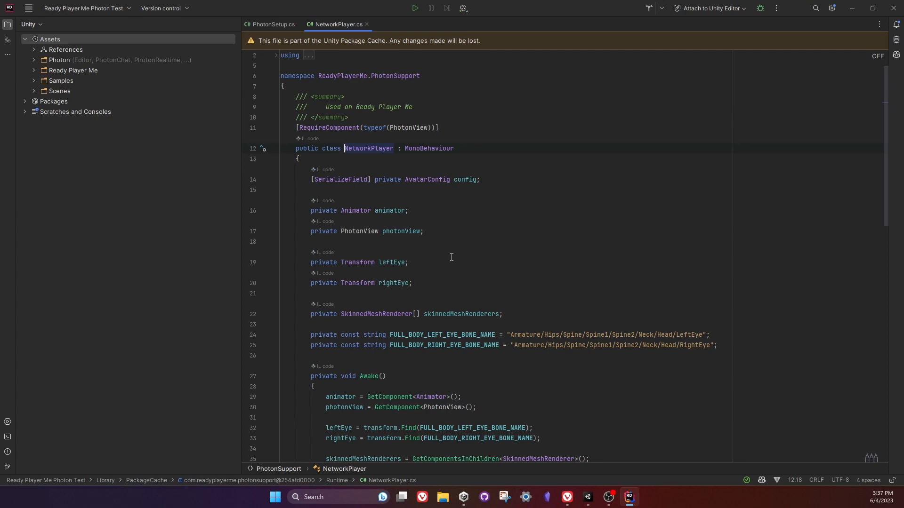
# Switch to Unity, select the RPM_Photon_Test_Character prefab and collapse its Transform and Animator components after viewing the Animator settings.
pyautogui.click(587, 498)
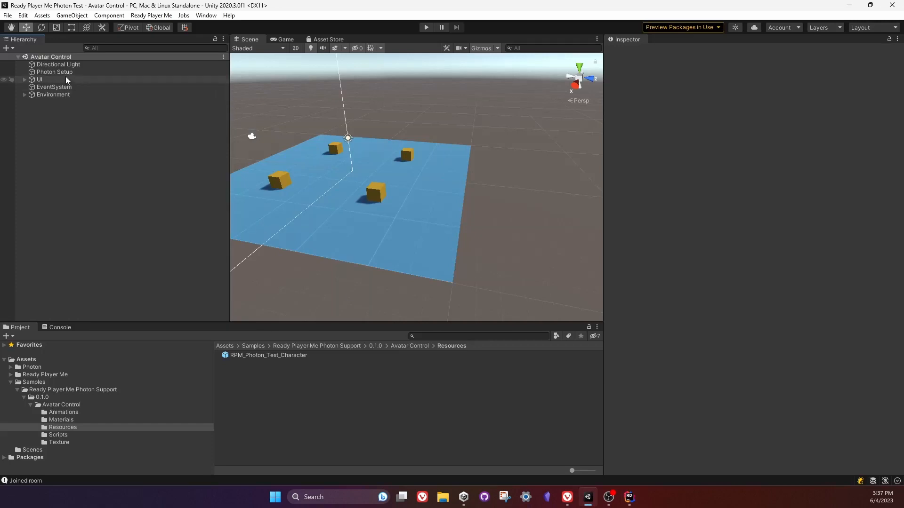
pyautogui.click(246, 353)
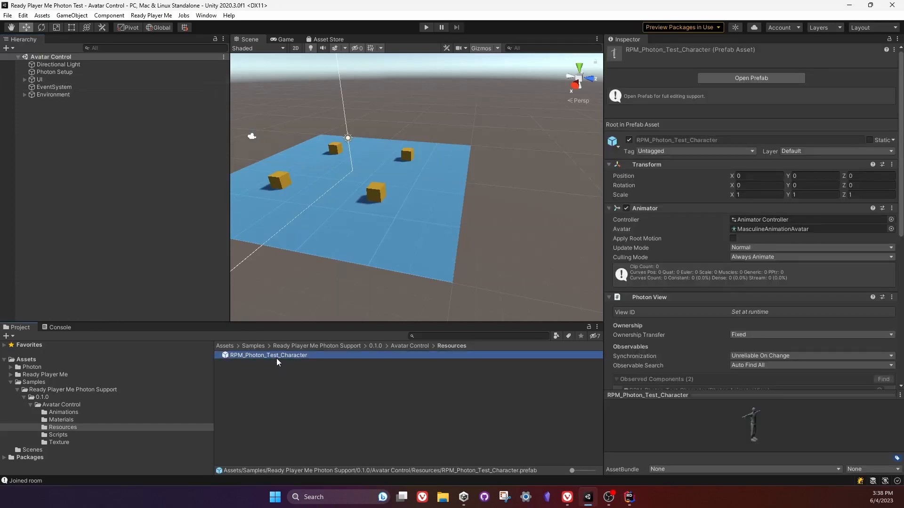
pyautogui.click(655, 165)
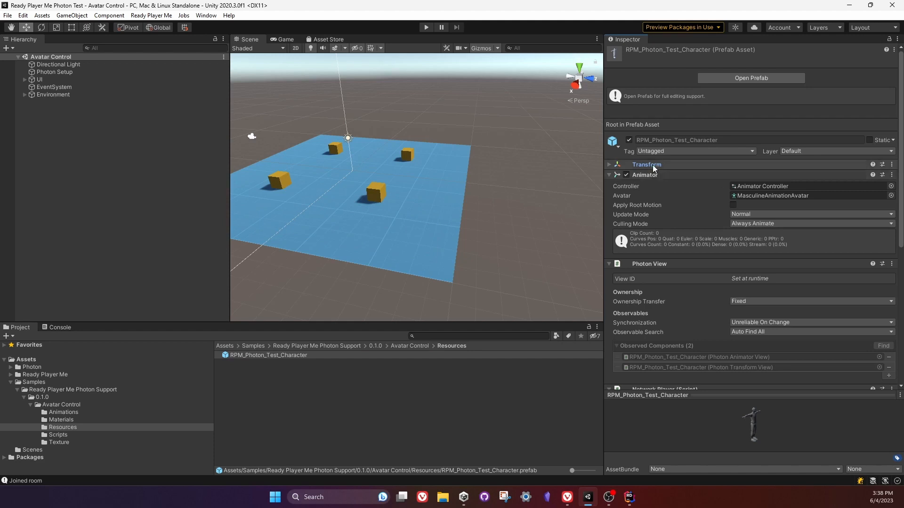
pyautogui.click(649, 175)
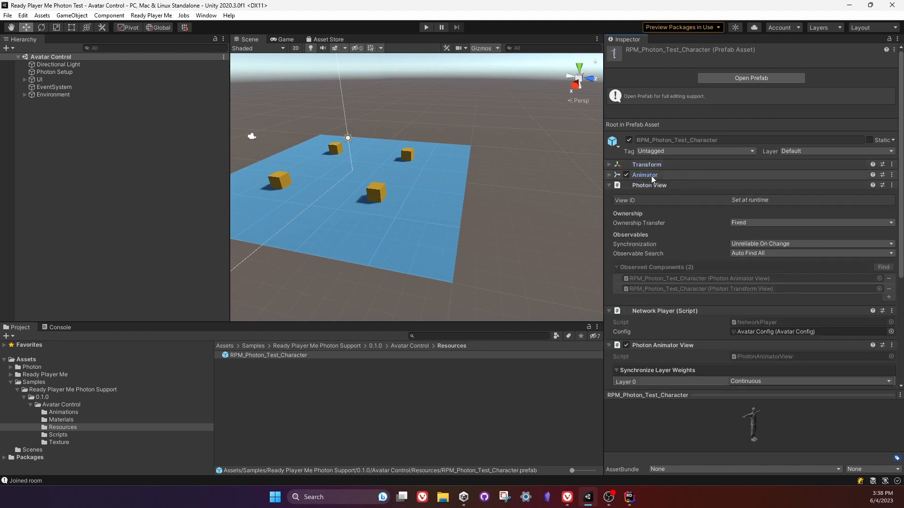
pyautogui.click(652, 176)
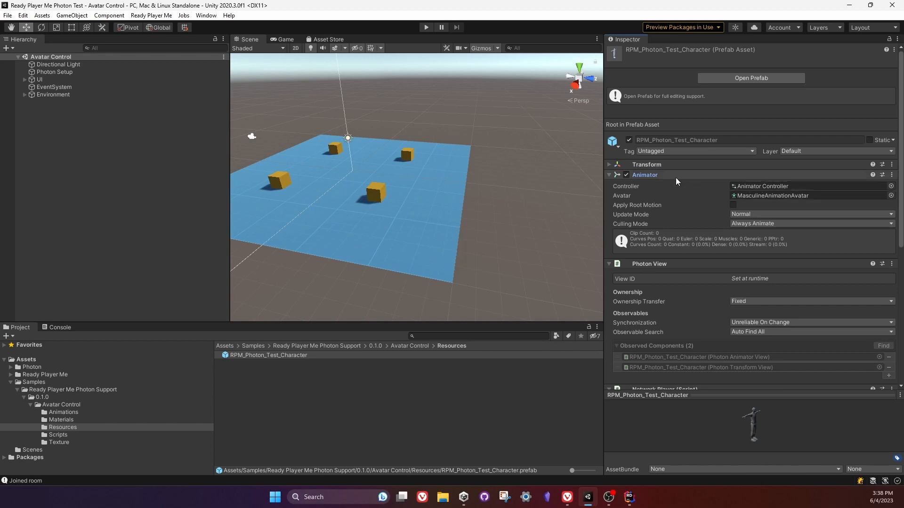
pyautogui.click(653, 176)
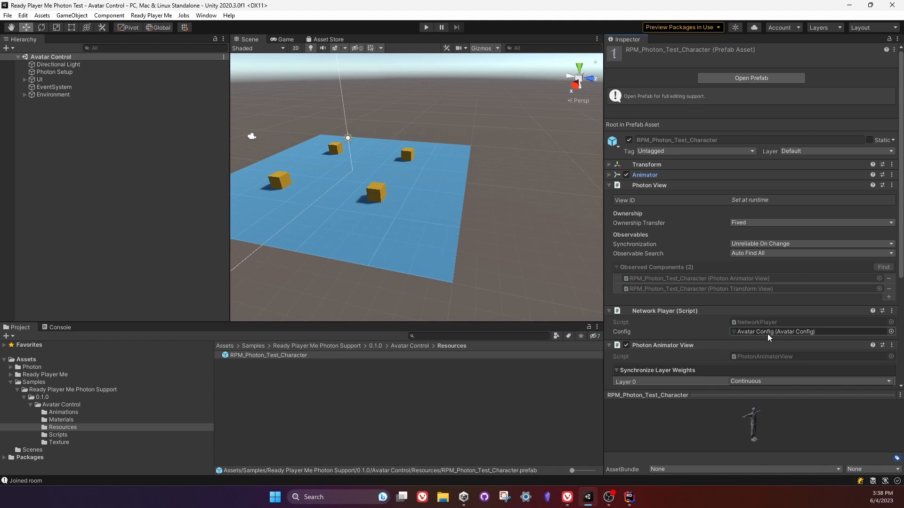
# Review the prefab's remaining components and collapse Photon Animator View, Photon Transform View and Basic Movement.
pyautogui.scroll(-5, 768, 335)
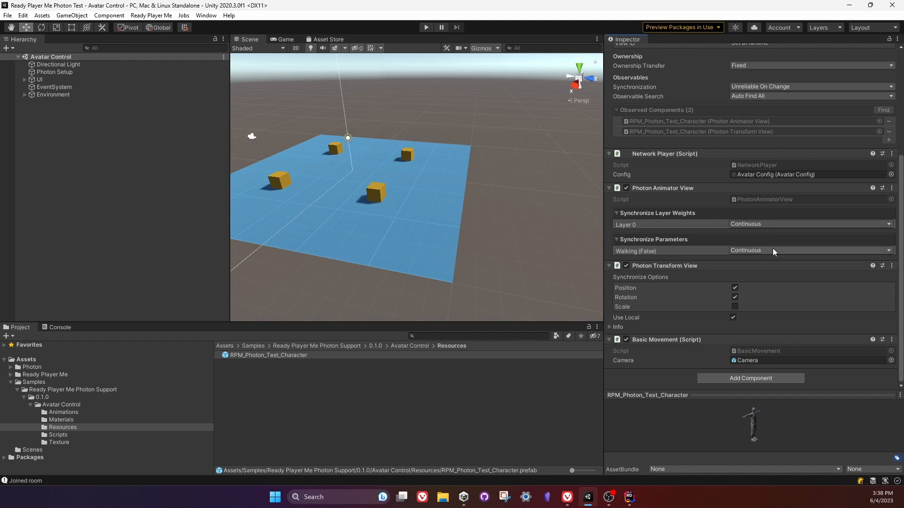
pyautogui.click(663, 189)
pyautogui.click(654, 269)
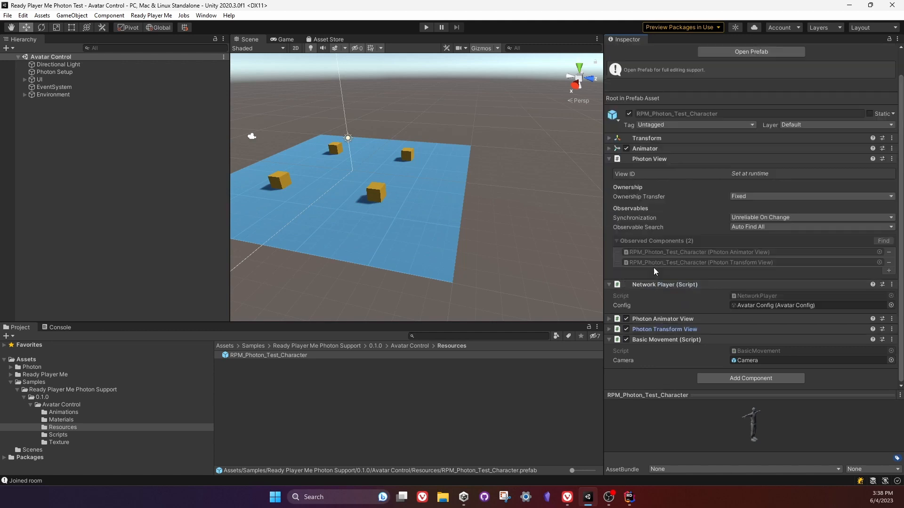
pyautogui.click(657, 339)
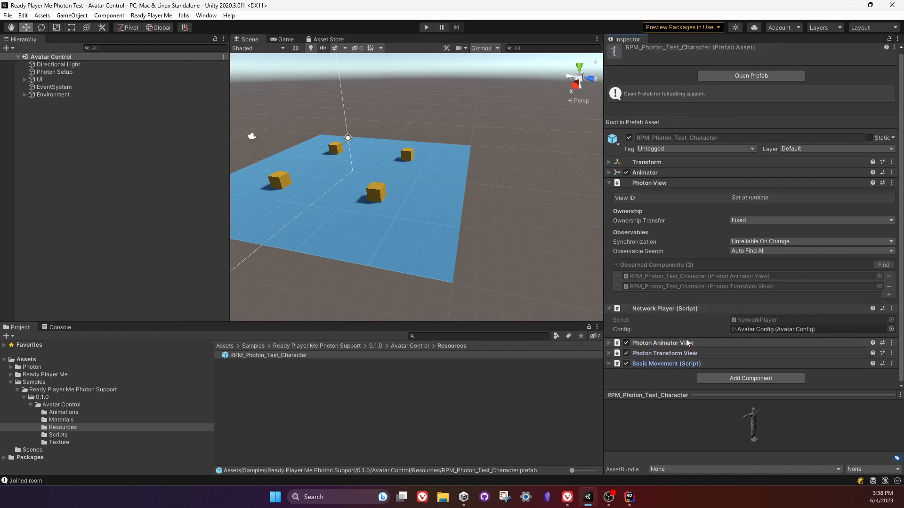
# Switch to Rider, highlight the NetworkPlayer type in PhotonSetup.cs's GetComponent call and return to NetworkPlayer.cs.
pyautogui.click(630, 499)
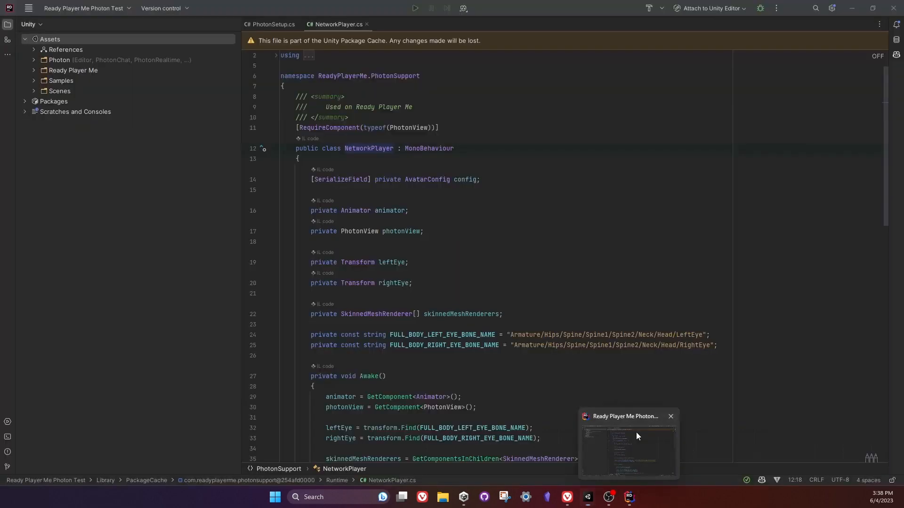
pyautogui.click(259, 24)
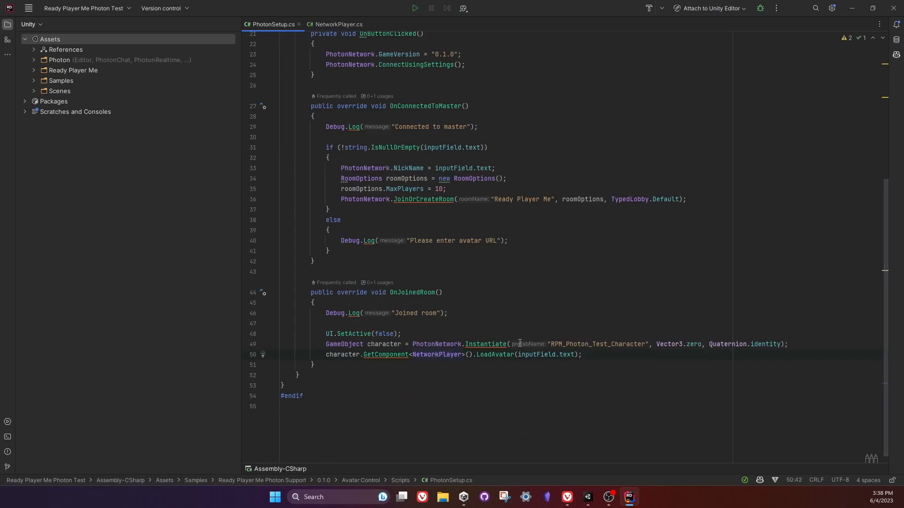
pyautogui.doubleClick(428, 355)
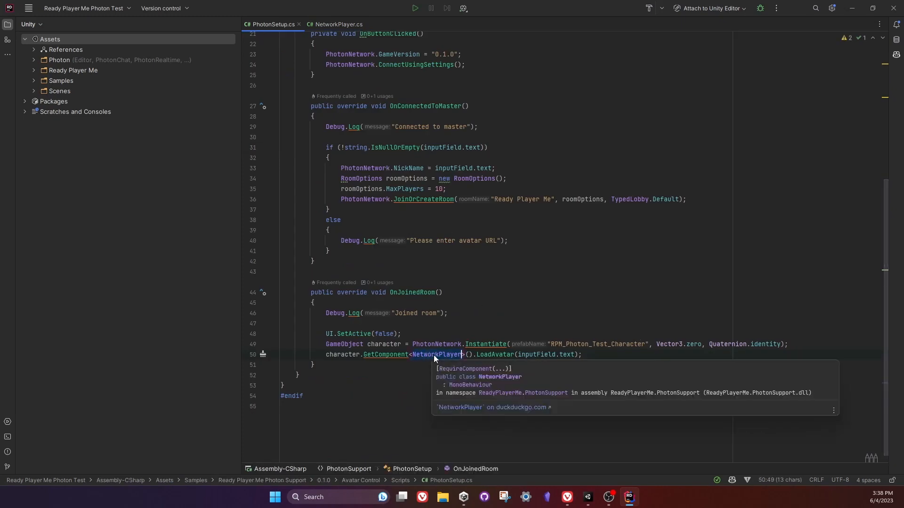
pyautogui.click(332, 24)
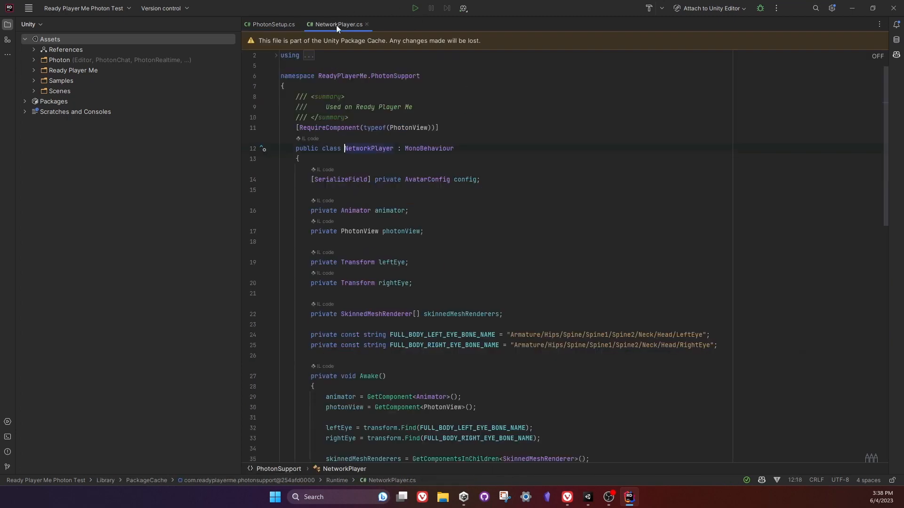
# Read through NetworkPlayer.cs, examining the RPC call in LoadAvatar, the SetPlayer method and the TransferMesh method.
pyautogui.scroll(-6, 454, 135)
pyautogui.scroll(-5, 454, 135)
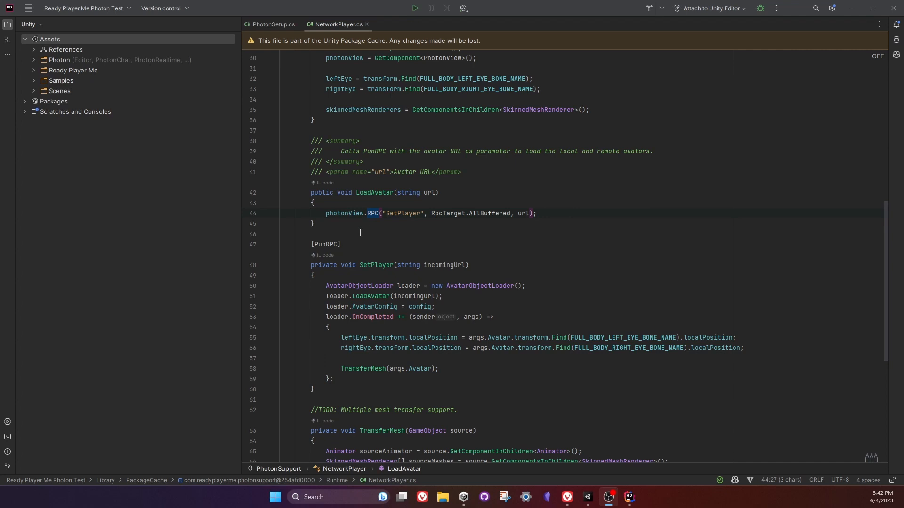
pyautogui.click(360, 232)
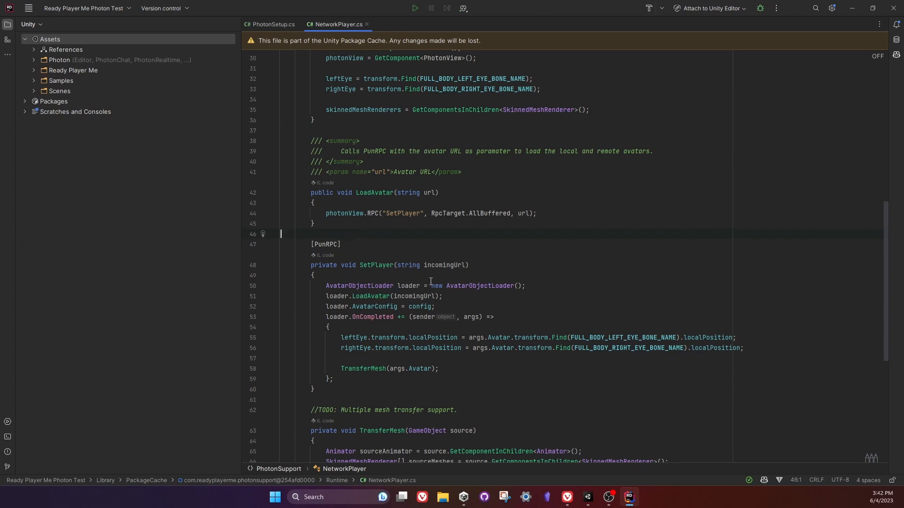
pyautogui.moveTo(388, 305)
pyautogui.scroll(-1, 409, 255)
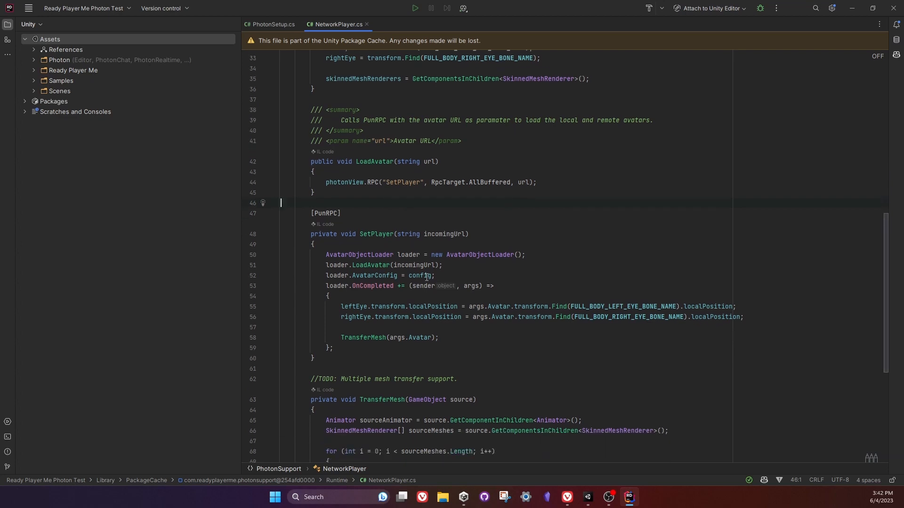
pyautogui.scroll(-1, 426, 277)
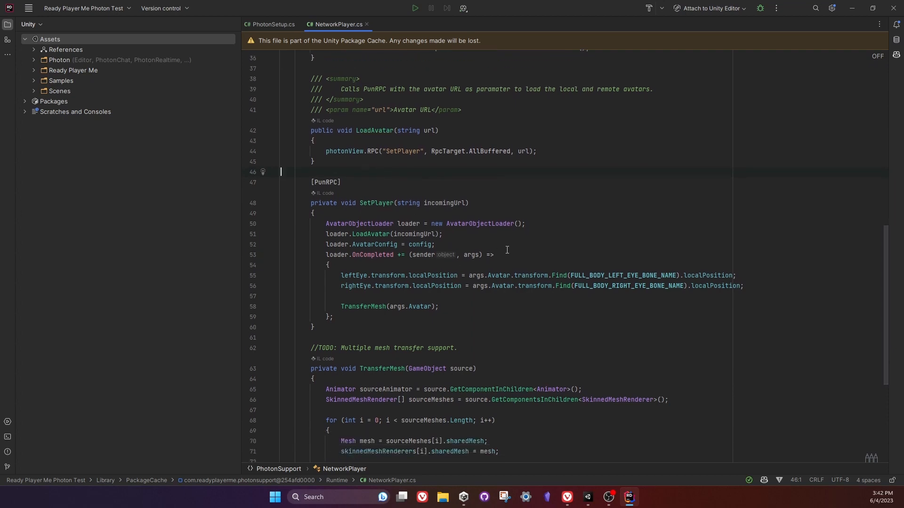
pyautogui.scroll(-1, 471, 251)
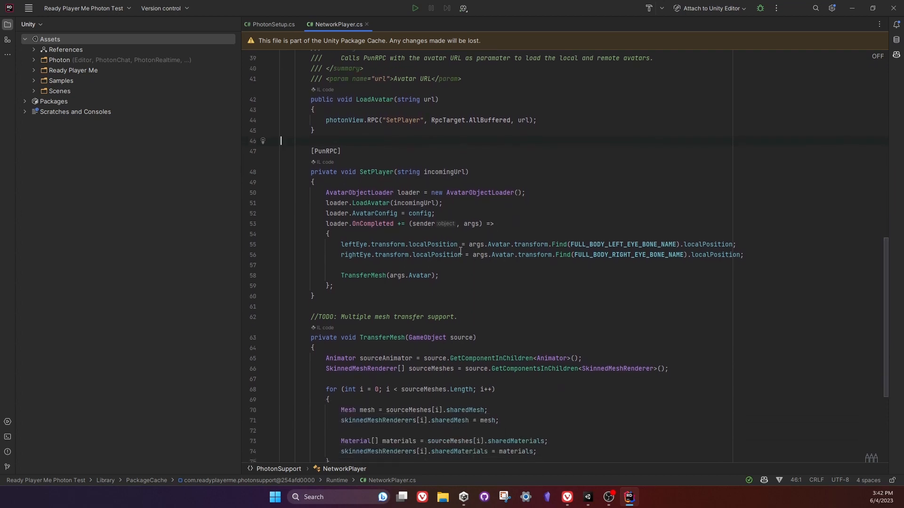
pyautogui.moveTo(438, 247)
pyautogui.scroll(-4, 443, 349)
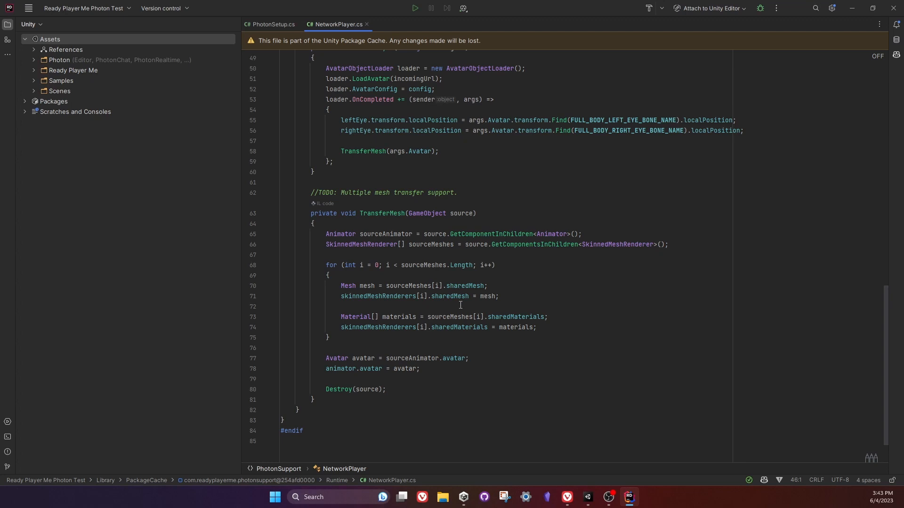
# Switch to Unity, open the RPM_Photon_Test_Character prefab from the Resources folder and inspect its Renderer_Avatar object.
pyautogui.click(588, 498)
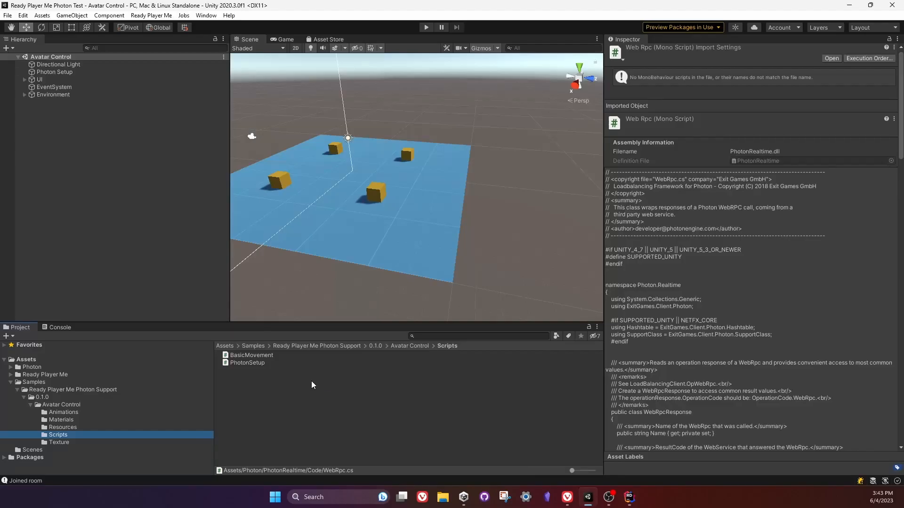
pyautogui.click(61, 427)
pyautogui.doubleClick(308, 358)
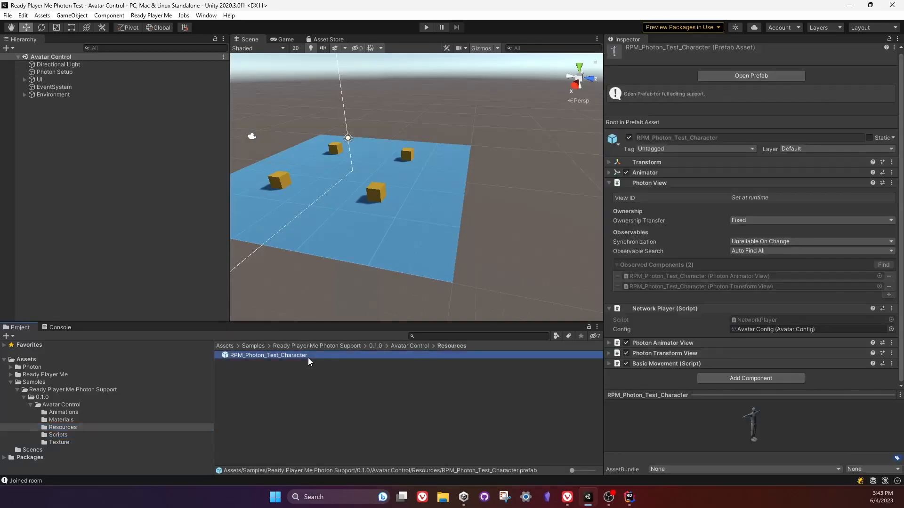
pyautogui.click(74, 77)
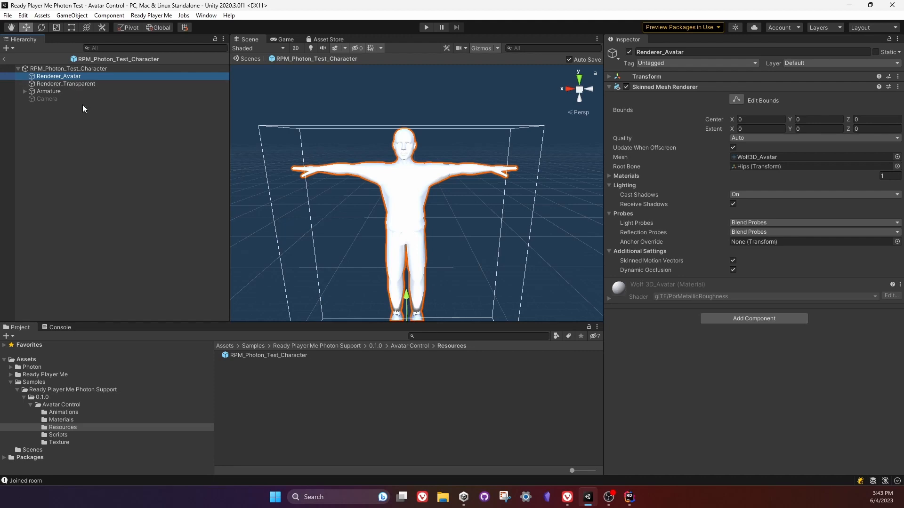
pyautogui.click(100, 150)
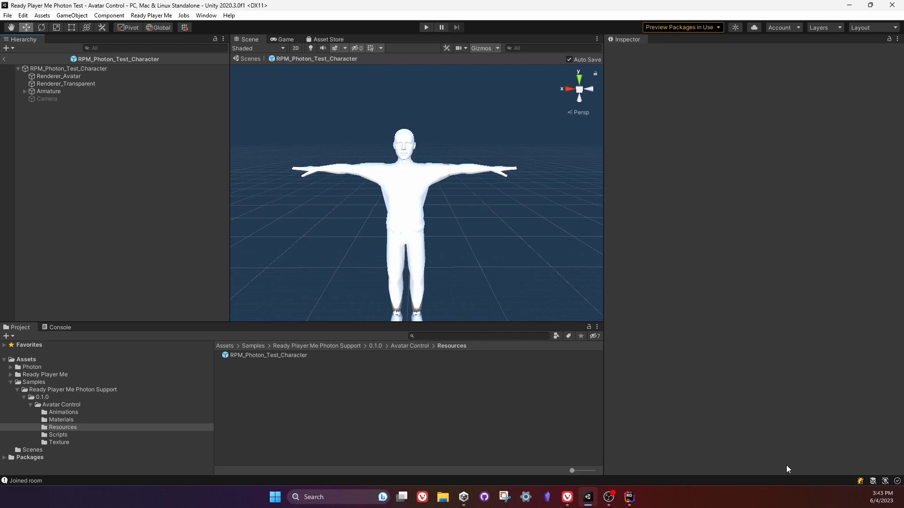
# Switch to Rider and highlight the Destroy(source) line at the end of TransferMesh.
pyautogui.click(630, 497)
pyautogui.scroll(-2, 379, 271)
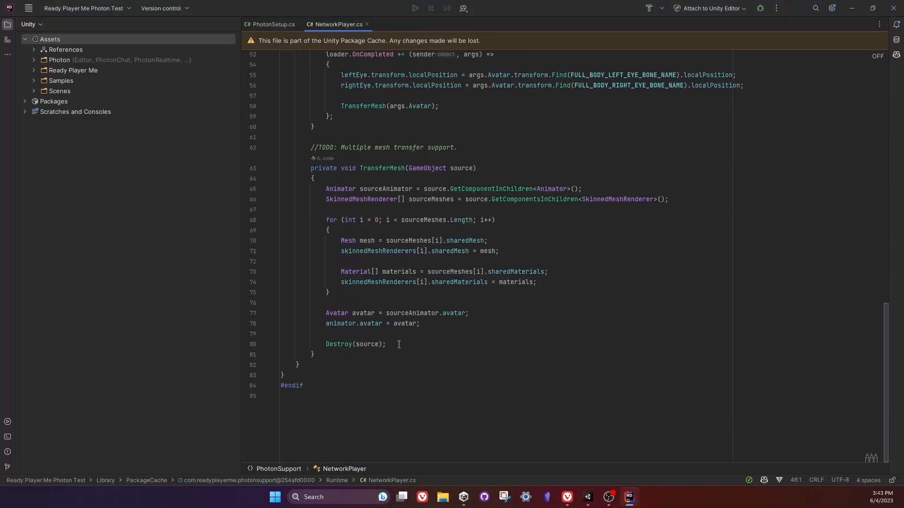
pyautogui.moveTo(394, 345); pyautogui.dragTo(391, 338)
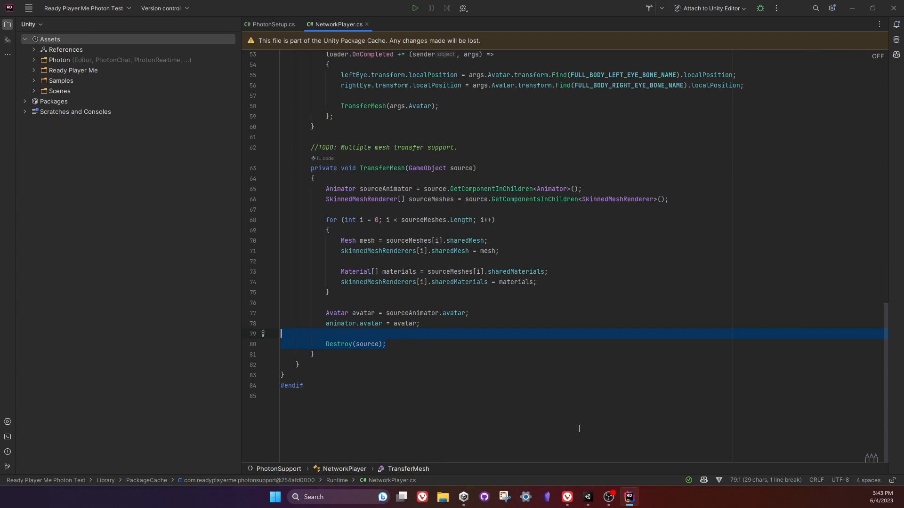
pyautogui.click(360, 411)
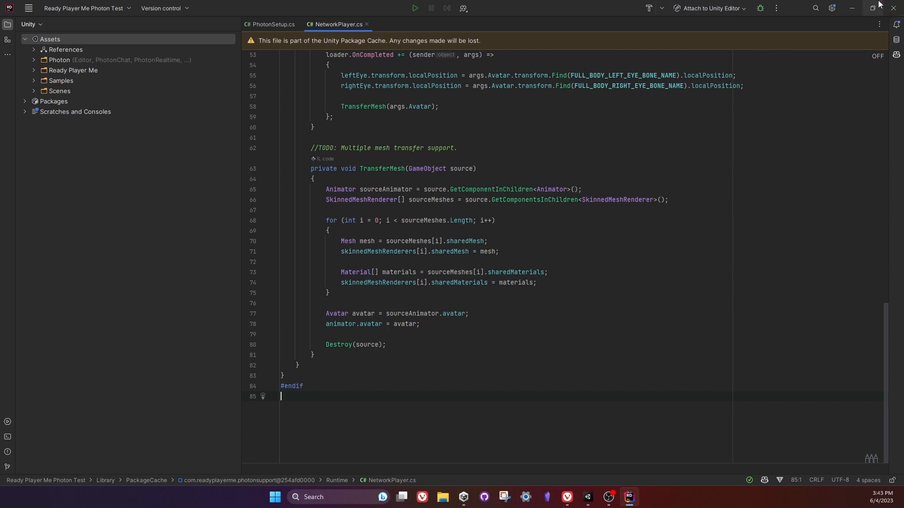
# Return to Unity, select the RPM_Photon_Test_Character prefab asset and collapse its Photon View and Network Player components.
pyautogui.click(853, 5)
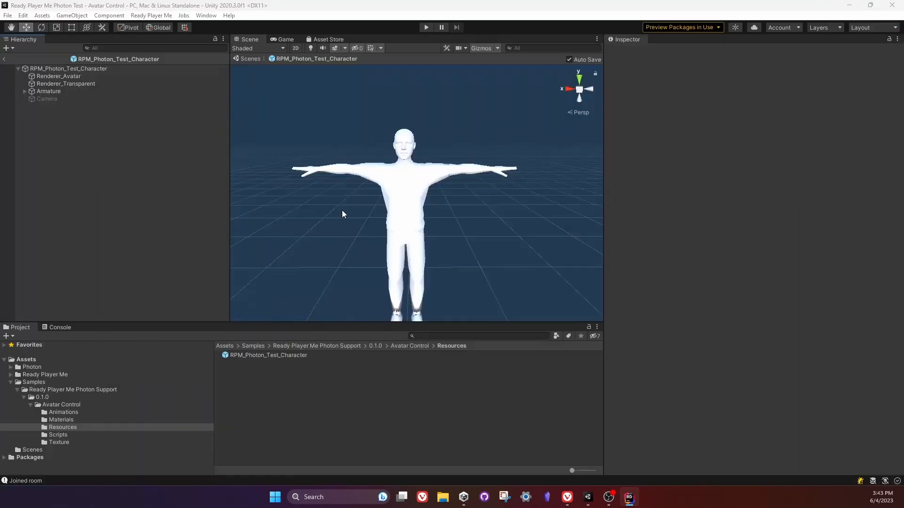
pyautogui.click(273, 355)
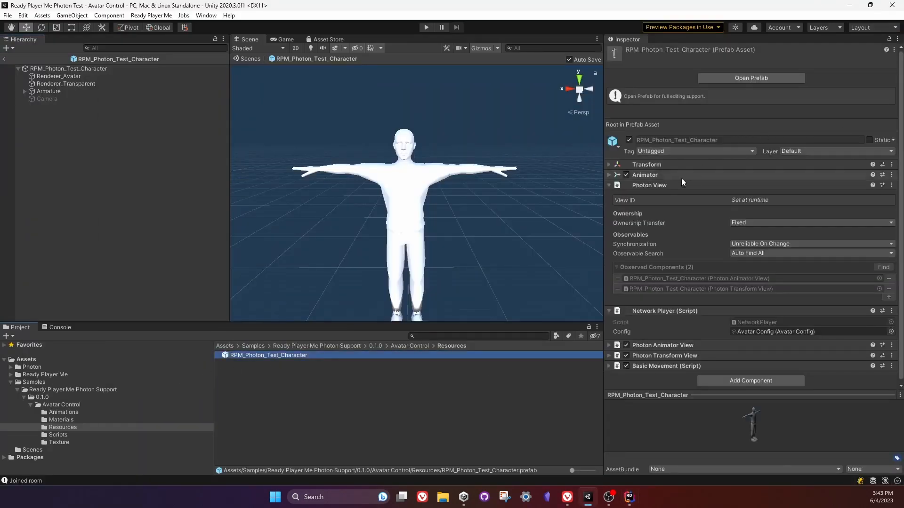
pyautogui.click(657, 185)
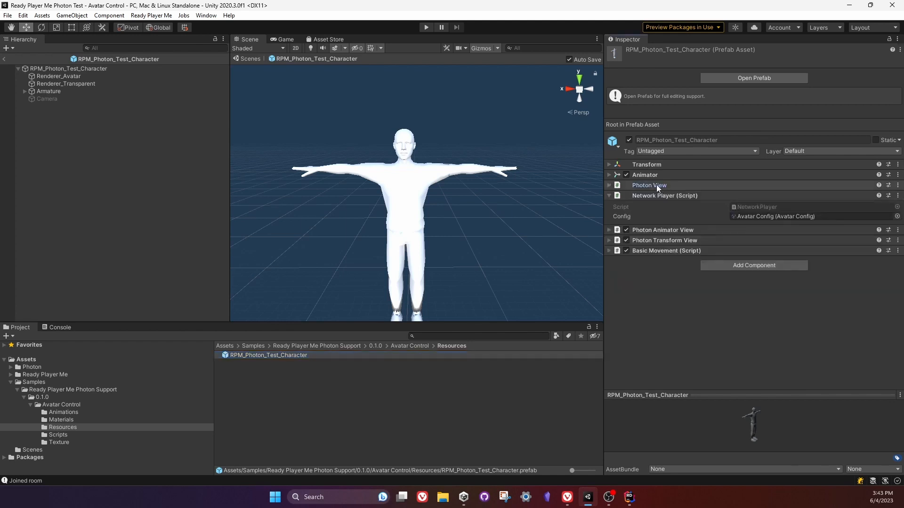
pyautogui.click(658, 198)
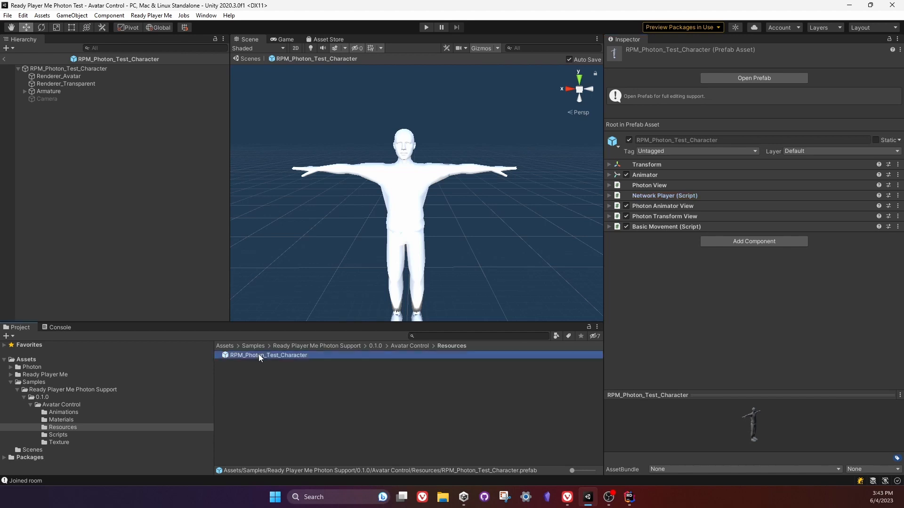
# Exit the RPM_Photon_Test_Character prefab view and transfer the Ready Player Me Photon prefab into the project.
pyautogui.click(303, 383)
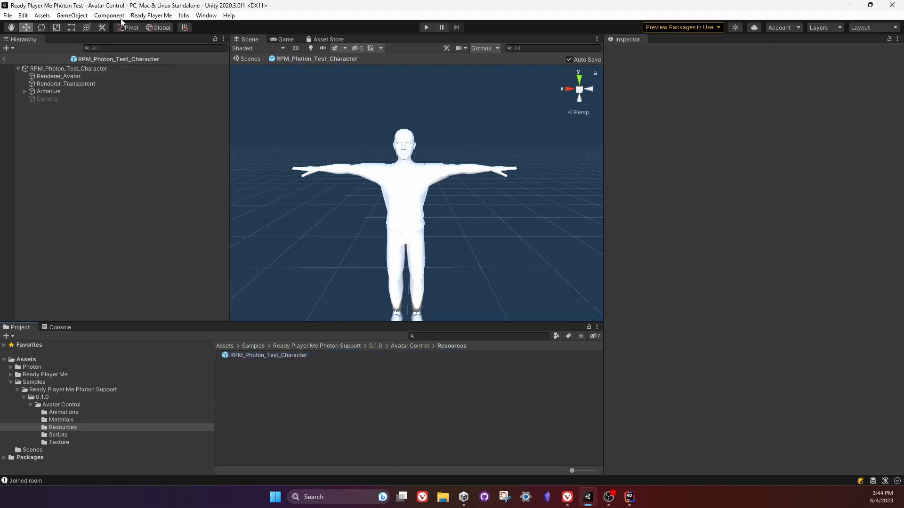
pyautogui.click(151, 17)
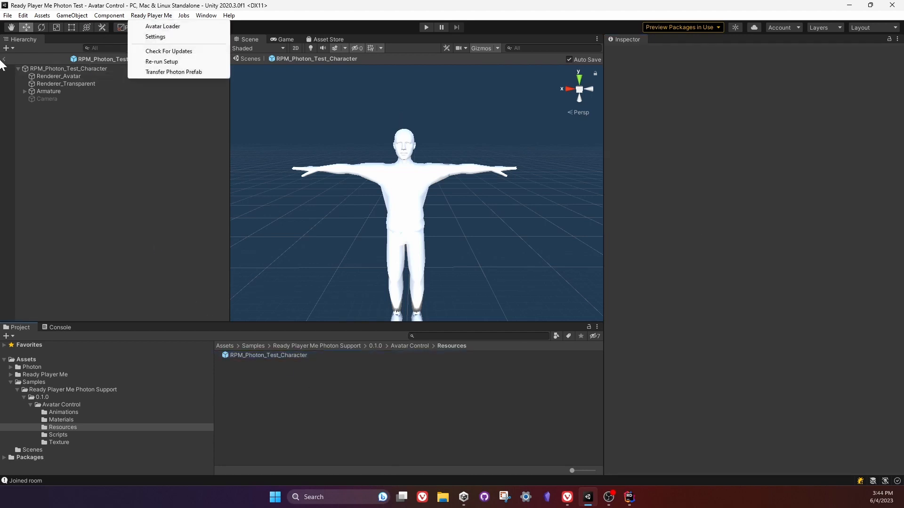
pyautogui.click(2, 59)
pyautogui.click(4, 60)
pyautogui.click(145, 15)
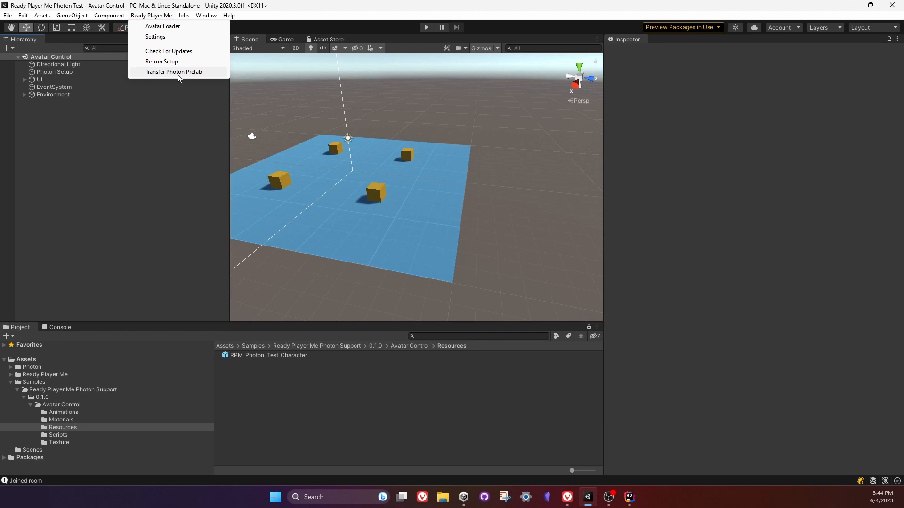
pyautogui.click(165, 72)
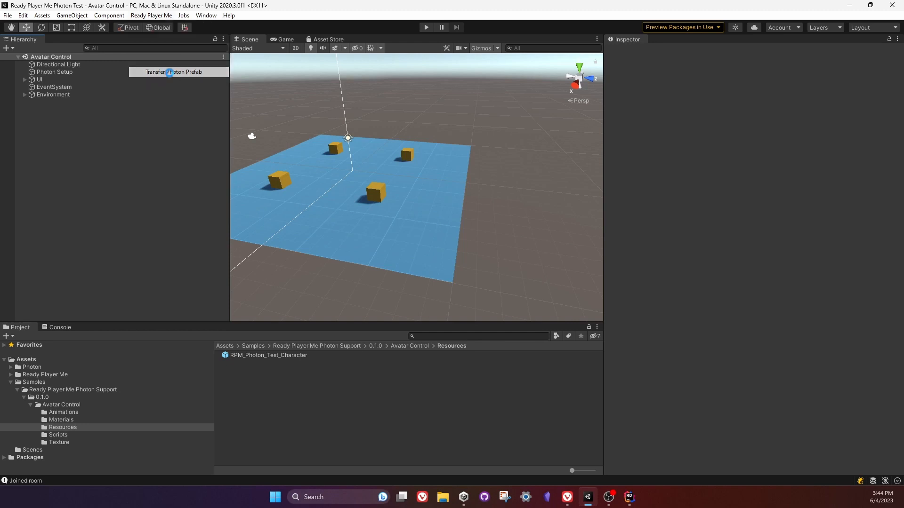
# Open the RPM_Character prefab from Ready Player Me's Resources folder, view it from the front and collapse its Armature hierarchy.
pyautogui.click(152, 16)
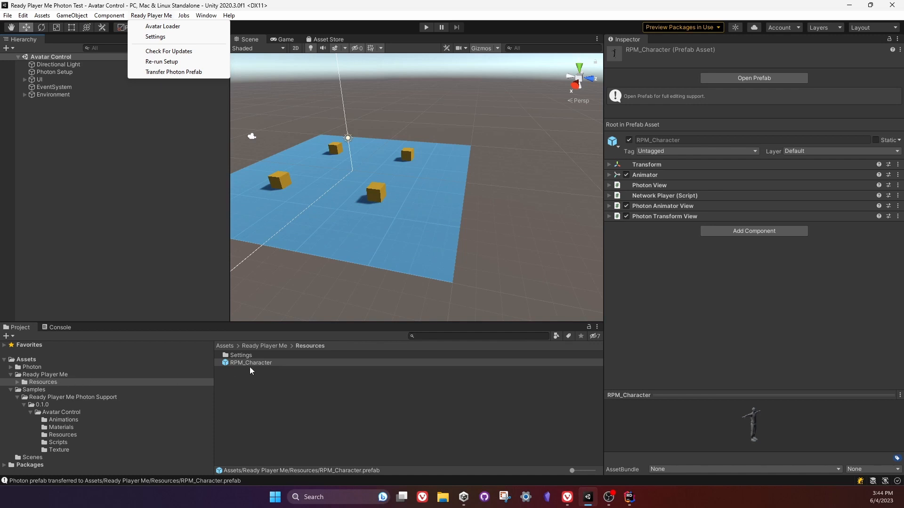
pyautogui.doubleClick(260, 362)
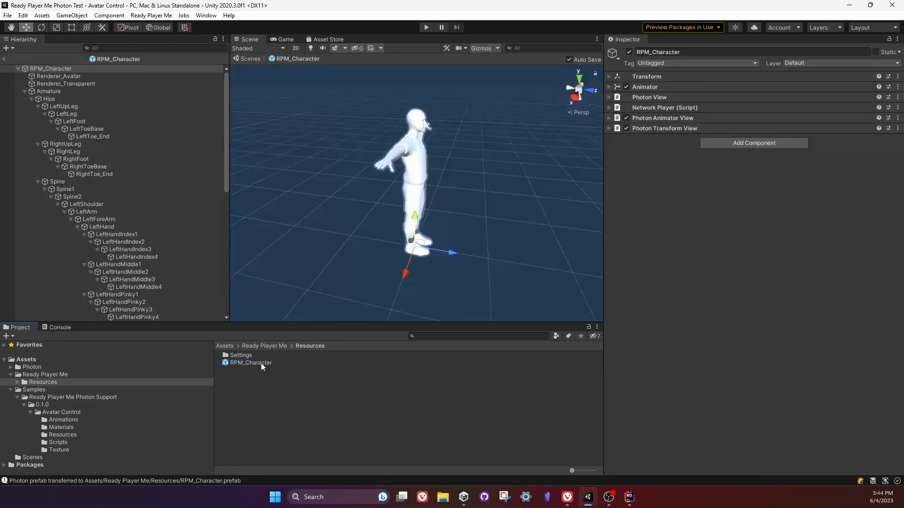
pyautogui.moveTo(417, 168); pyautogui.dragTo(335, 140, button='right')
pyautogui.press('f')
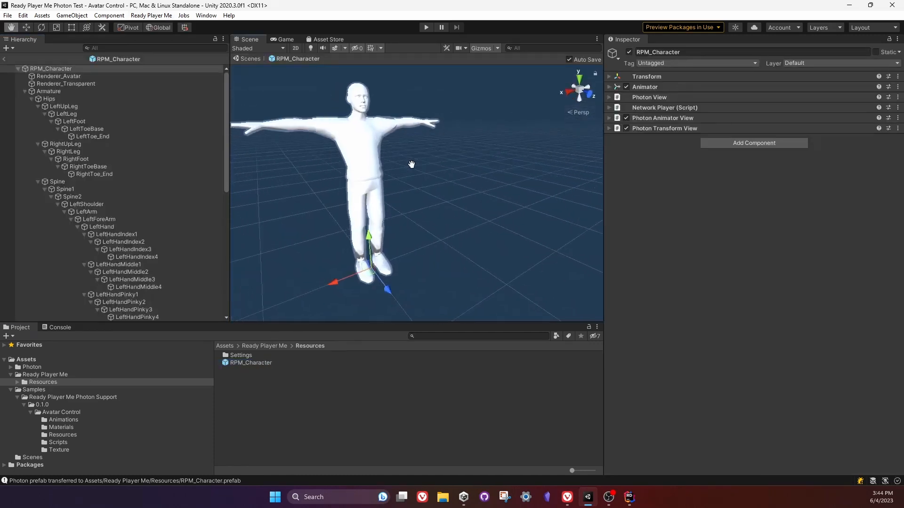
pyautogui.click(25, 91)
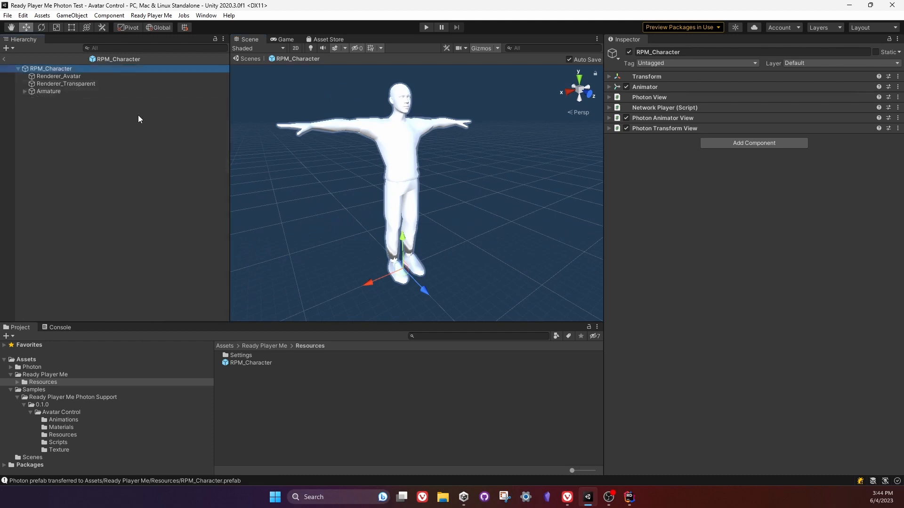
pyautogui.click(58, 95)
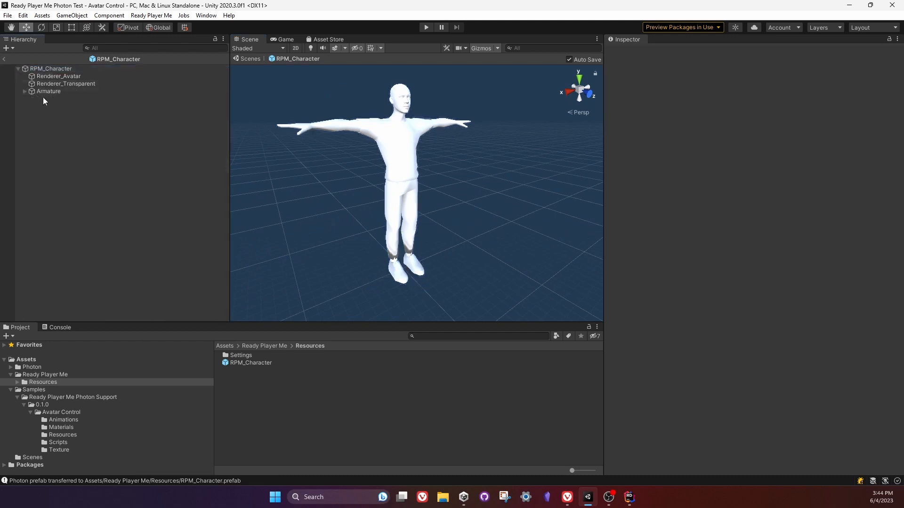
# Inspect the Animator, Photon View and Network Player components on the RPM_Character root, including the Network Player's Config field.
pyautogui.click(54, 69)
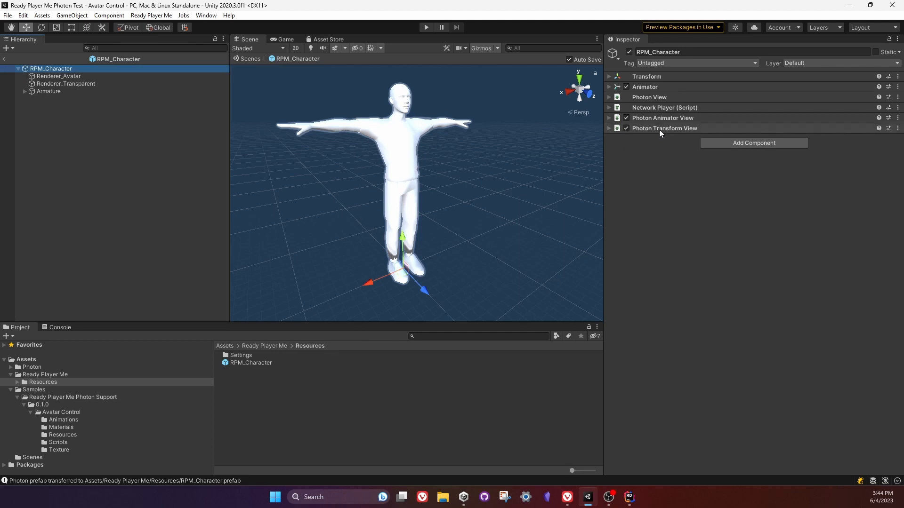
pyautogui.click(651, 89)
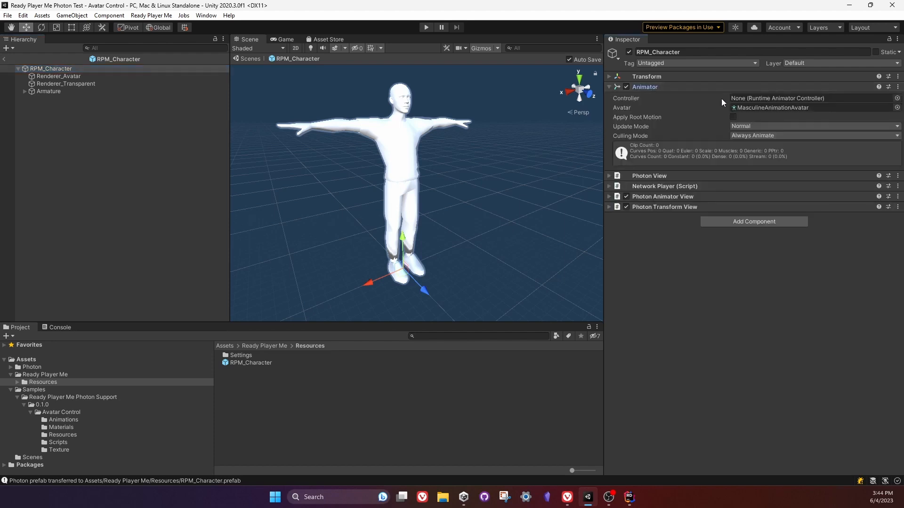
pyautogui.click(650, 86)
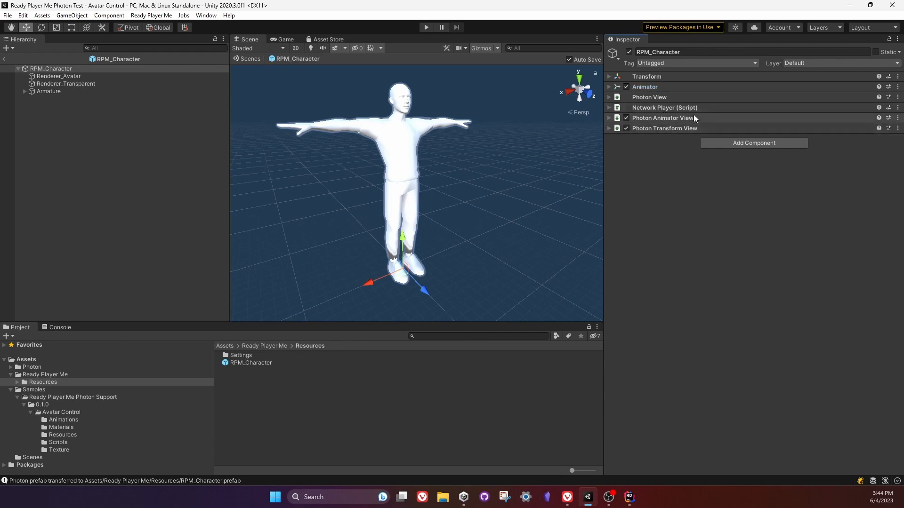
pyautogui.click(647, 97)
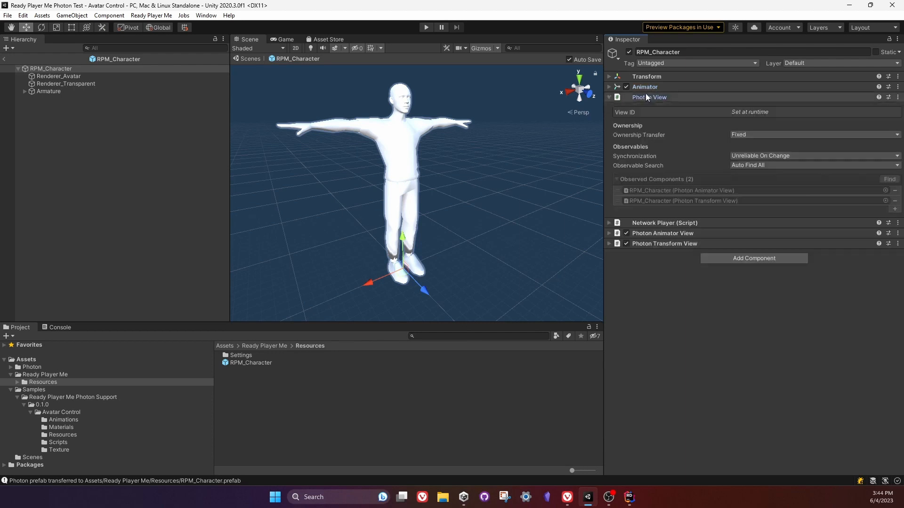
pyautogui.click(653, 98)
pyautogui.click(653, 108)
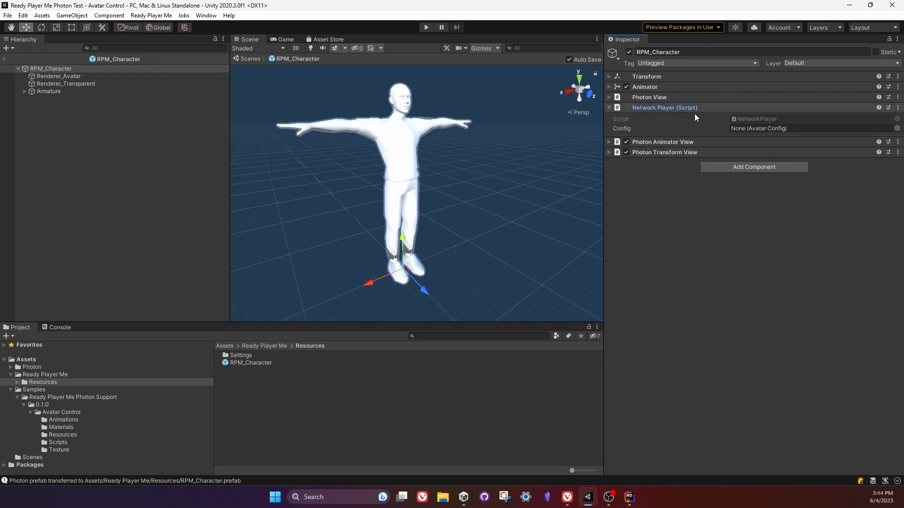
pyautogui.click(752, 126)
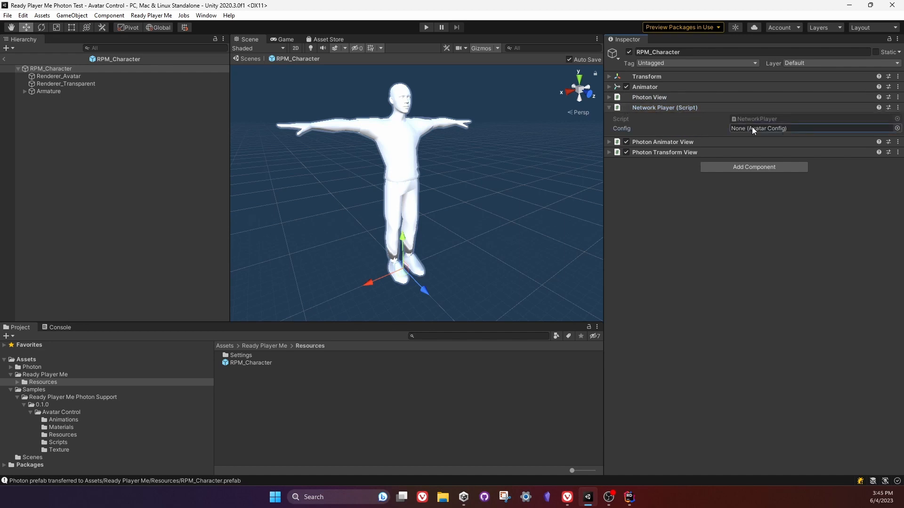
# Switch to Rider, highlight the TODO comment about multiple mesh transfer support above TransferMesh in NetworkPlayer.cs, and return to Unity.
pyautogui.click(630, 499)
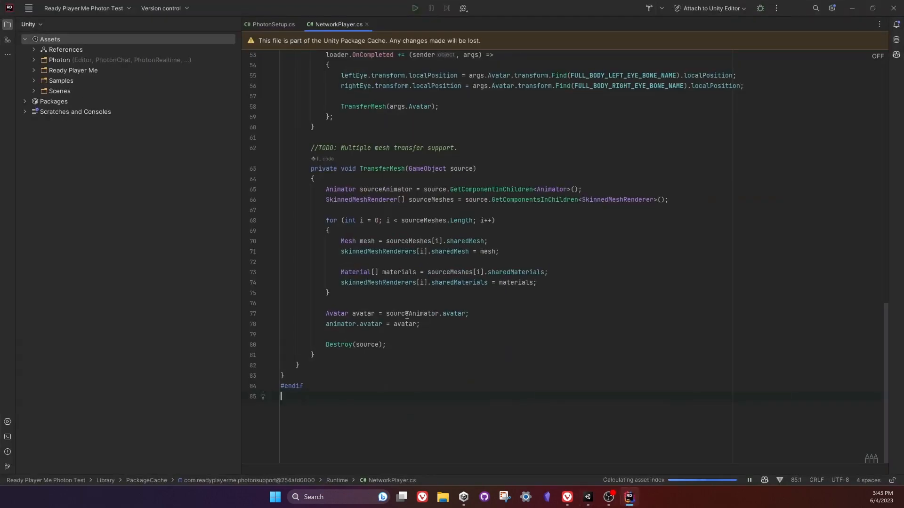
pyautogui.scroll(3, 447, 200)
pyautogui.moveTo(470, 242); pyautogui.dragTo(469, 233)
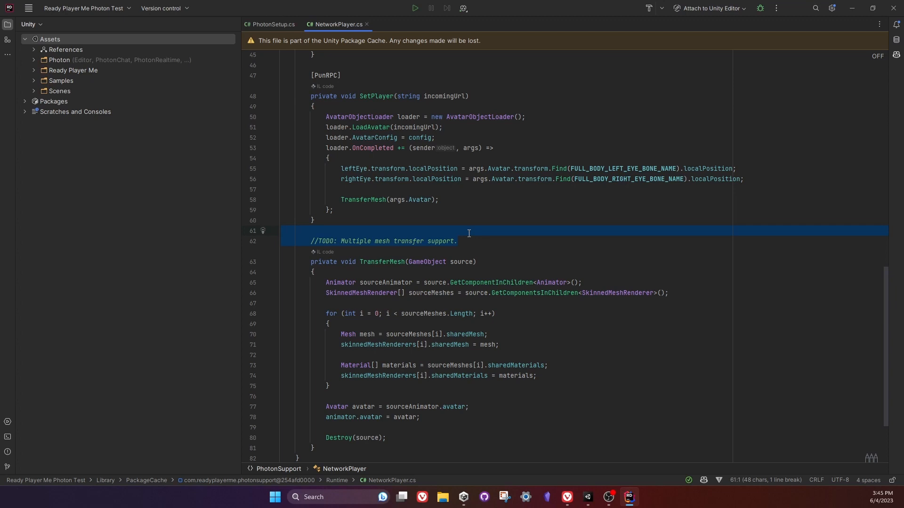
pyautogui.click(852, 8)
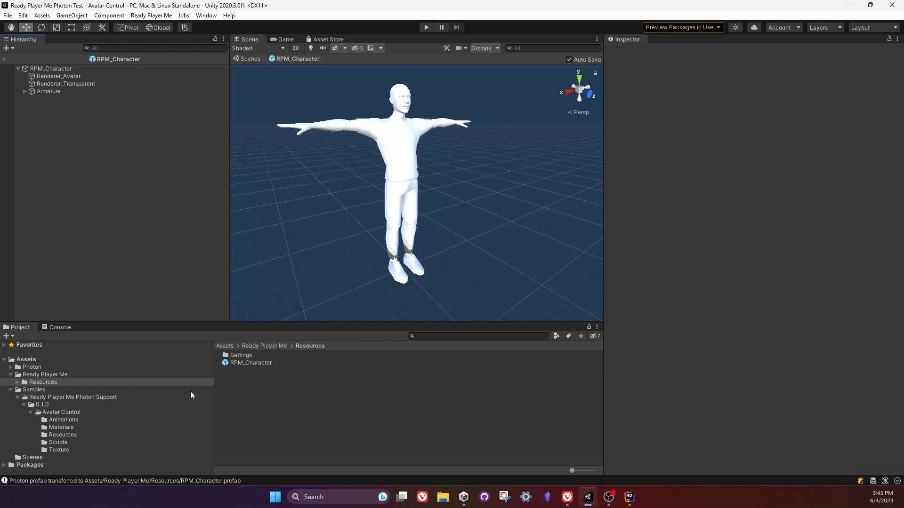
# Create a Ready Player Me Avatar Configuration asset named "Avatar Config Photon" in the Ready Player Me folder.
pyautogui.click(45, 374)
pyautogui.rightClick(245, 382)
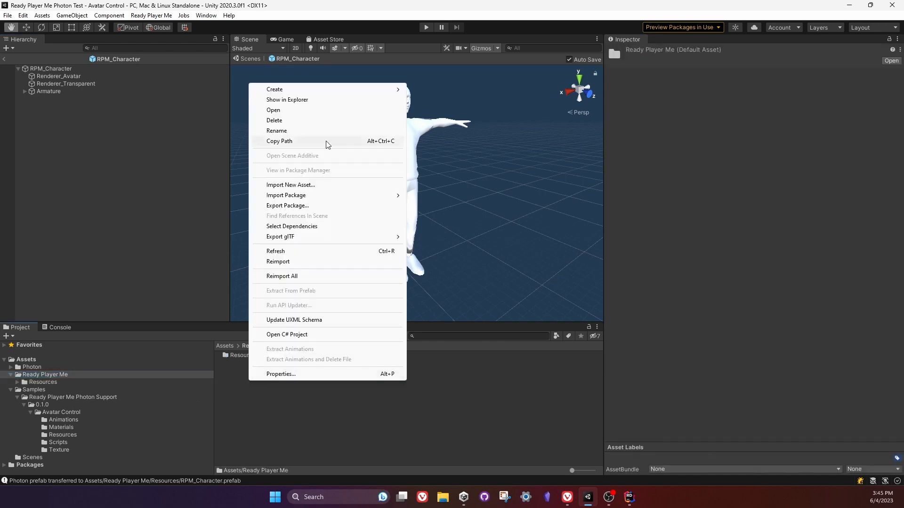
pyautogui.moveTo(309, 92)
pyautogui.moveTo(444, 92)
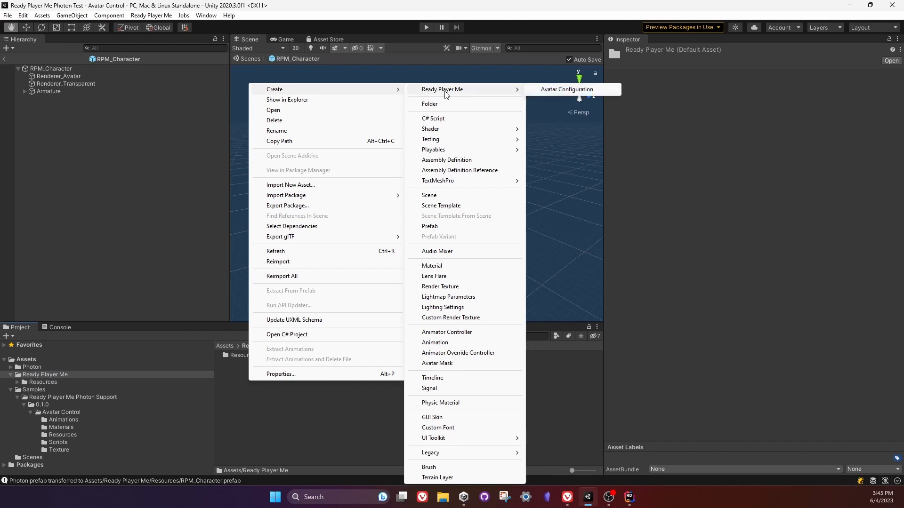
pyautogui.click(548, 89)
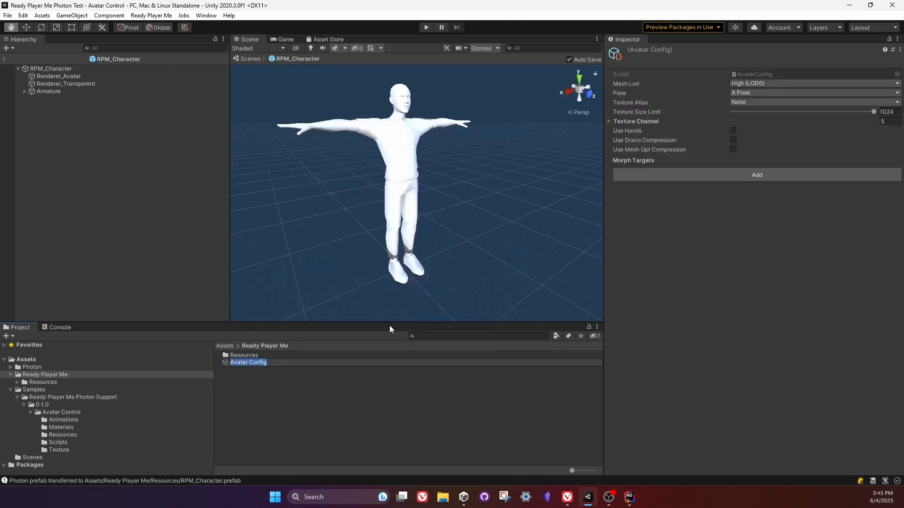
pyautogui.press('Right')
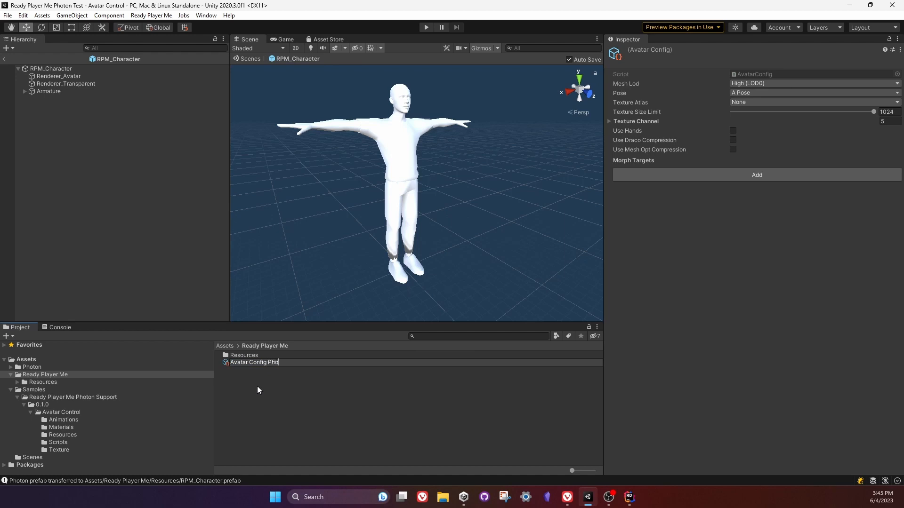
pyautogui.press('Return')
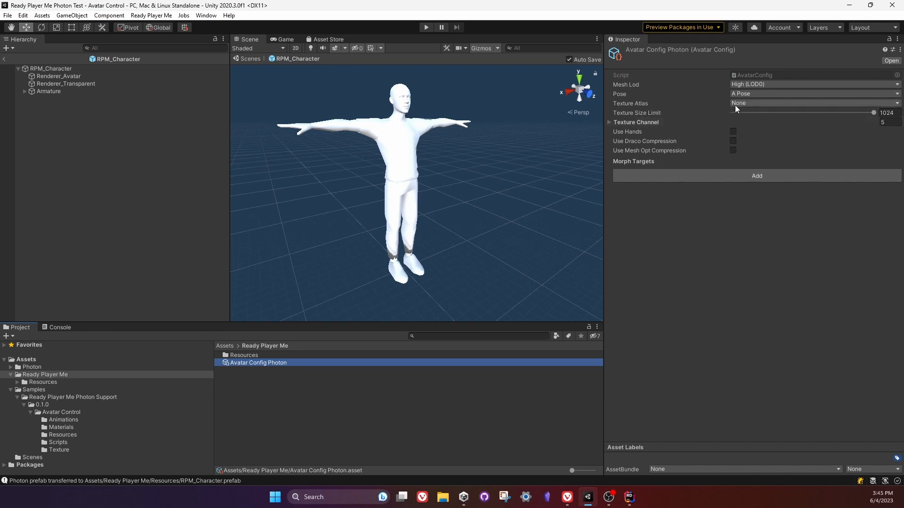
# Select the Texture Atlas setting of the Avatar Config Photon asset.
pyautogui.click(641, 103)
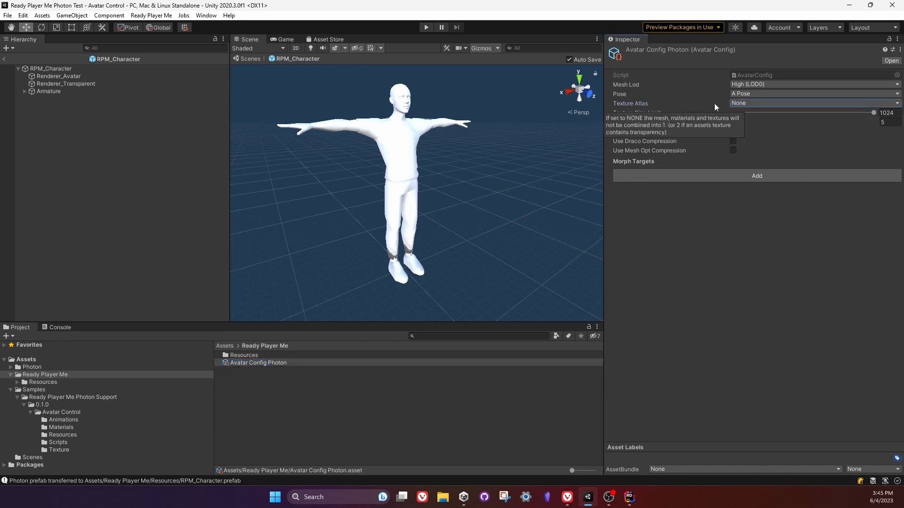
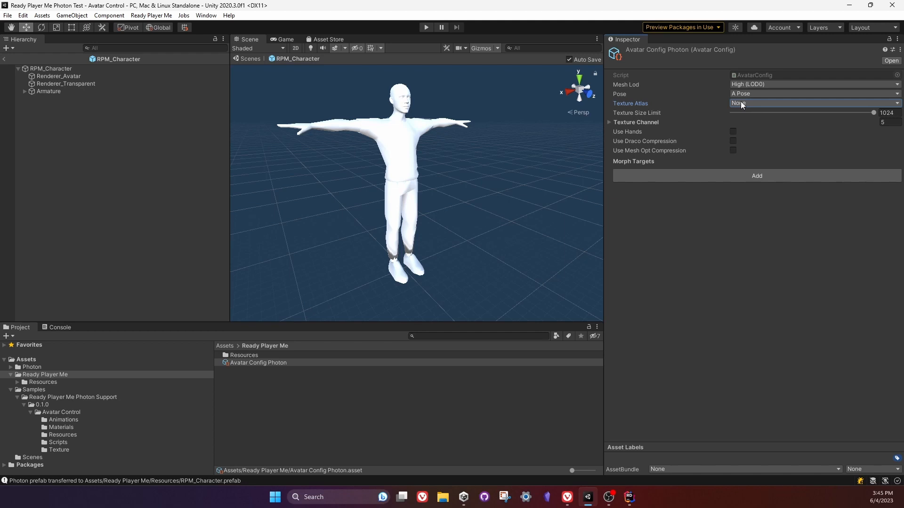
# Set Avatar Config Photon's Texture Atlas to High (1024) and assign that asset as the Network Player Config on the RPM_Character prefab.
pyautogui.click(741, 102)
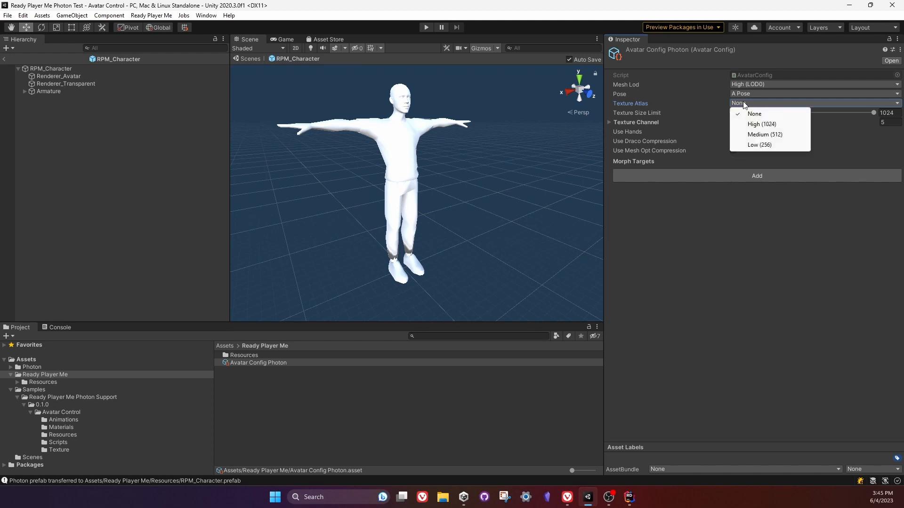
pyautogui.click(762, 125)
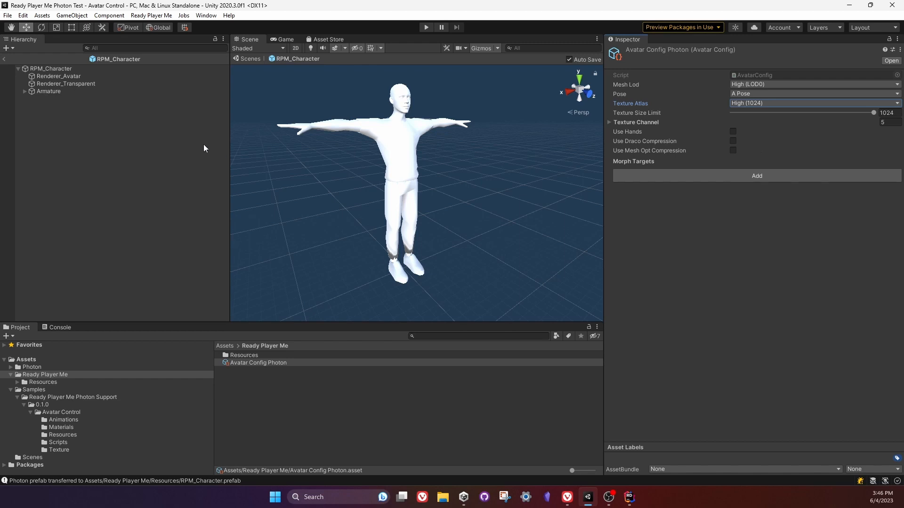
pyautogui.click(46, 381)
pyautogui.click(251, 363)
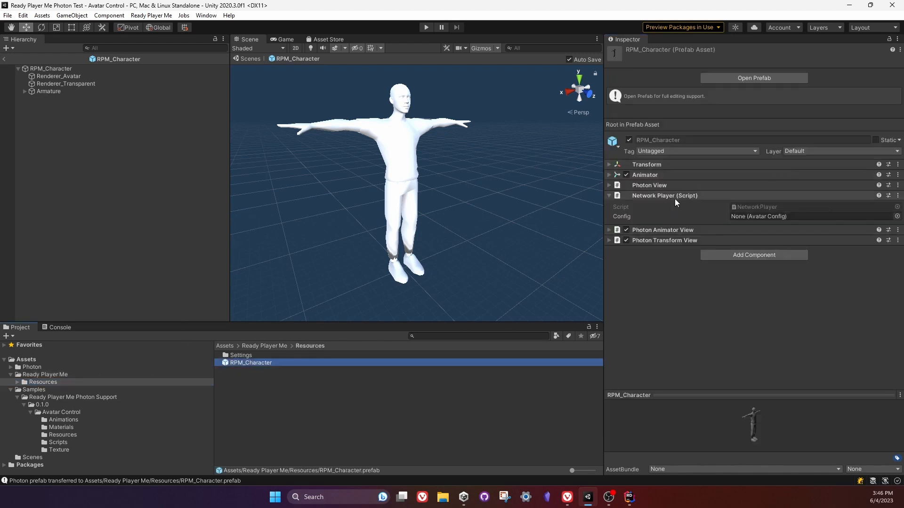
pyautogui.click(897, 216)
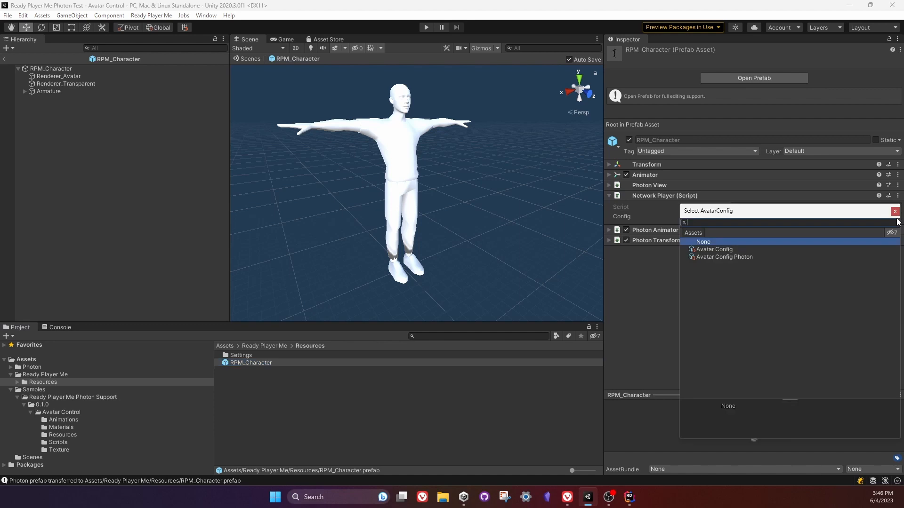
pyautogui.doubleClick(719, 257)
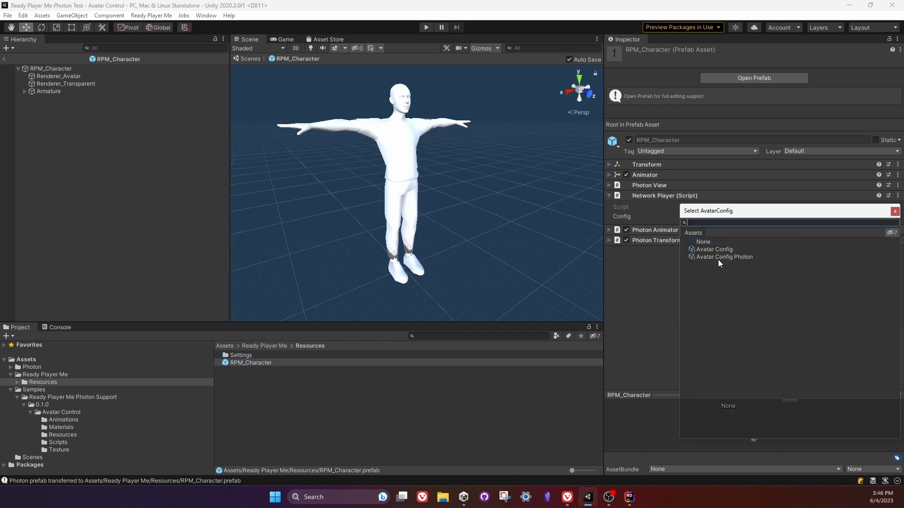
pyautogui.click(663, 198)
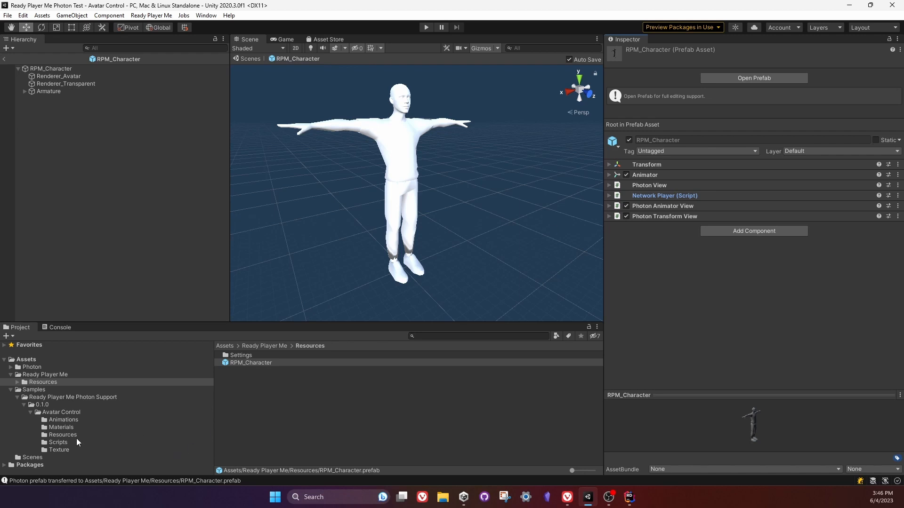
# Open the sample's PhotonSetup script in Rider and compare its instantiated prefab name with the prefab in the Ready Player Me Resources folder.
pyautogui.click(58, 442)
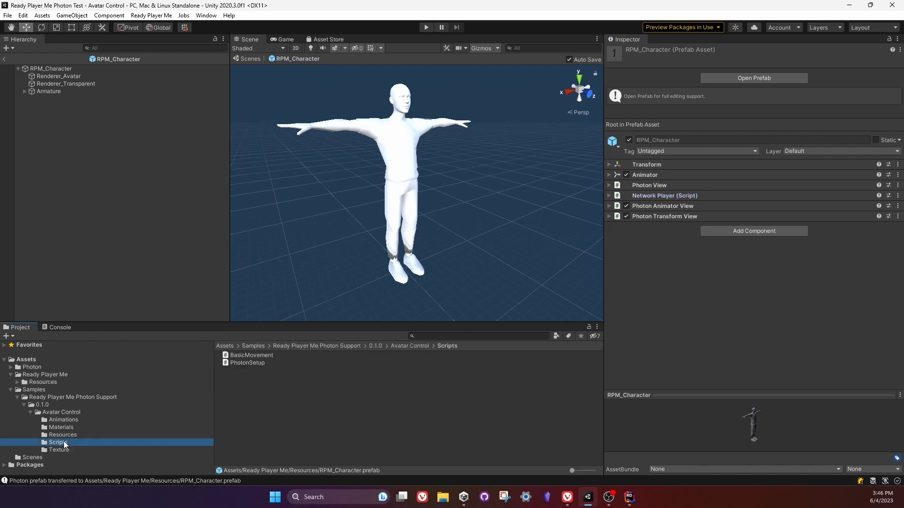
pyautogui.doubleClick(248, 363)
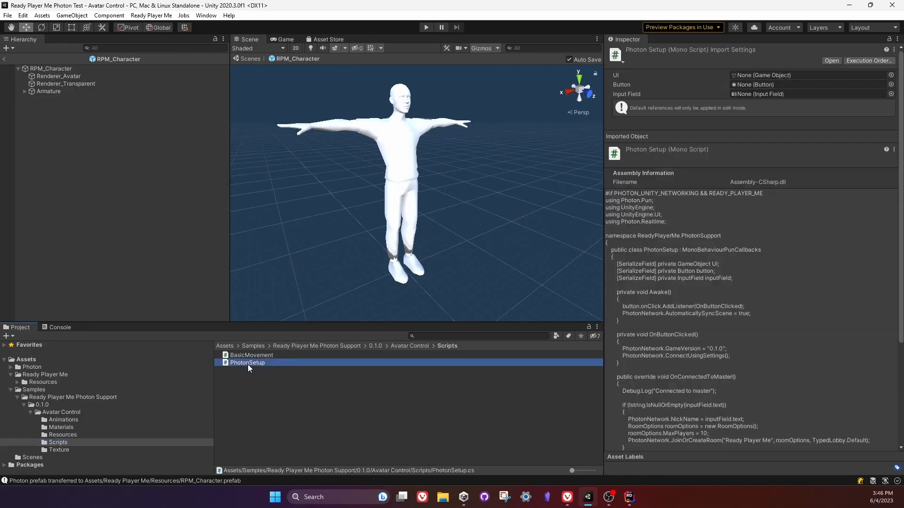
pyautogui.scroll(-6, 584, 378)
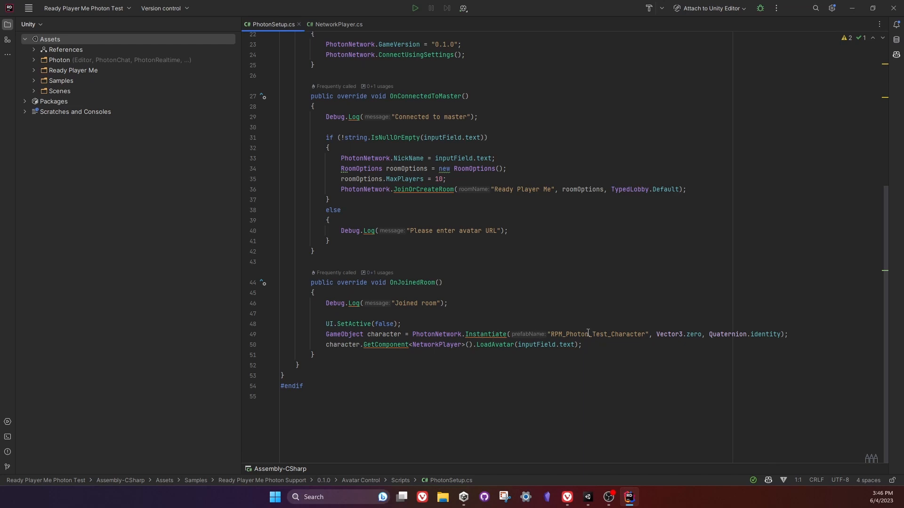
pyautogui.moveTo(610, 503)
pyautogui.click(588, 497)
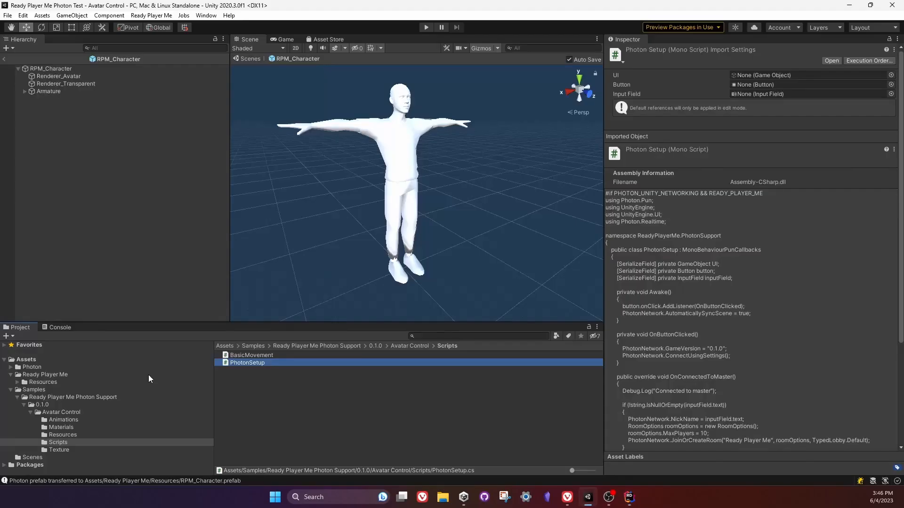
pyautogui.click(46, 384)
pyautogui.click(260, 362)
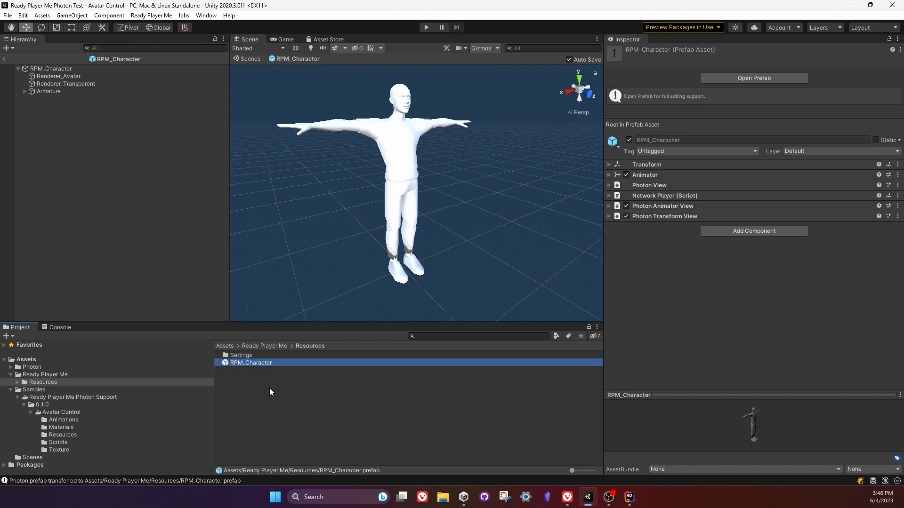
pyautogui.hotkey('alt', 'Tab')
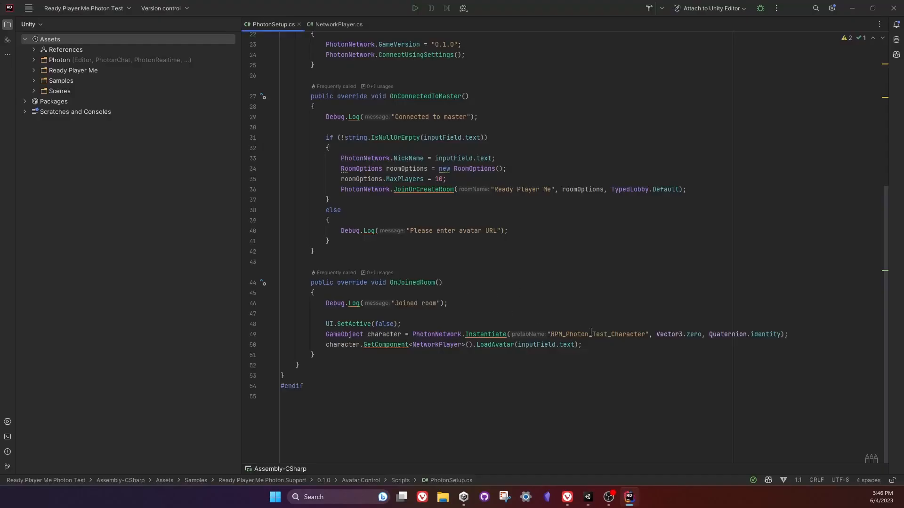
# Change the prefab name in the OnJoinedRoom Instantiate call to "RPM_Character", save PhotonSetup.cs and return to Unity.
pyautogui.moveTo(643, 334); pyautogui.dragTo(555, 335)
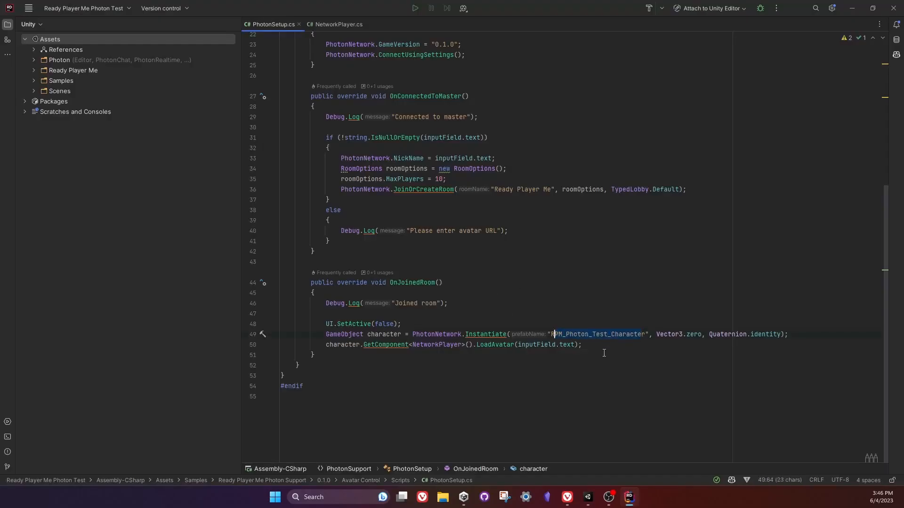
pyautogui.press('BackSpace')
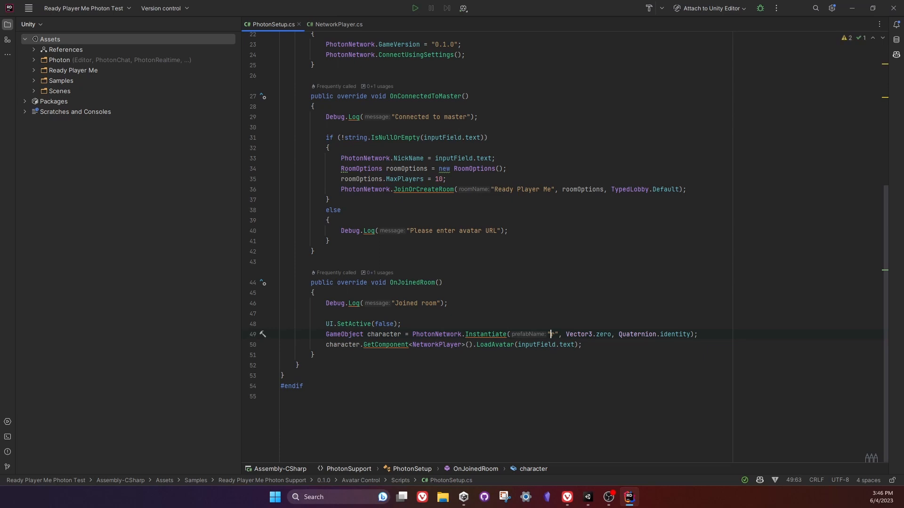
pyautogui.write('RPM_Character')
pyautogui.click(282, 375)
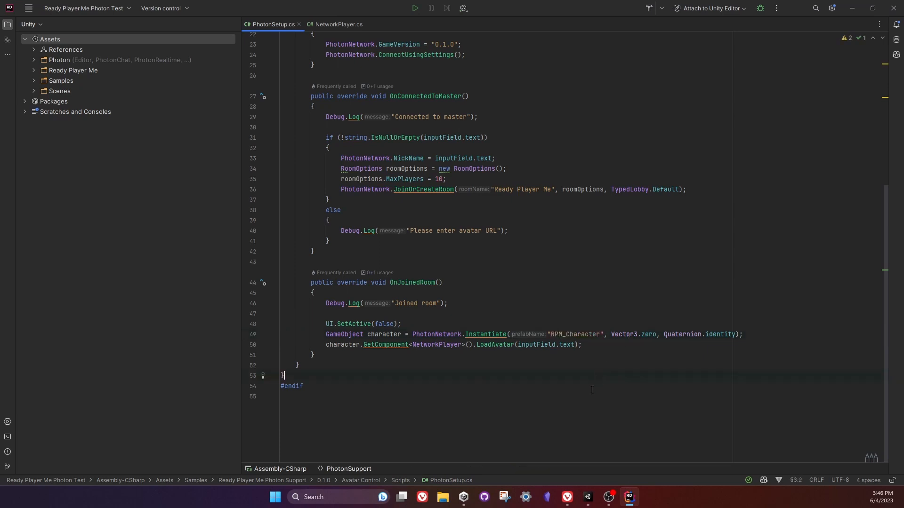
pyautogui.hotkey('ctrl', 's')
pyautogui.click(588, 497)
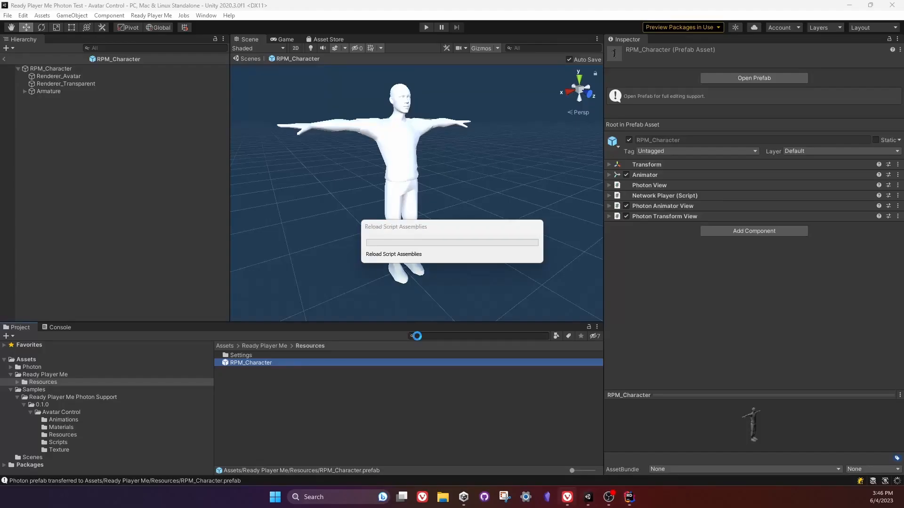
pyautogui.moveTo(567, 497)
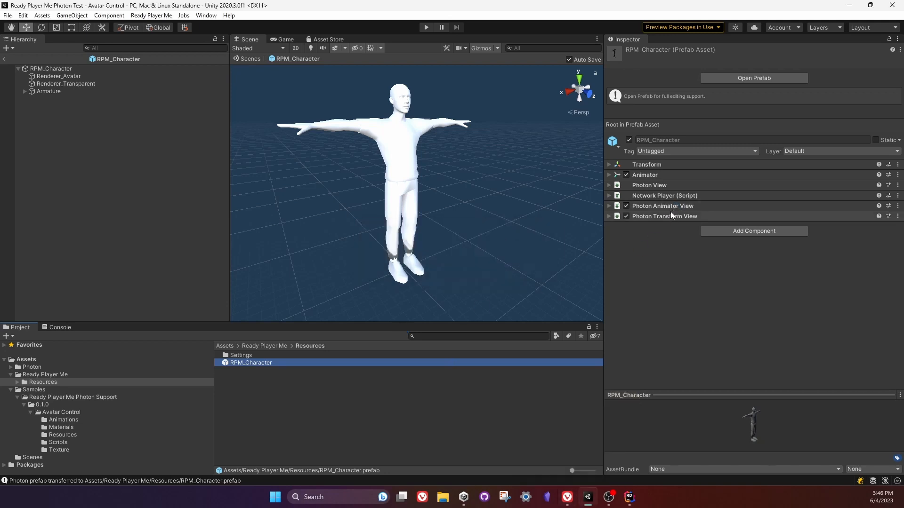
# Add the Basic Movement script component to the RPM_Character prefab.
pyautogui.click(726, 235)
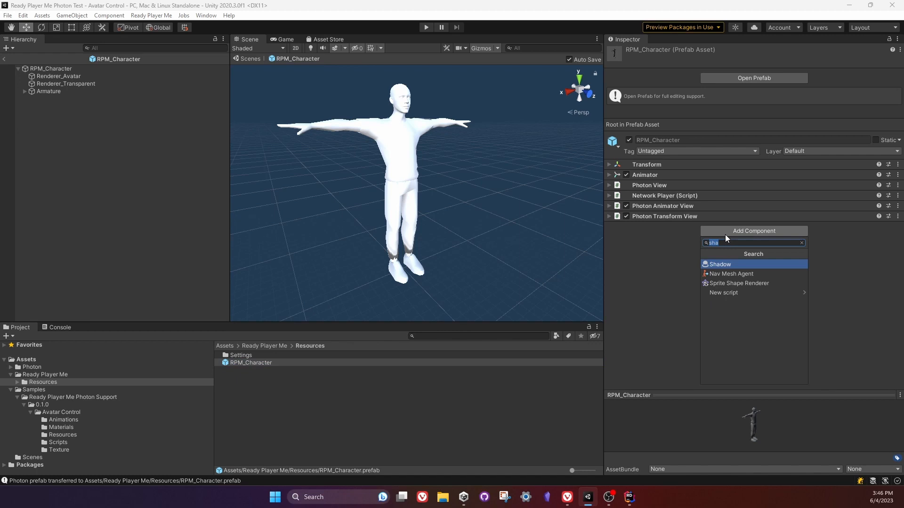
pyautogui.write('basic')
pyautogui.press('Return')
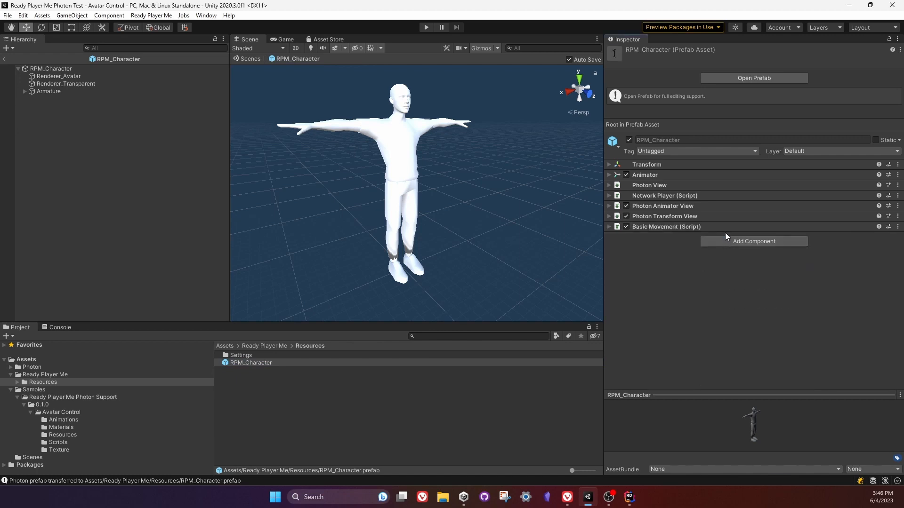
# Assign Animator Controller as the controller of RPM_Character's Animator, and exit prefab editing to the Avatar Control scene.
pyautogui.click(644, 176)
pyautogui.click(897, 187)
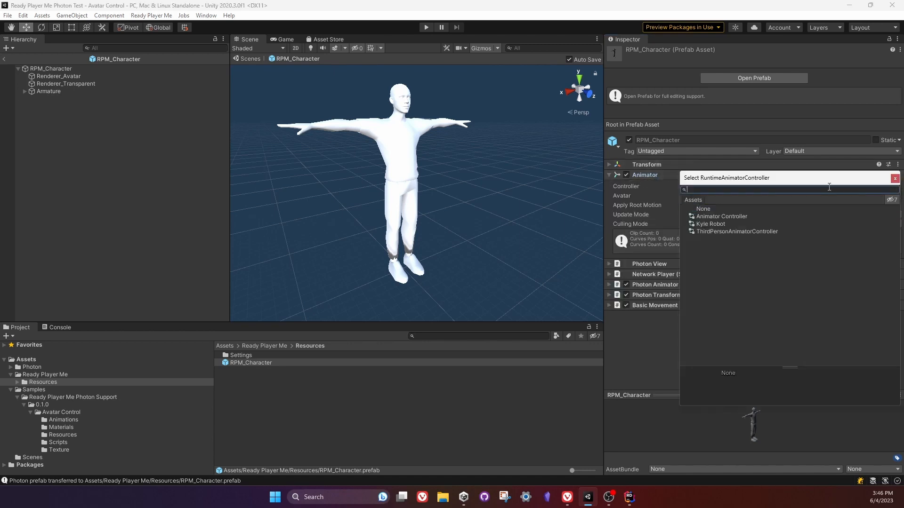
pyautogui.doubleClick(731, 217)
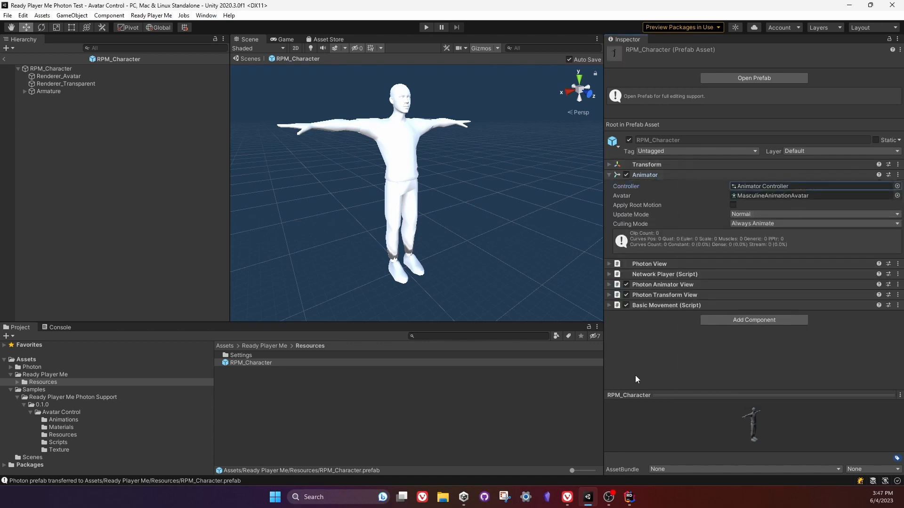
pyautogui.click(648, 176)
pyautogui.click(249, 376)
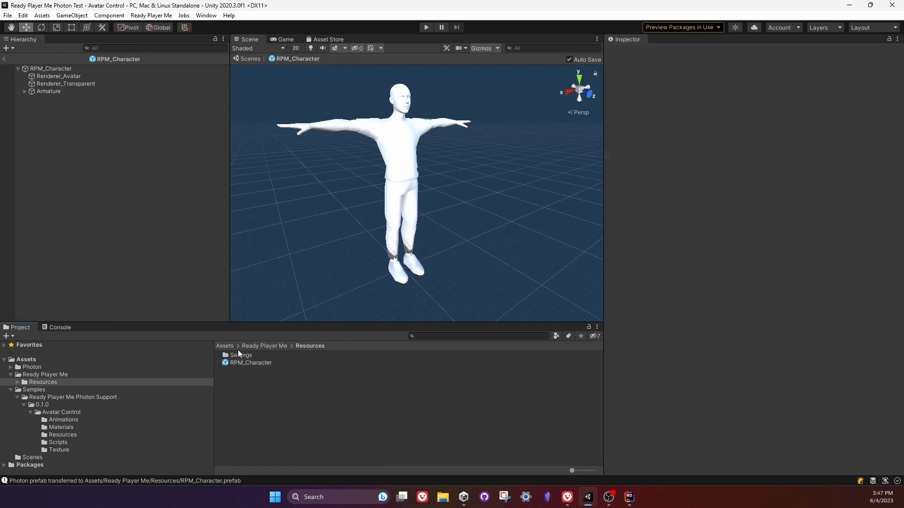
pyautogui.click(3, 58)
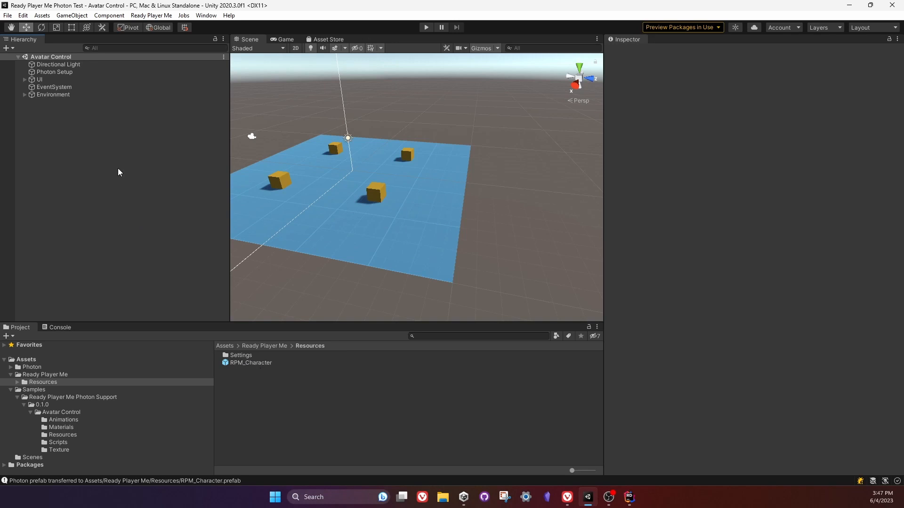
# Open the RPM_Character prefab for editing, search its hierarchy for "hand", and select and frame the LeftHand bone.
pyautogui.doubleClick(256, 362)
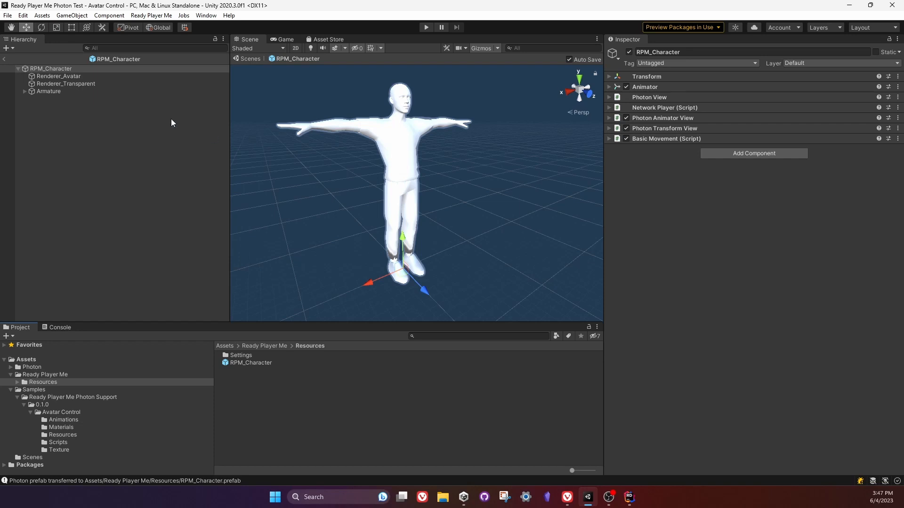
pyautogui.click(25, 93)
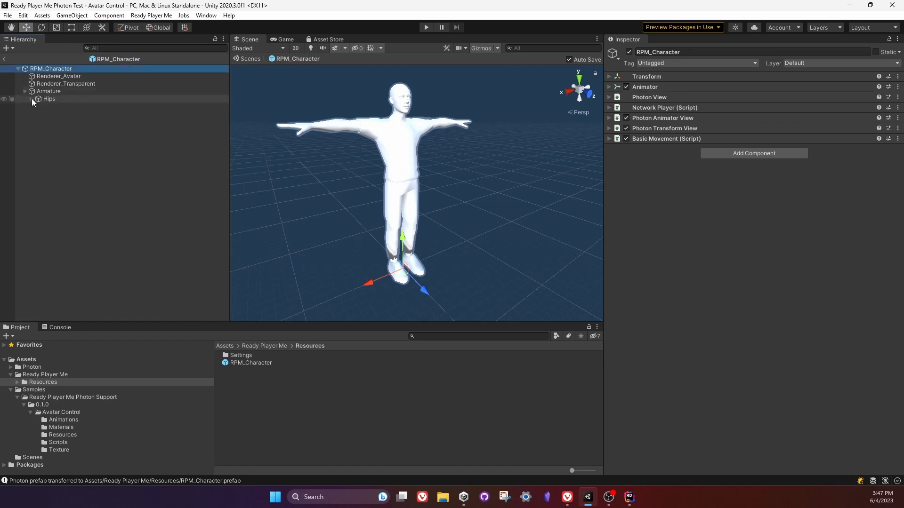
pyautogui.click(32, 99)
pyautogui.click(38, 122)
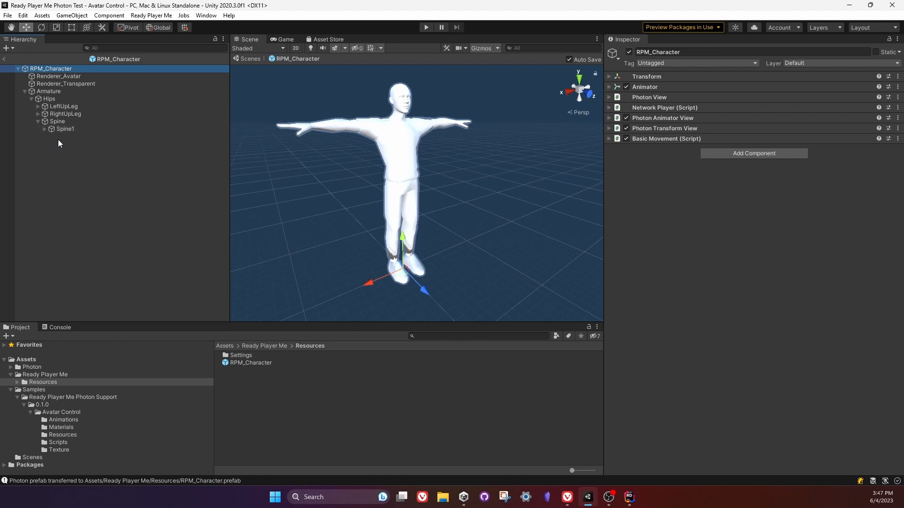
pyautogui.click(123, 49)
pyautogui.write('hand')
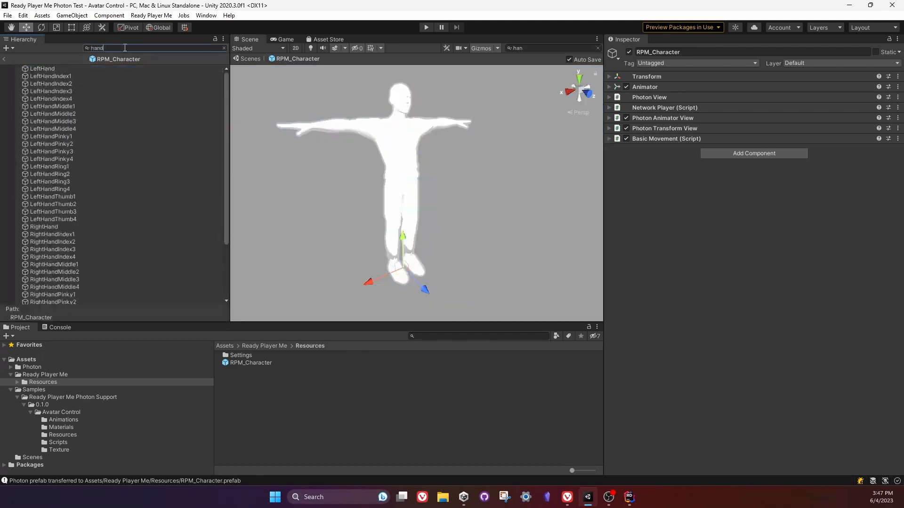
pyautogui.click(58, 69)
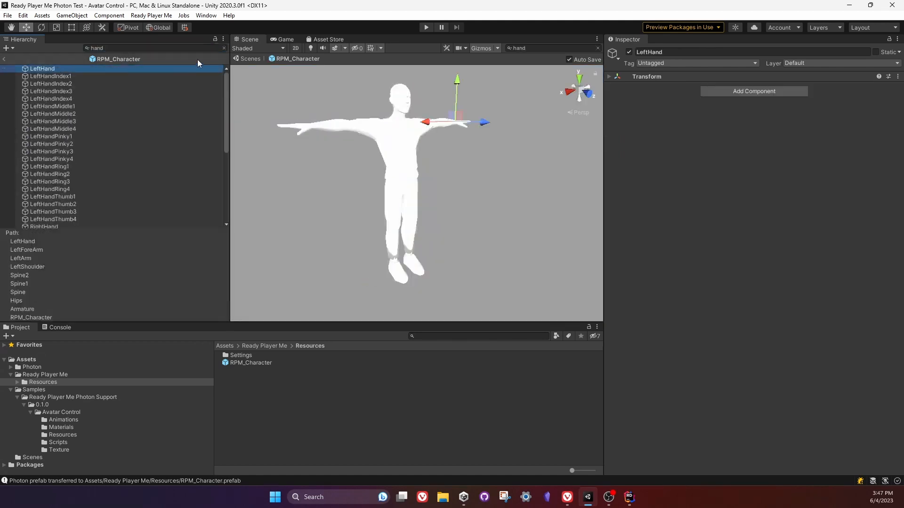
pyautogui.click(224, 48)
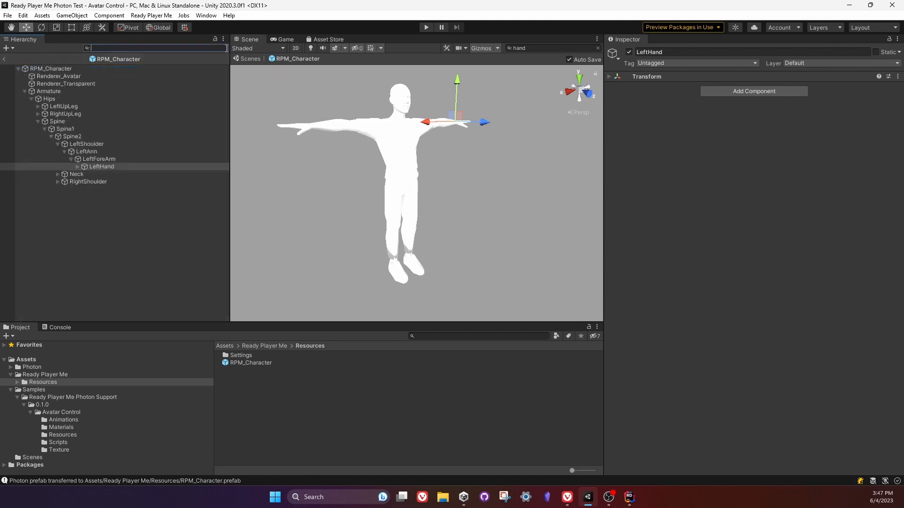
pyautogui.press('f')
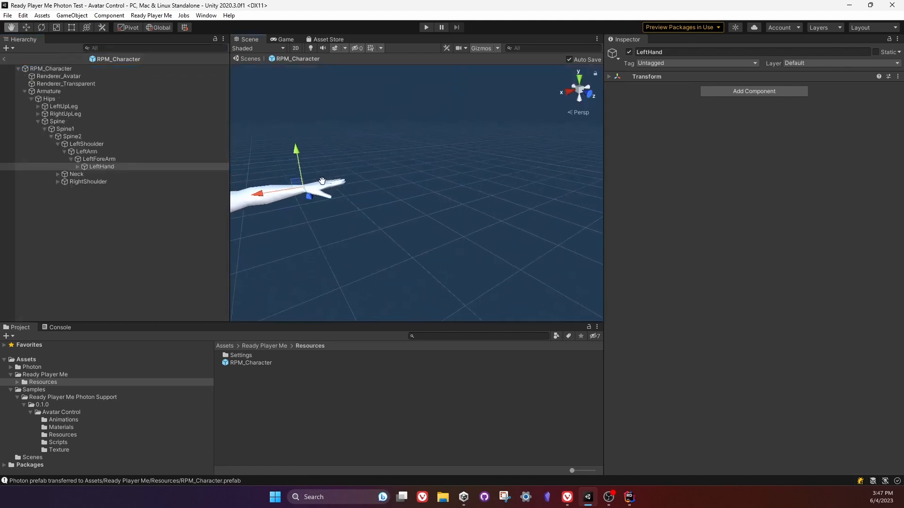
# Add a 3D Cube as a child of the LeftHand bone and show it in the front view.
pyautogui.rightClick(140, 165)
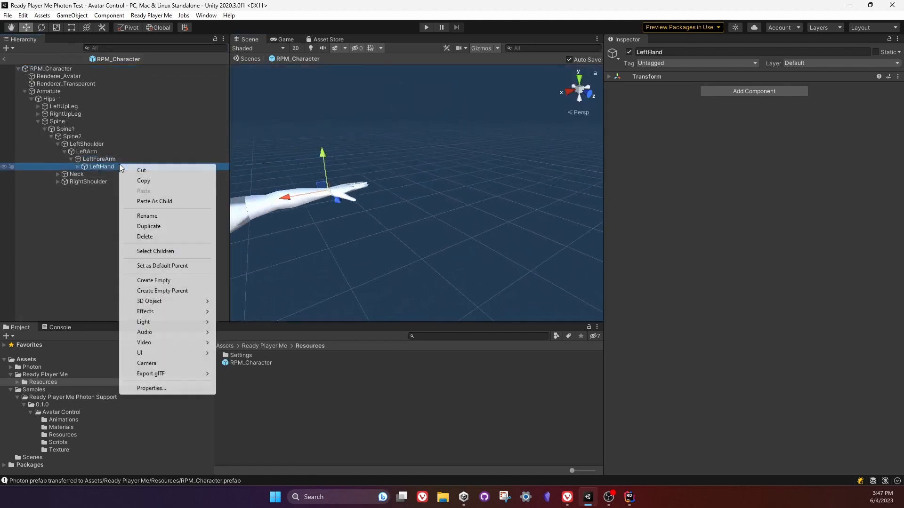
pyautogui.rightClick(120, 166)
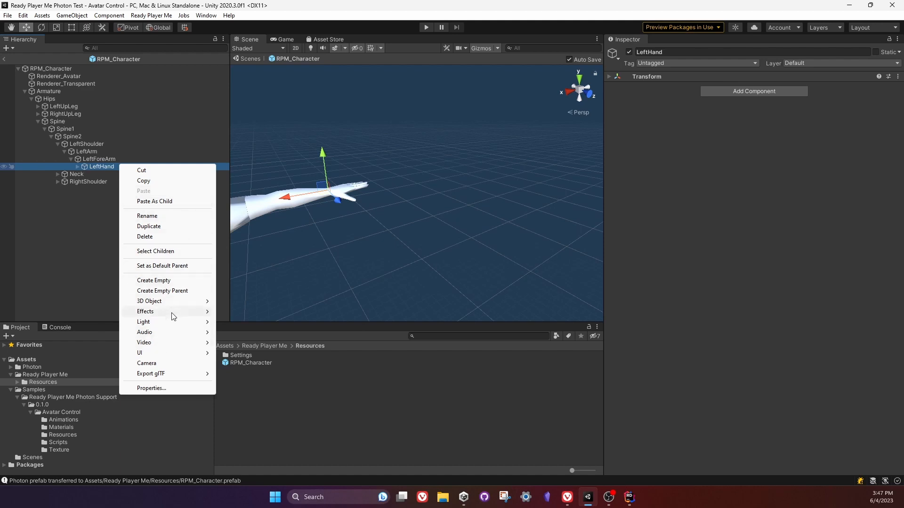
pyautogui.moveTo(186, 305)
pyautogui.click(250, 302)
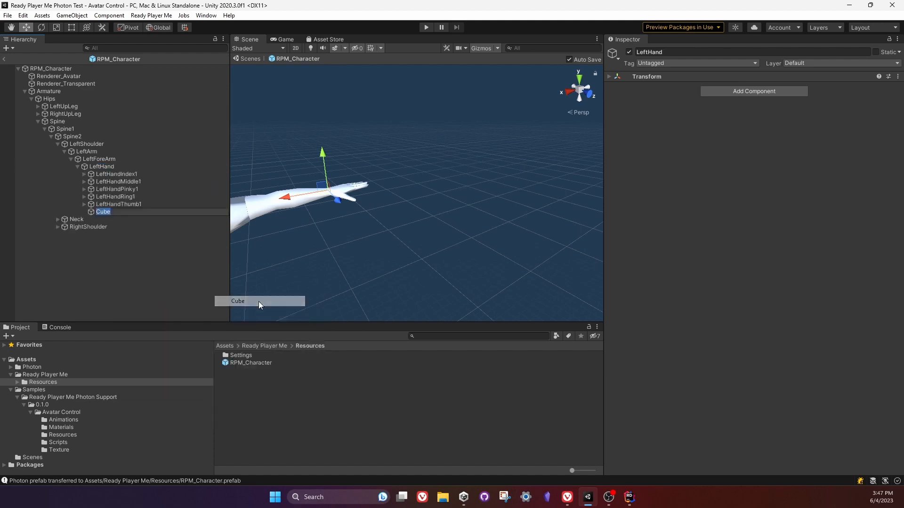
pyautogui.scroll(-5, 423, 221)
pyautogui.scroll(3, 446, 219)
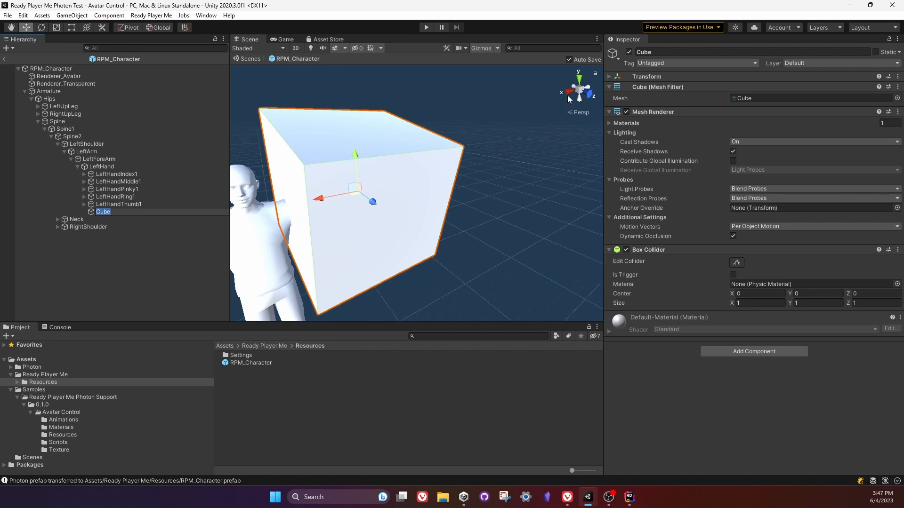
pyautogui.click(588, 95)
pyautogui.click(579, 89)
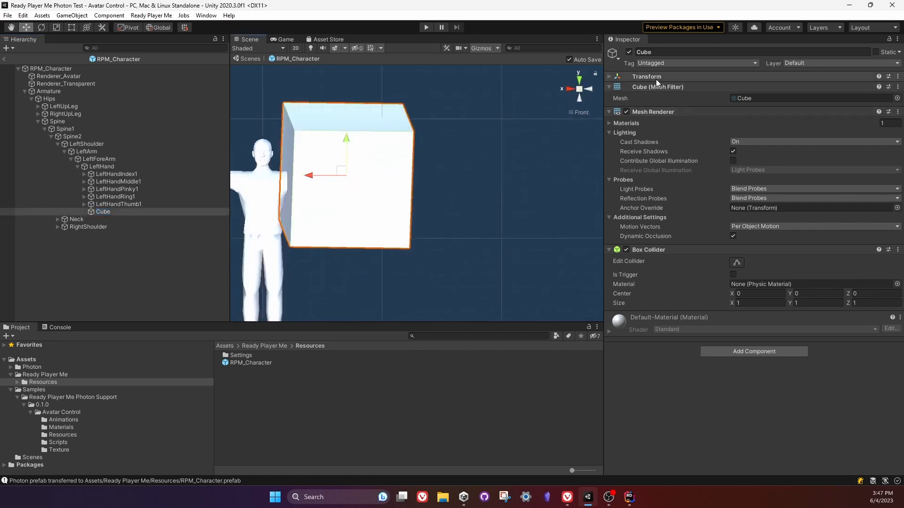
# Set the cube's transform scale to 0.1 on the X, Y and Z axes.
pyautogui.click(637, 76)
pyautogui.click(750, 107)
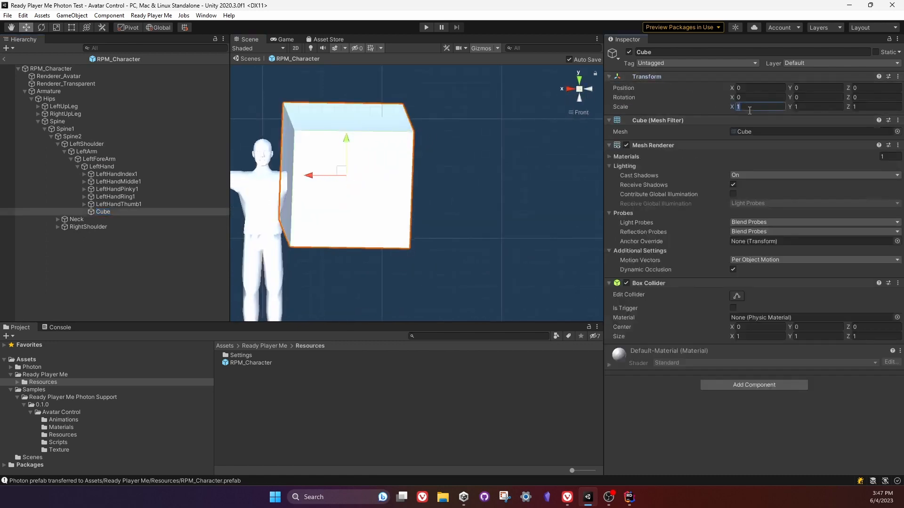
pyautogui.write('.1')
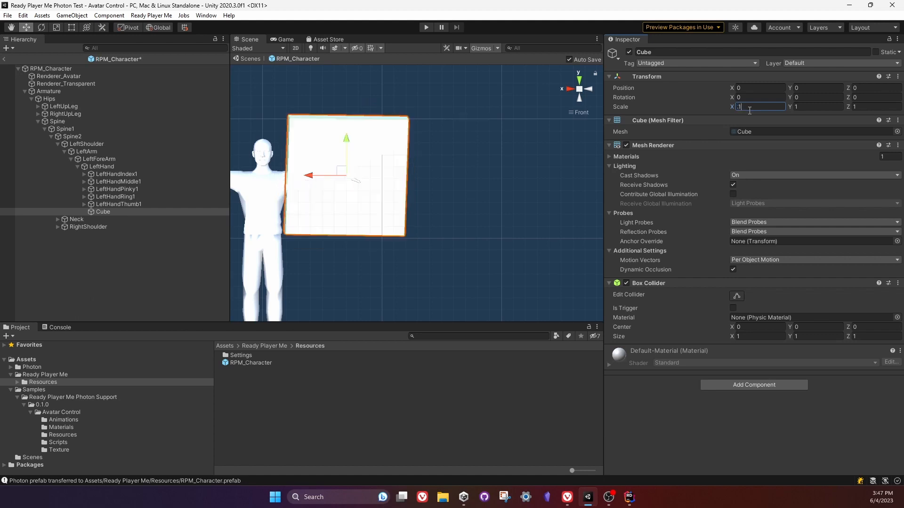
pyautogui.press('Tab')
pyautogui.write('.1')
pyautogui.press('Tab')
pyautogui.write('.1')
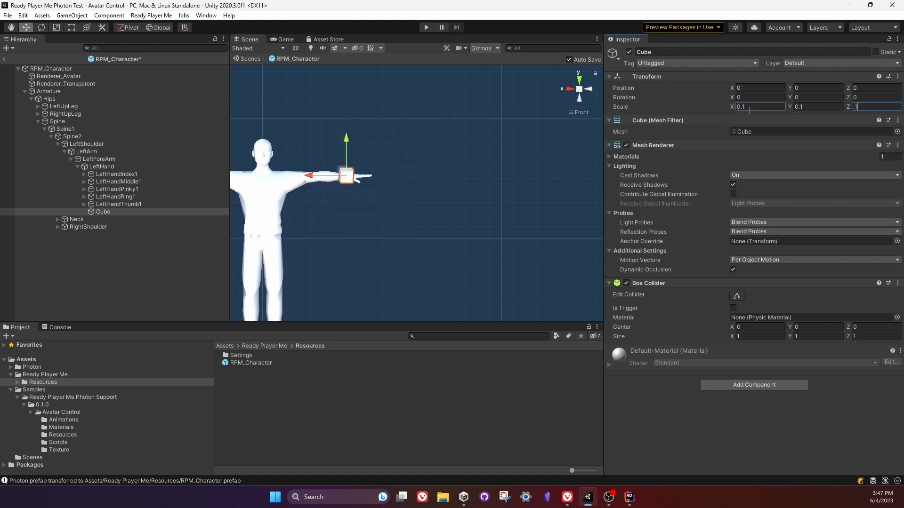
pyautogui.moveTo(464, 153); pyautogui.dragTo(287, 240, button='right')
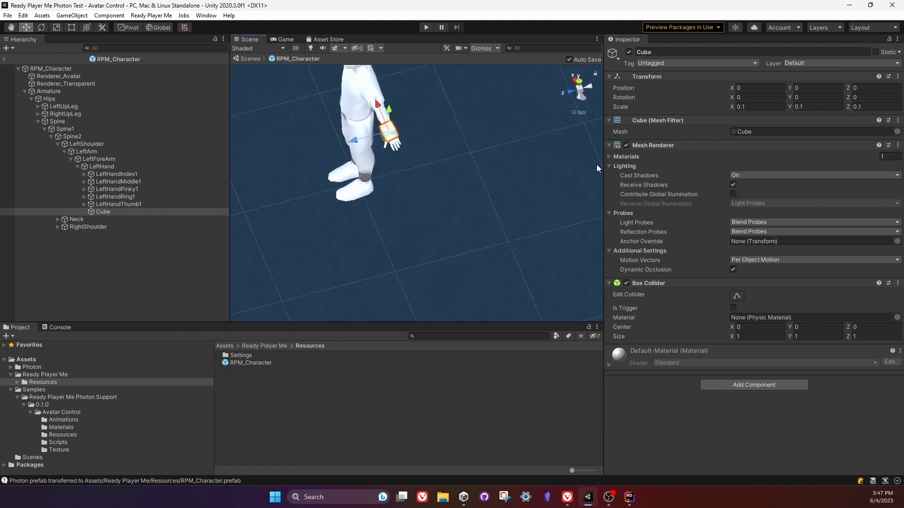
pyautogui.click(869, 108)
pyautogui.write('01')
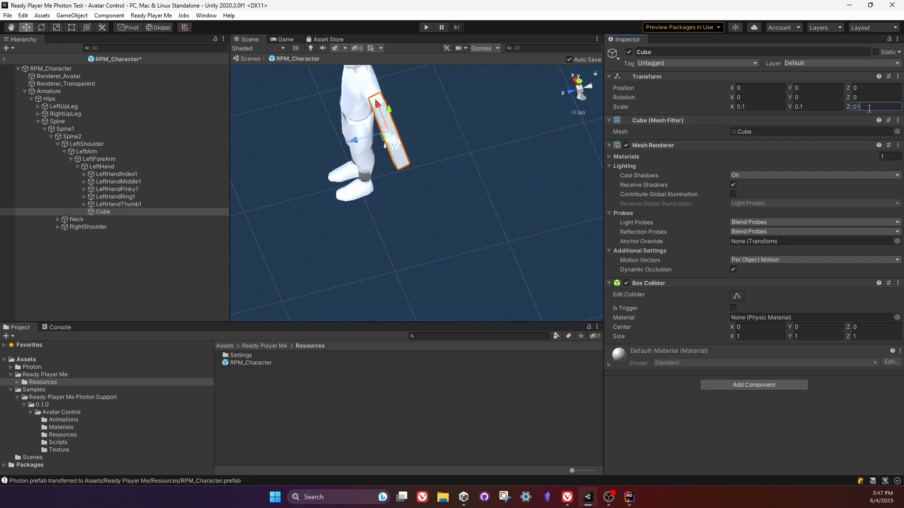
pyautogui.write('.')
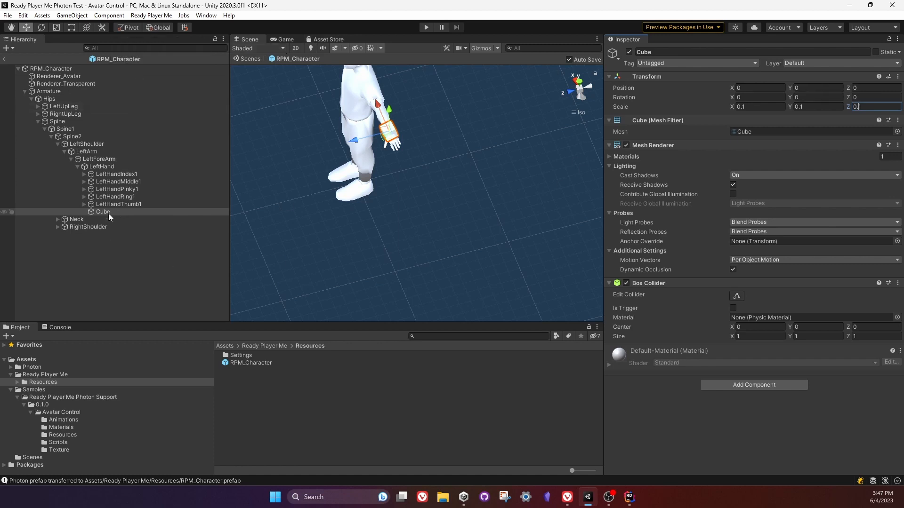
# Stretch the cube along its X axis with the Scale tool to an X scale of about 1.44.
pyautogui.moveTo(412, 99); pyautogui.dragTo(431, 258, button='middle')
pyautogui.keyDown('alt'); pyautogui.moveTo(432, 262); pyautogui.dragTo(438, 184); pyautogui.keyUp('alt')
pyautogui.scroll(4, 432, 226)
pyautogui.moveTo(429, 228); pyautogui.dragTo(411, 178, button='middle')
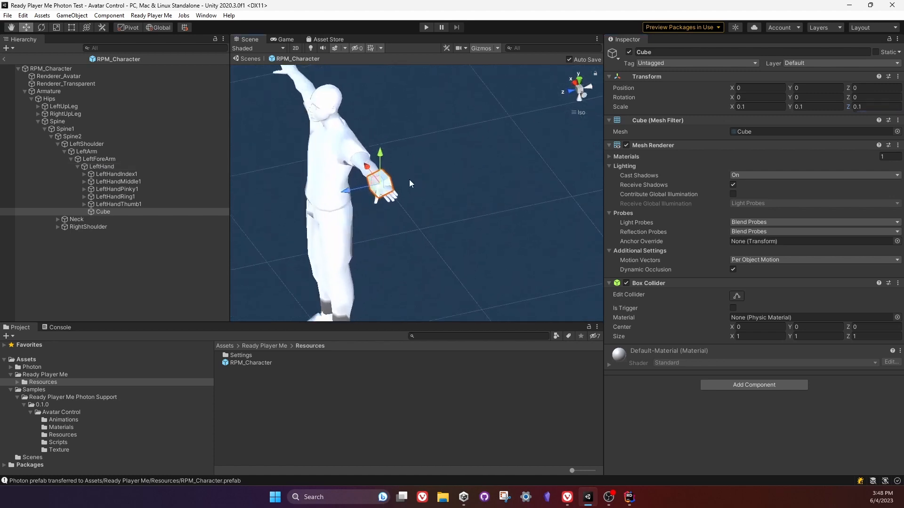
pyautogui.click(56, 27)
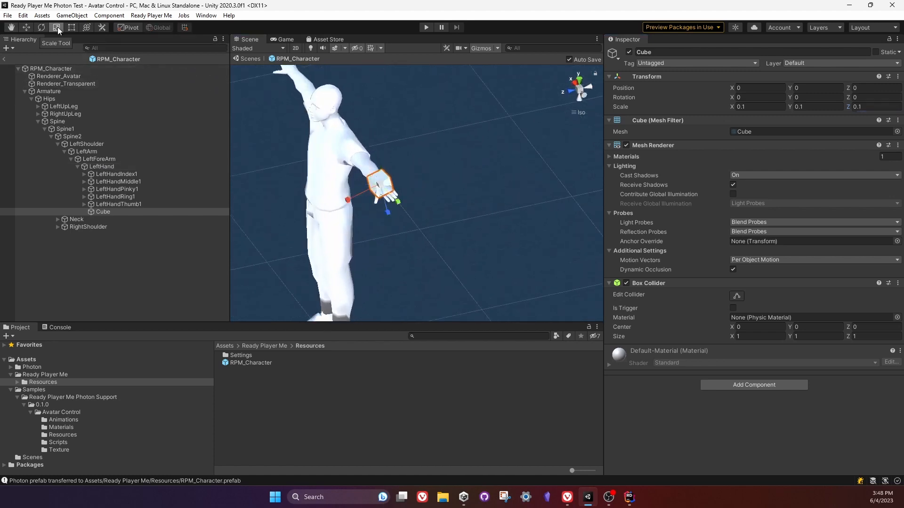
pyautogui.moveTo(347, 199); pyautogui.dragTo(767, 326)
# Set the cube's Y and Z scale to 0.02 to thin it into a stick.
pyautogui.click(807, 107)
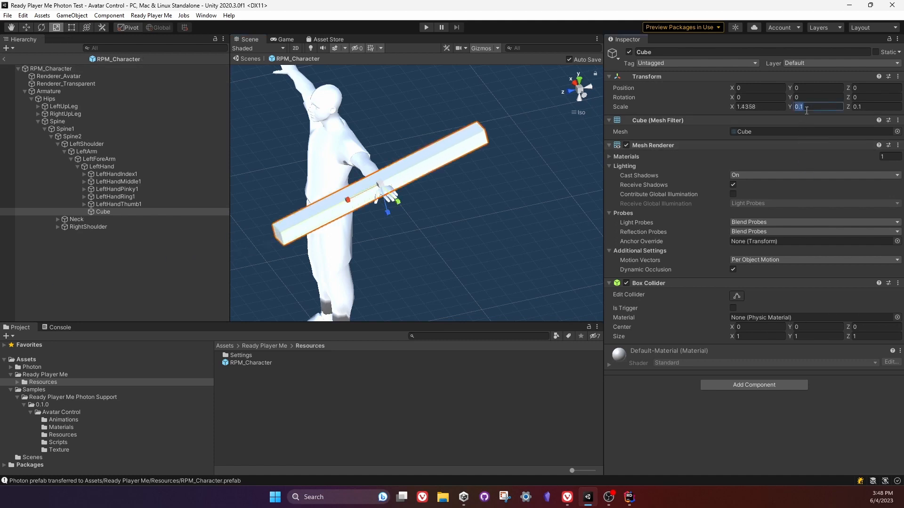
pyautogui.click(807, 109)
pyautogui.press('BackSpace')
pyautogui.write('02')
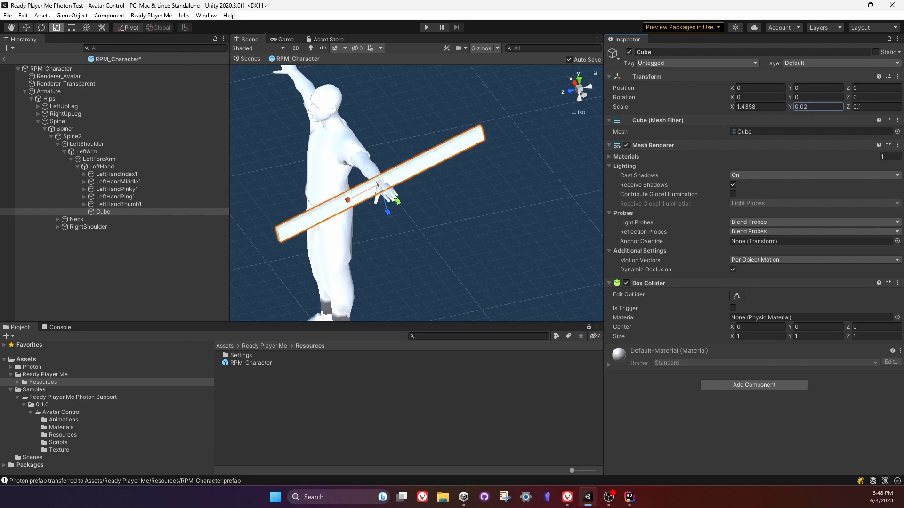
pyautogui.press('Tab')
pyautogui.press('Right')
pyautogui.press('BackSpace')
pyautogui.write('2')
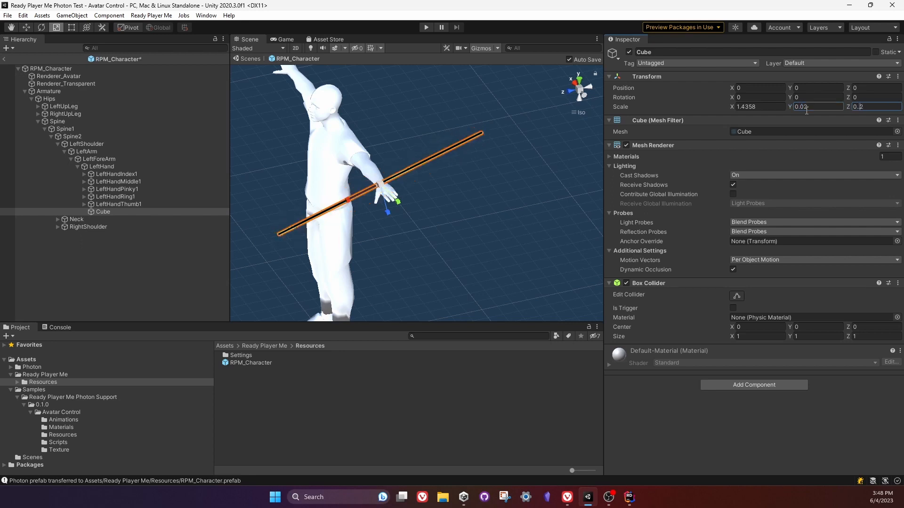
pyautogui.press('BackSpace')
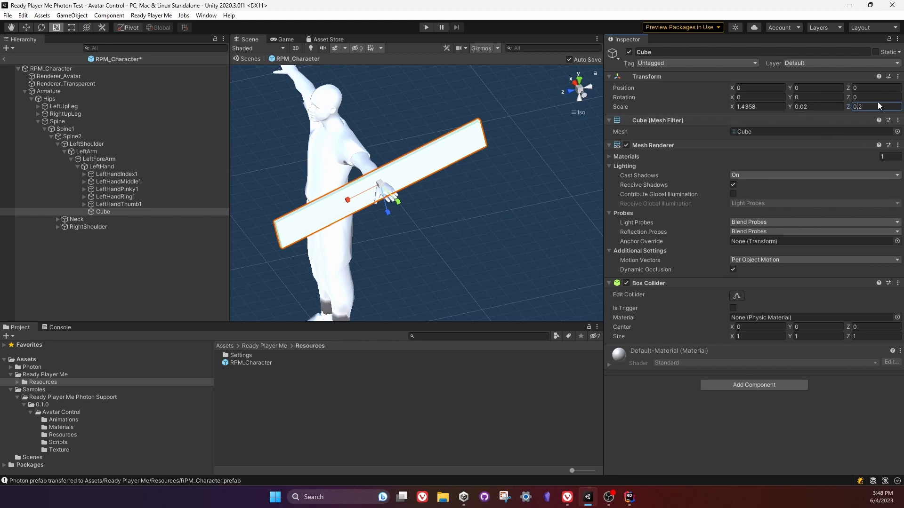
pyautogui.write('0')
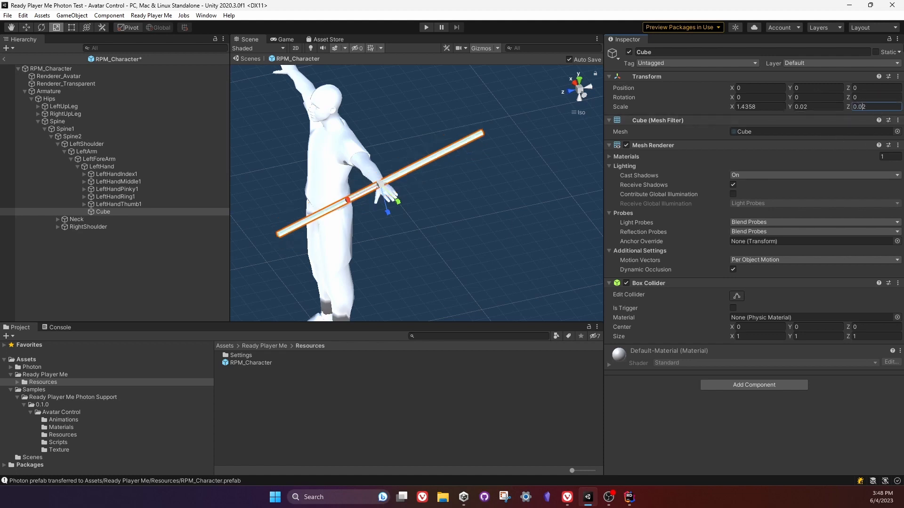
# Move the stick from the wrist onto the left palm, to a position of about X 0.017, Y 0.103, Z 0.033.
pyautogui.click(571, 91)
pyautogui.scroll(10, 451, 203)
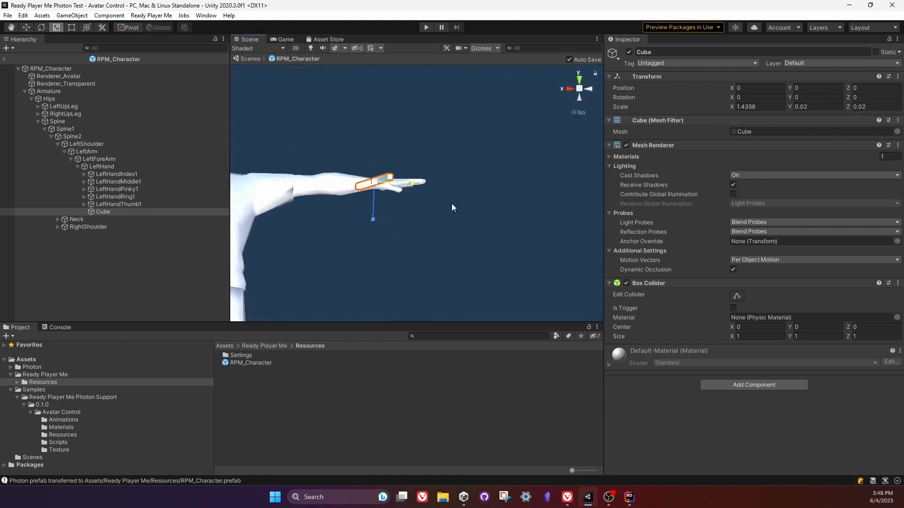
pyautogui.click(31, 29)
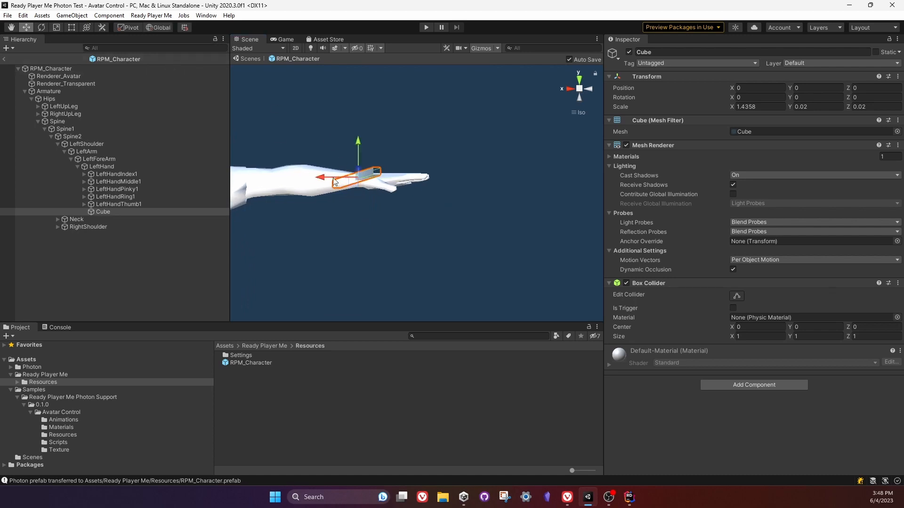
pyautogui.moveTo(323, 177); pyautogui.dragTo(375, 179)
pyautogui.moveTo(431, 146); pyautogui.dragTo(386, 198, button='right')
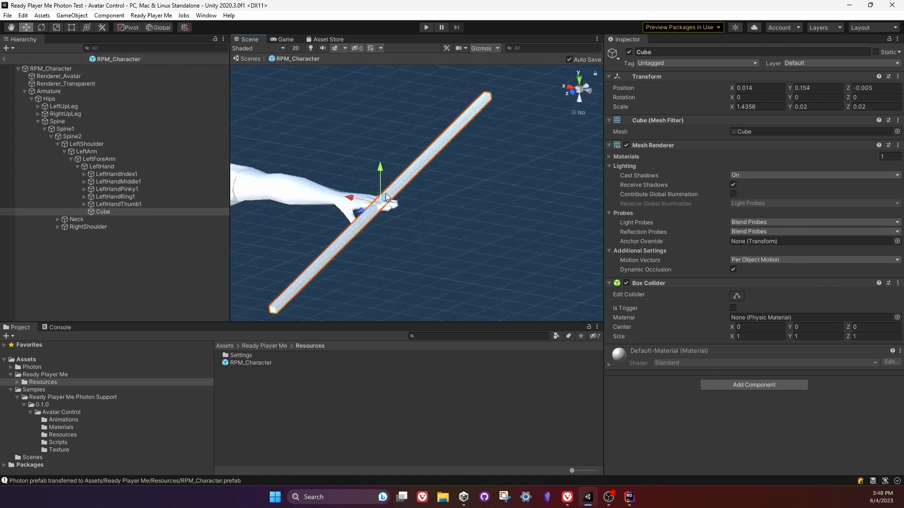
pyautogui.moveTo(380, 169); pyautogui.dragTo(381, 180)
pyautogui.click(580, 80)
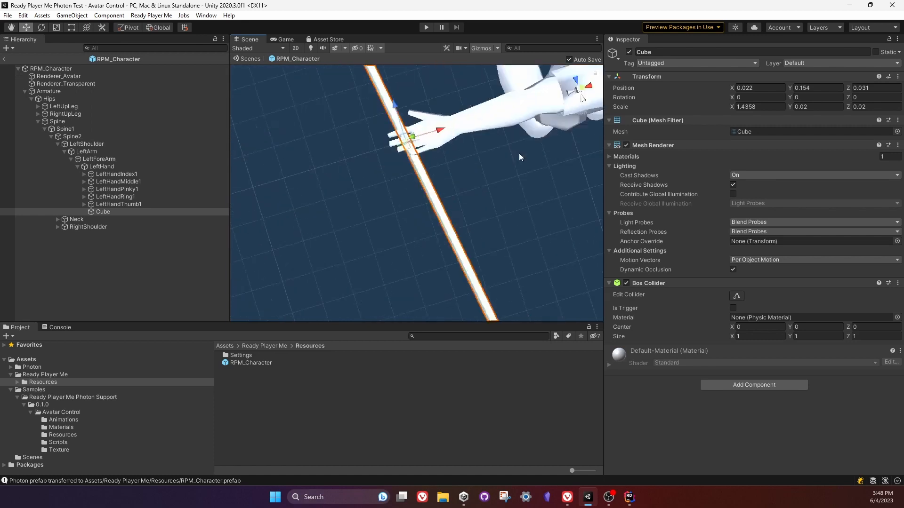
pyautogui.moveTo(462, 146); pyautogui.dragTo(477, 146)
pyautogui.scroll(-10, 464, 166)
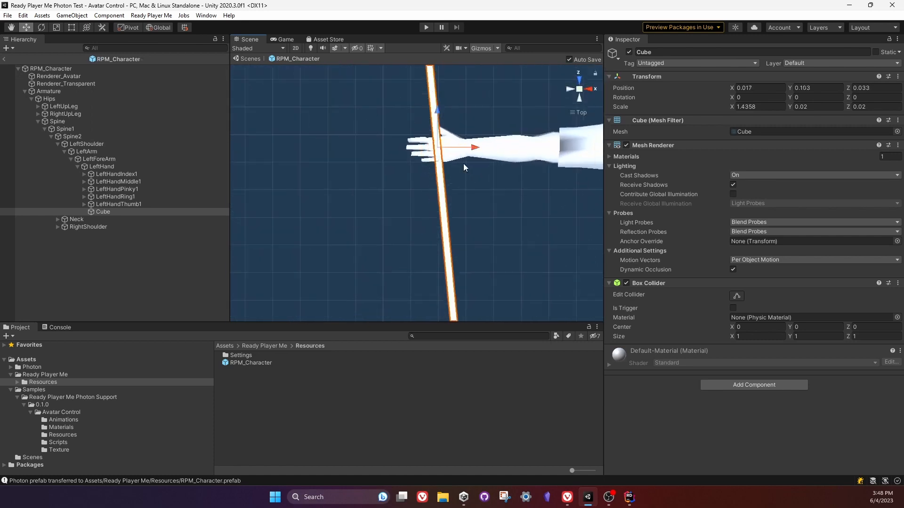
# Slide the stick forward through the left hand and align it with the palm, at about X 0.303, Y 0.113, Z 0.018.
pyautogui.moveTo(494, 225); pyautogui.dragTo(421, 258, button='middle')
pyautogui.scroll(-5, 416, 255)
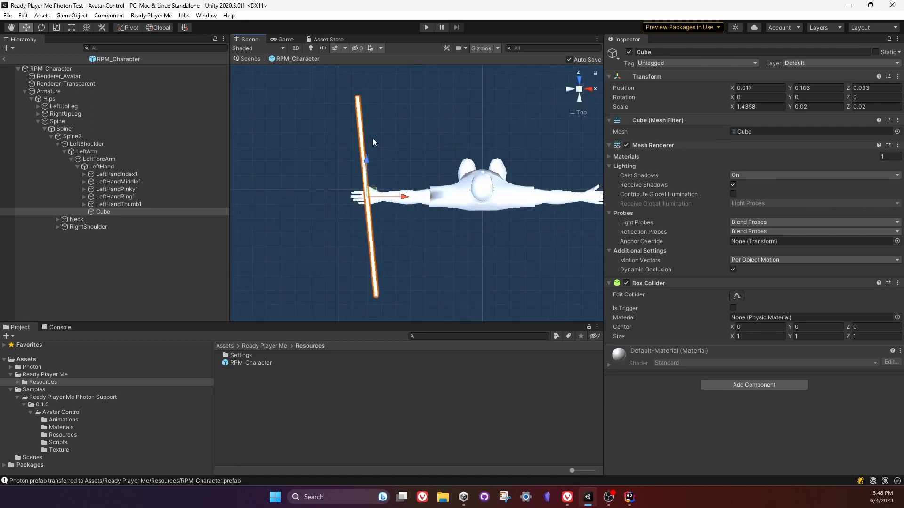
pyautogui.moveTo(367, 162); pyautogui.dragTo(366, 121)
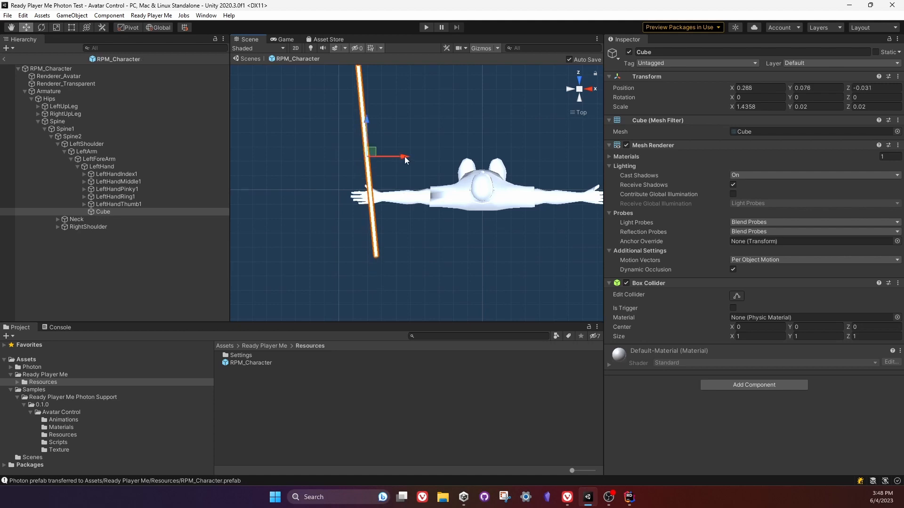
pyautogui.moveTo(405, 157); pyautogui.dragTo(399, 157)
pyautogui.moveTo(358, 237); pyautogui.dragTo(659, 5, button='right')
pyautogui.scroll(4, 475, 274)
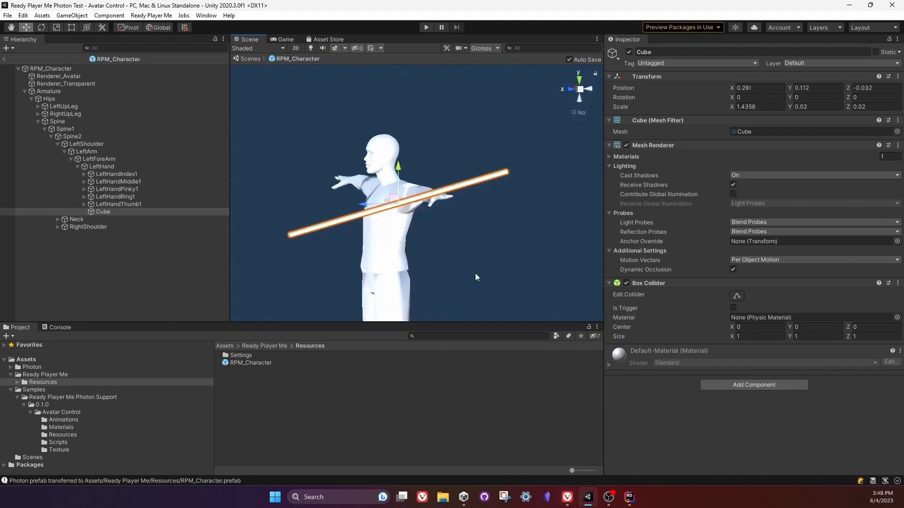
pyautogui.scroll(4, 475, 273)
pyautogui.moveTo(377, 179); pyautogui.dragTo(385, 198)
pyautogui.moveTo(503, 266); pyautogui.dragTo(490, 234, button='right')
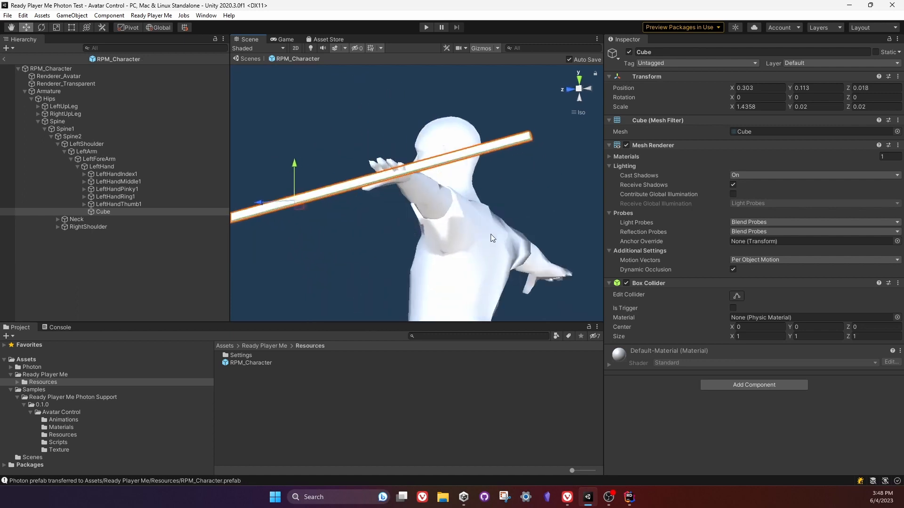
# Deselect the stick, check it on the whole character from the front, collapse the Spine hierarchy and exit prefab editing.
pyautogui.click(496, 211)
pyautogui.scroll(-5, 497, 211)
pyautogui.click(572, 90)
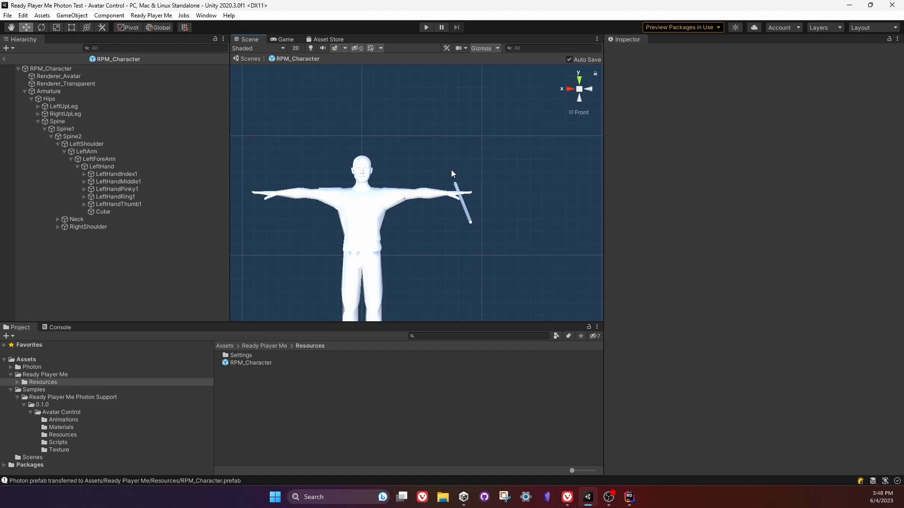
pyautogui.scroll(-3, 380, 171)
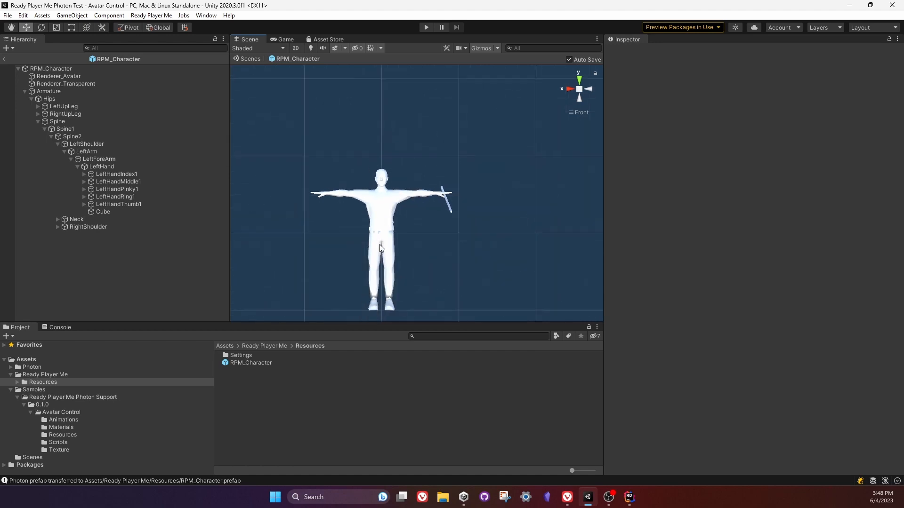
pyautogui.moveTo(381, 248); pyautogui.dragTo(397, 223, button='middle')
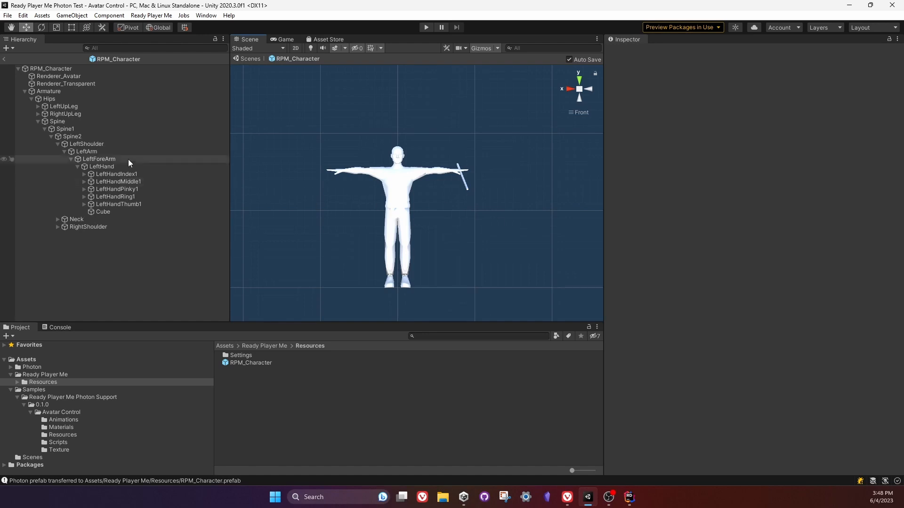
pyautogui.click(37, 121)
pyautogui.moveTo(487, 216)
pyautogui.keyDown('alt'); pyautogui.mouseDown()
pyautogui.moveTo(487, 201)
pyautogui.moveTo(268, 228)
pyautogui.moveTo(525, 278)
pyautogui.moveTo(480, 202)
pyautogui.mouseUp(); pyautogui.keyUp('alt')
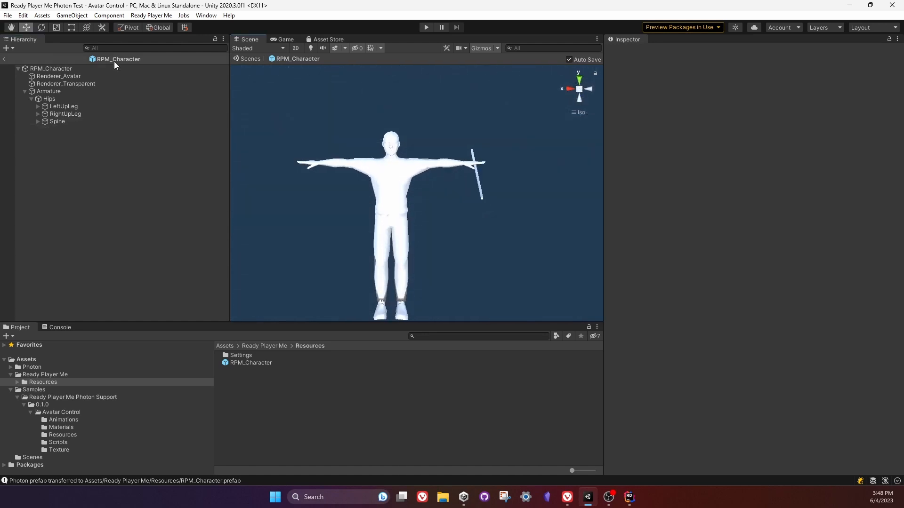
pyautogui.click(4, 58)
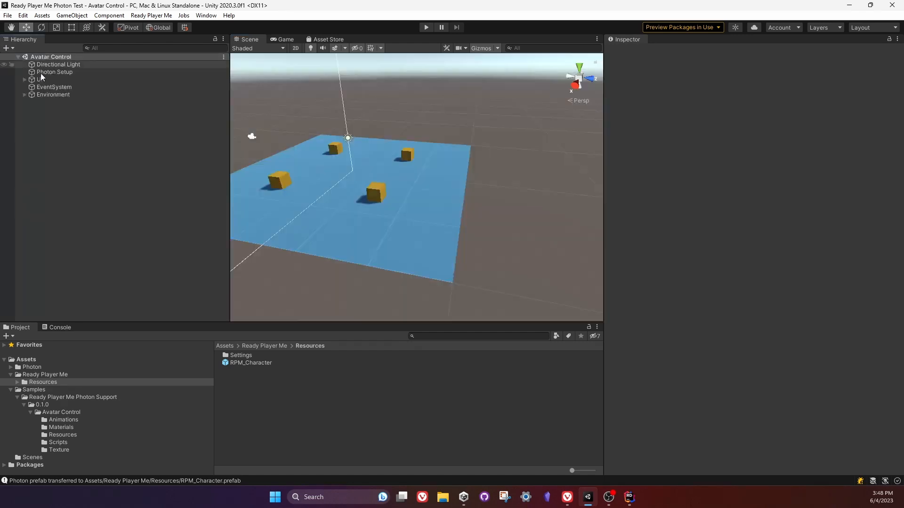
# Run the Avatar Control scene and enter "RPM_Character" as the avatar URL.
pyautogui.click(427, 27)
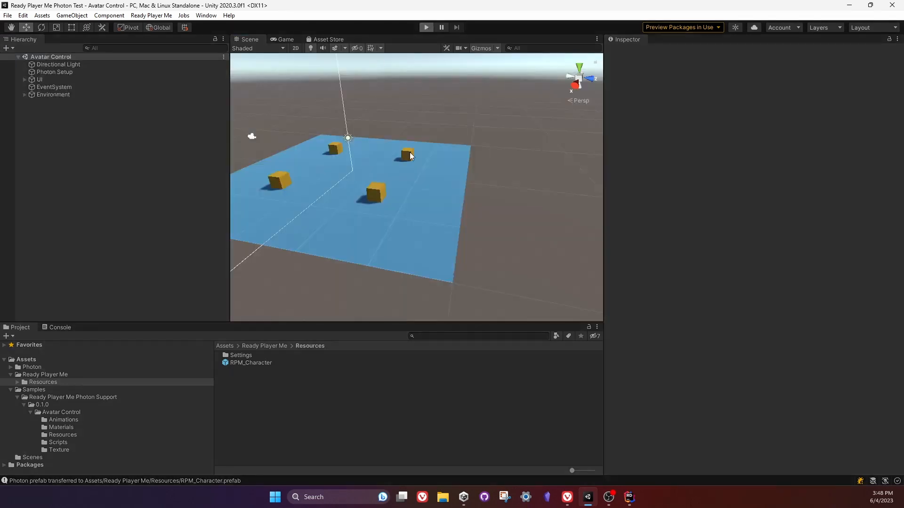
pyautogui.click(380, 142)
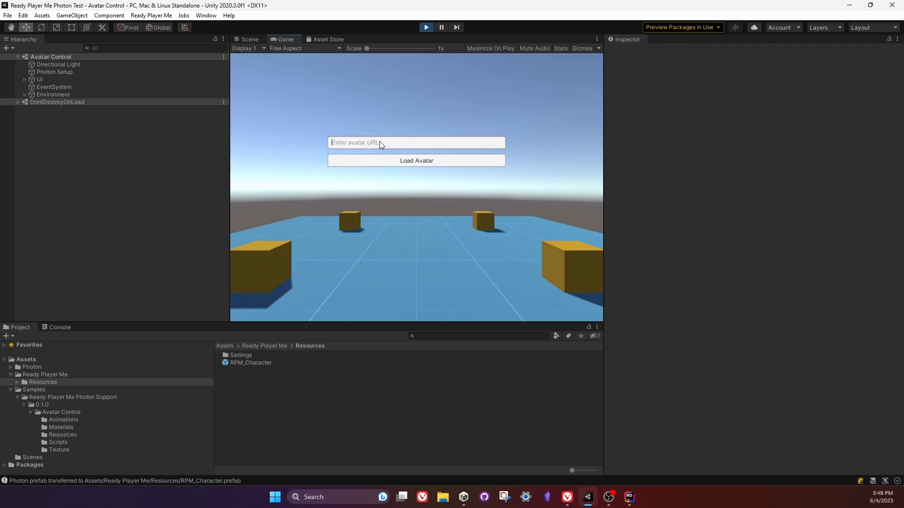
pyautogui.write('RPM_Character')
# Switch to the Ready Player Me avatars page in the browser and copy the .glb URL of the blonde dev-sdk avatar.
pyautogui.click(567, 497)
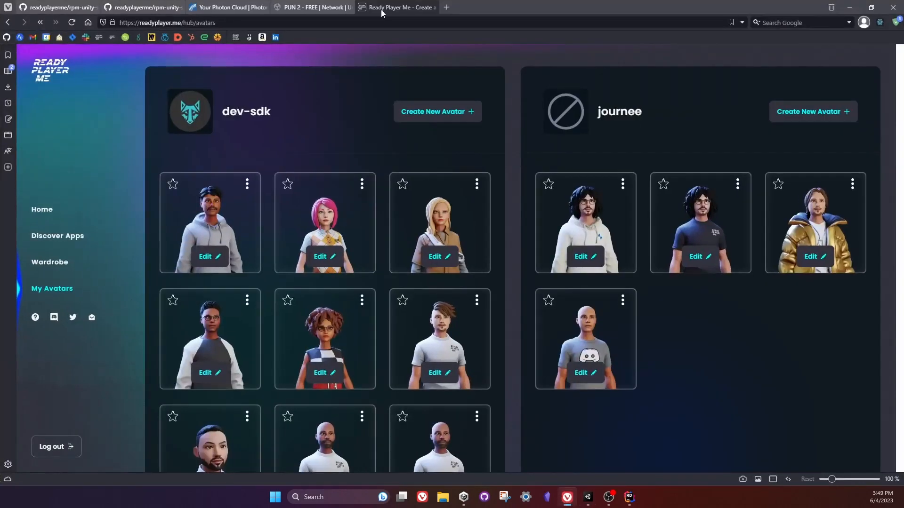
pyautogui.click(477, 185)
pyautogui.click(477, 249)
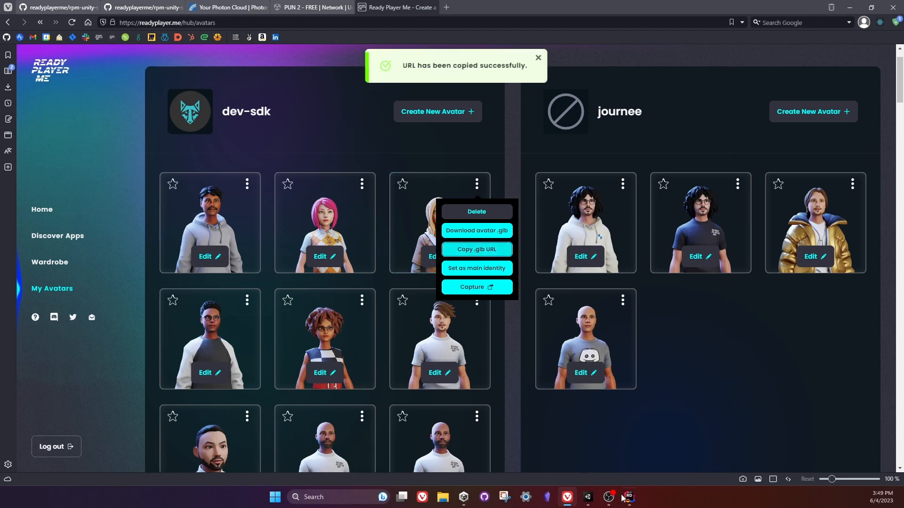
# Return to Unity, replace the avatar URL with the copied .glb link, load the avatar and show it in the Scene view.
pyautogui.click(588, 498)
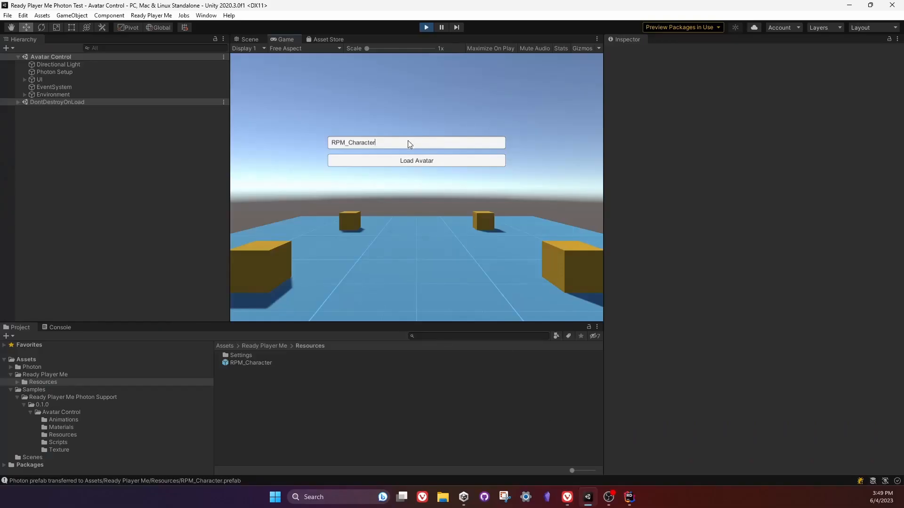
pyautogui.hotkey('ctrl', 'a')
pyautogui.write('https://models.readyplayer.me/62ea696c8a6d28ec1349ae34.glb')
pyautogui.click(409, 162)
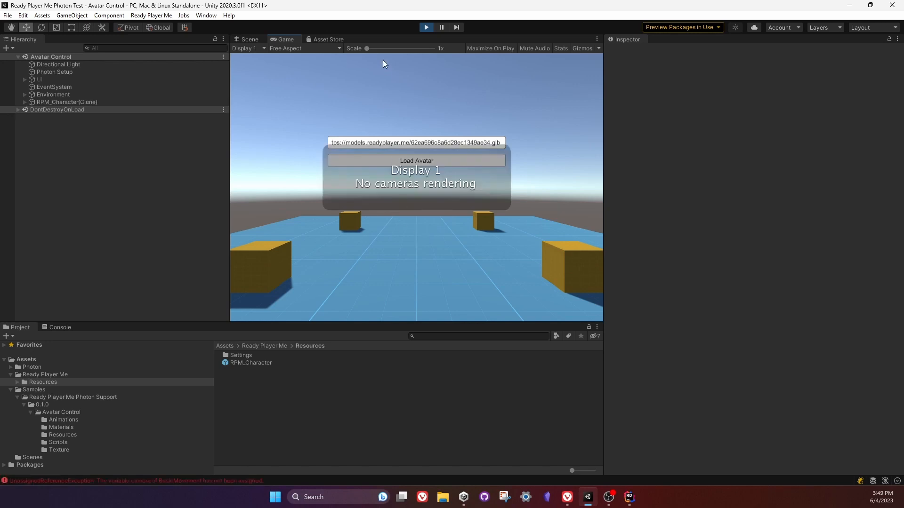
pyautogui.click(249, 40)
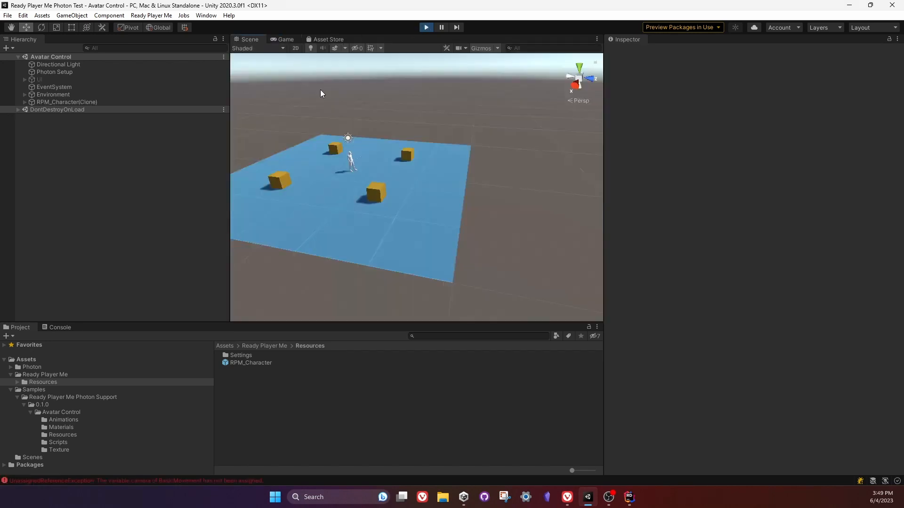
# Examine the loaded blonde avatar and the stick in its hand from close up in the Scene view.
pyautogui.moveTo(413, 171); pyautogui.dragTo(80, 179, button='right')
pyautogui.press('w')
pyautogui.press('d')
pyautogui.press('w')
pyautogui.press('d')
pyautogui.press('s')
pyautogui.press('a')
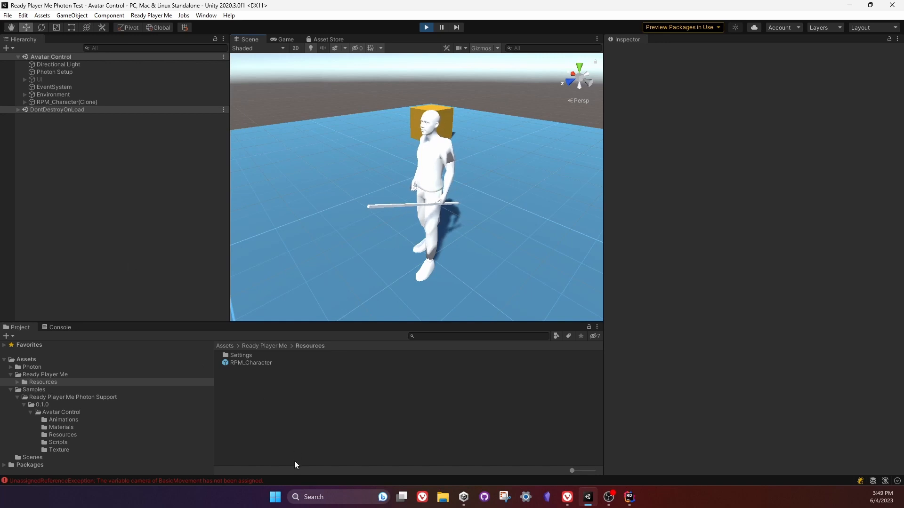
pyautogui.press('d')
pyautogui.moveTo(423, 215); pyautogui.dragTo(355, 76, button='right')
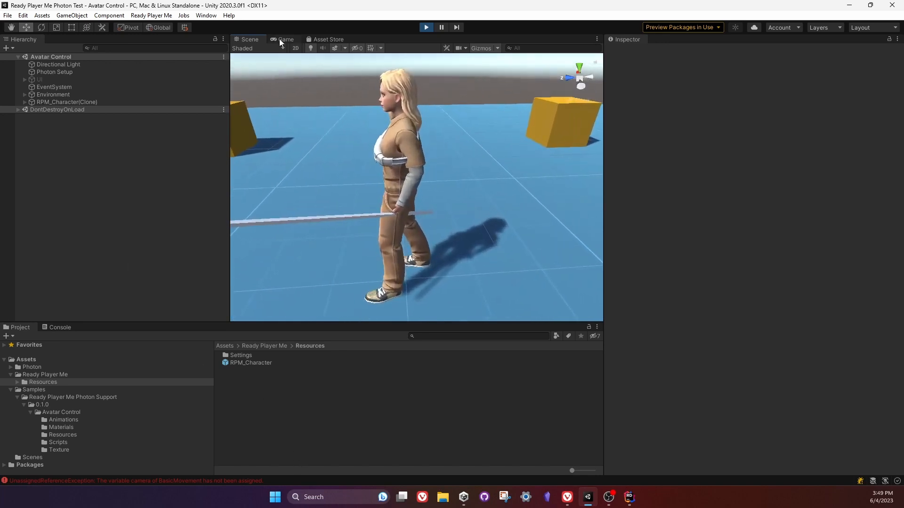
# Dock the Game view beside the Scene view and enable Basic Movement (Script) on RPM_Character(Clone).
pyautogui.moveTo(278, 39); pyautogui.dragTo(656, 155)
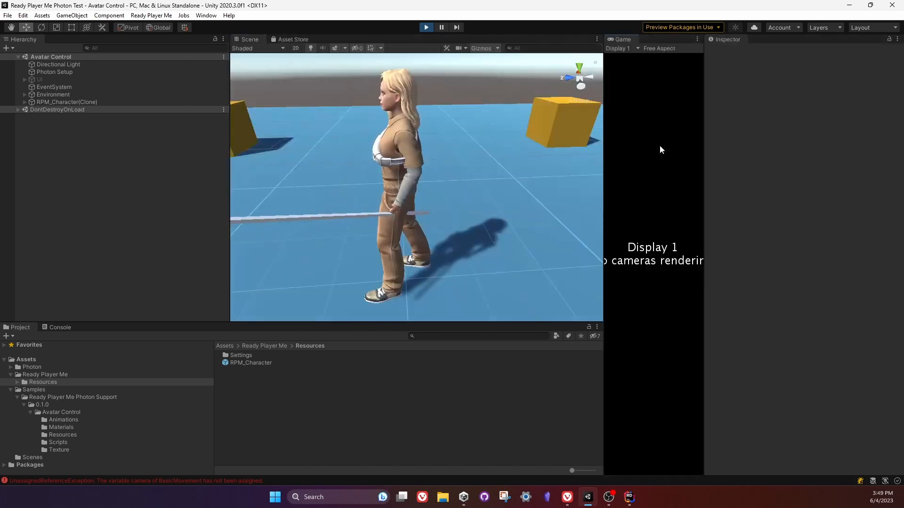
pyautogui.click(57, 102)
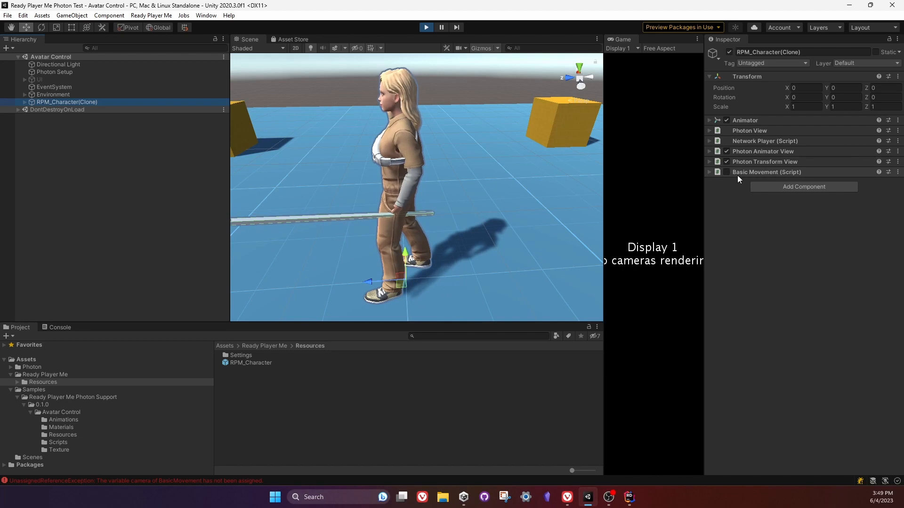
pyautogui.click(659, 222)
# Walk the avatar around the blue floor in several directions to check that the stick follows its hand.
pyautogui.press('d')
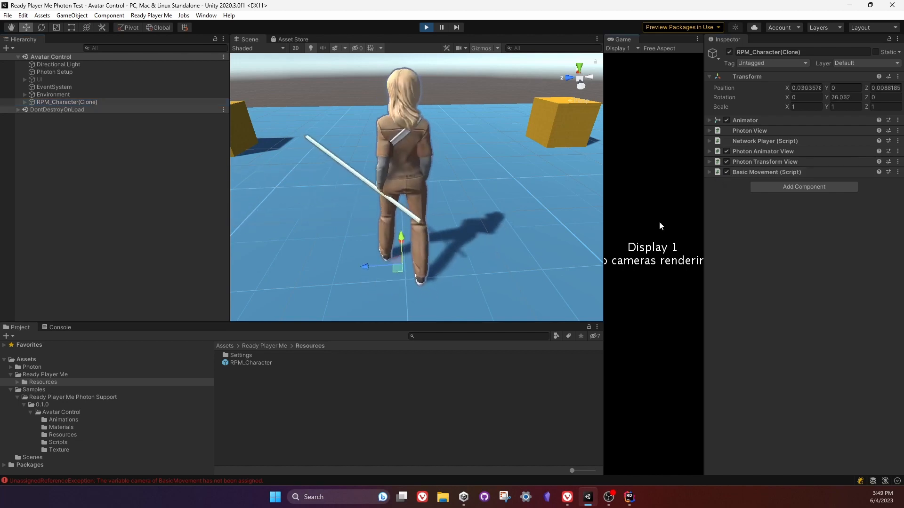
pyautogui.press('a')
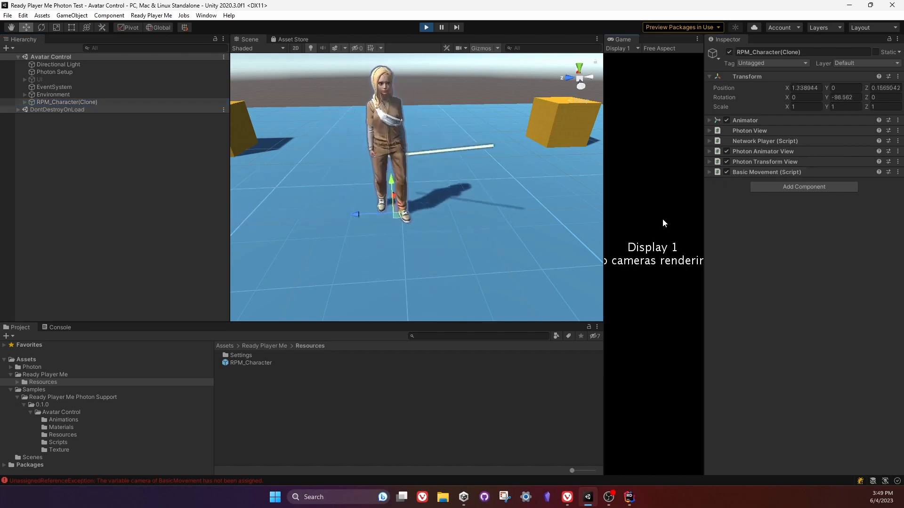
pyautogui.press('s')
pyautogui.press('d')
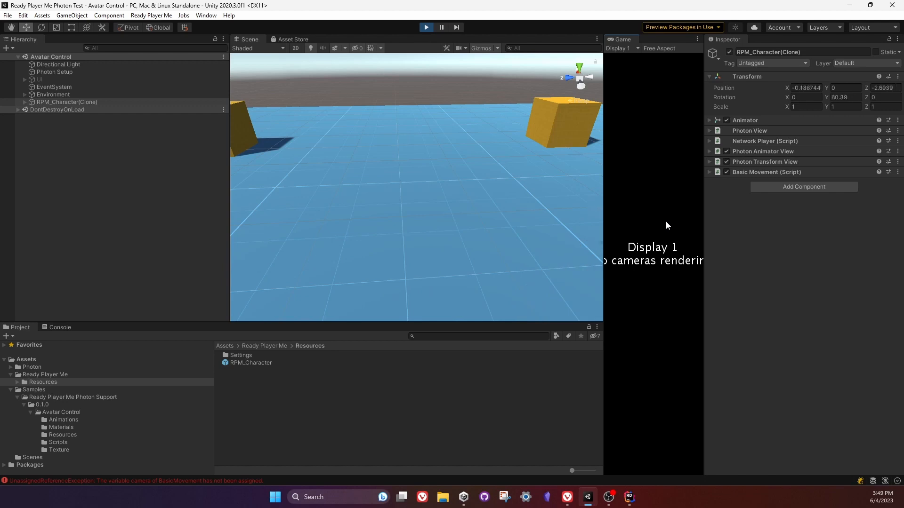
pyautogui.press('w')
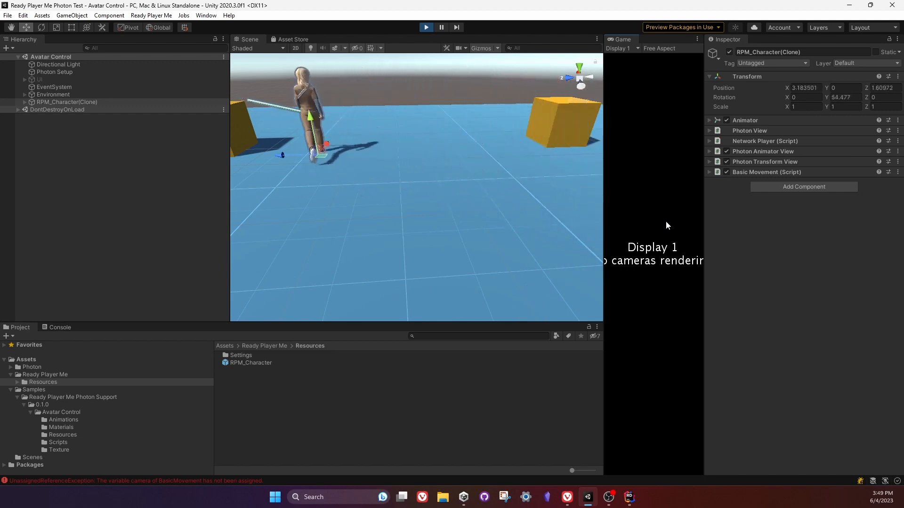
pyautogui.press('s')
pyautogui.press('a')
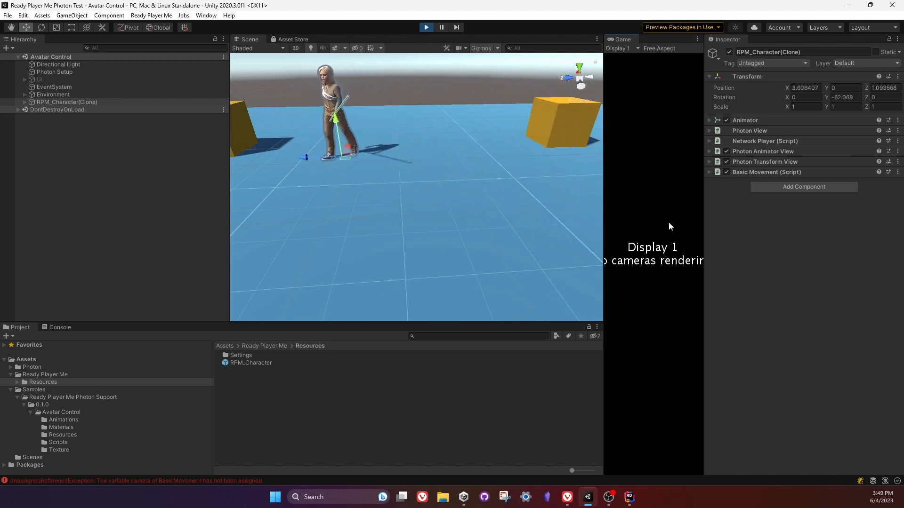
pyautogui.press('s')
pyautogui.press('w')
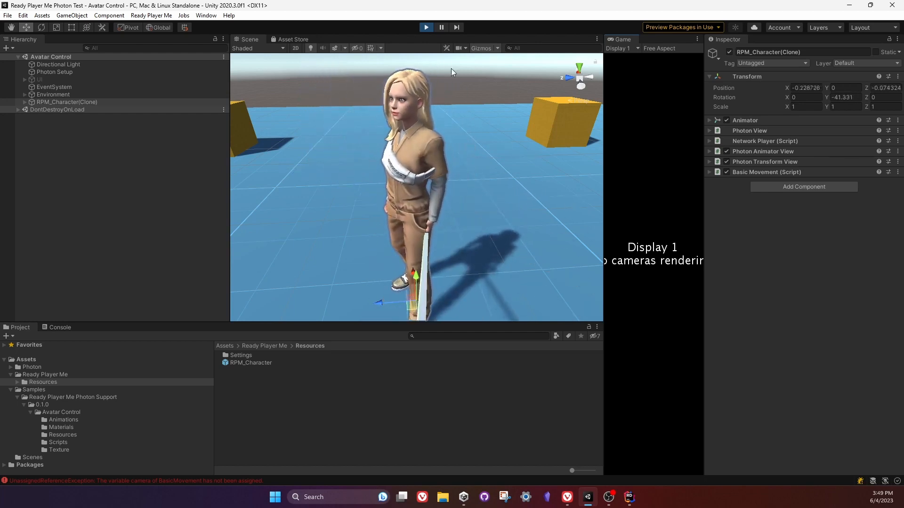
# Stop the running scene, dock the Game view back alongside the Scene view and narrow the Hierarchy.
pyautogui.click(426, 26)
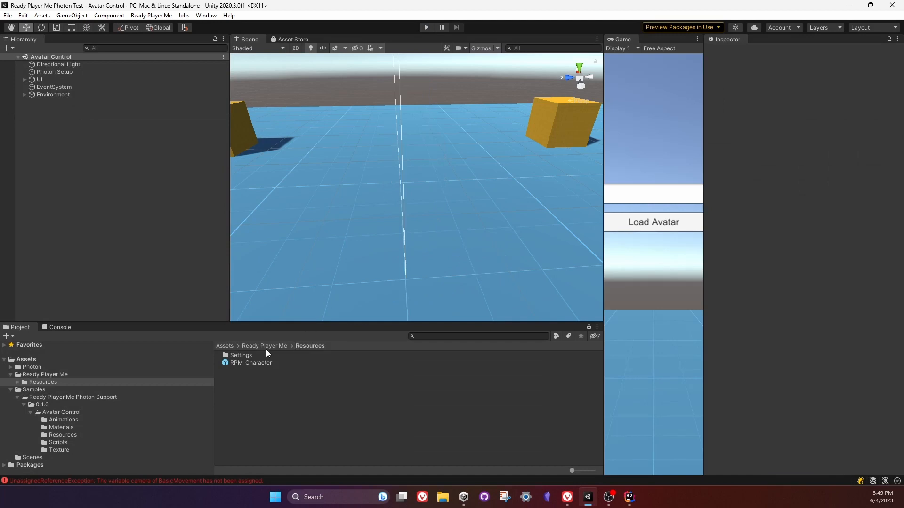
pyautogui.moveTo(636, 38); pyautogui.dragTo(353, 41)
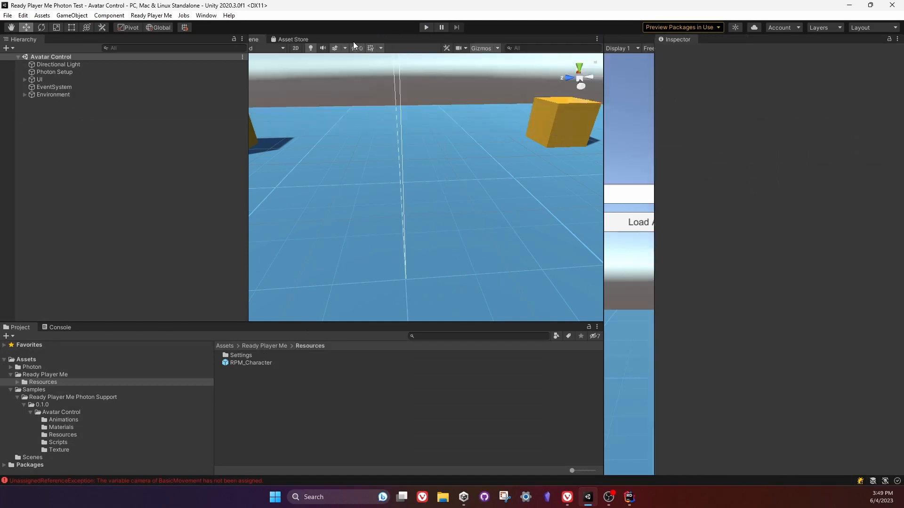
pyautogui.moveTo(248, 217); pyautogui.dragTo(193, 218)
# Open the RPM_Character prefab for editing, expand its Network Player script and locate the assigned config asset in the project.
pyautogui.click(260, 363)
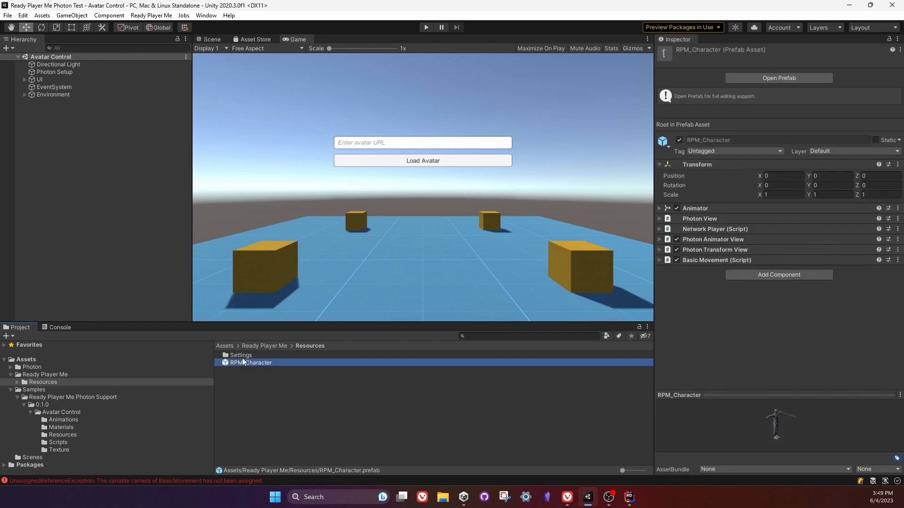
pyautogui.doubleClick(244, 362)
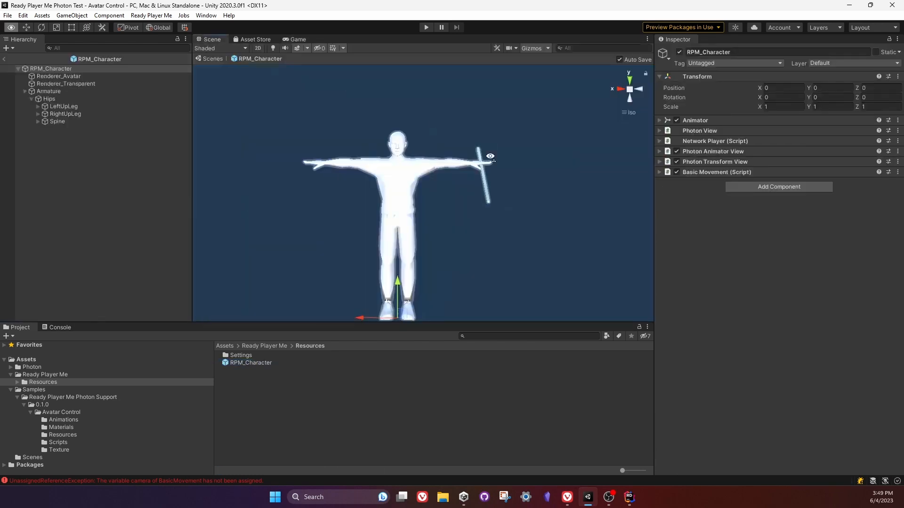
pyautogui.keyDown('alt'); pyautogui.moveTo(490, 156); pyautogui.dragTo(447, 234); pyautogui.keyUp('alt')
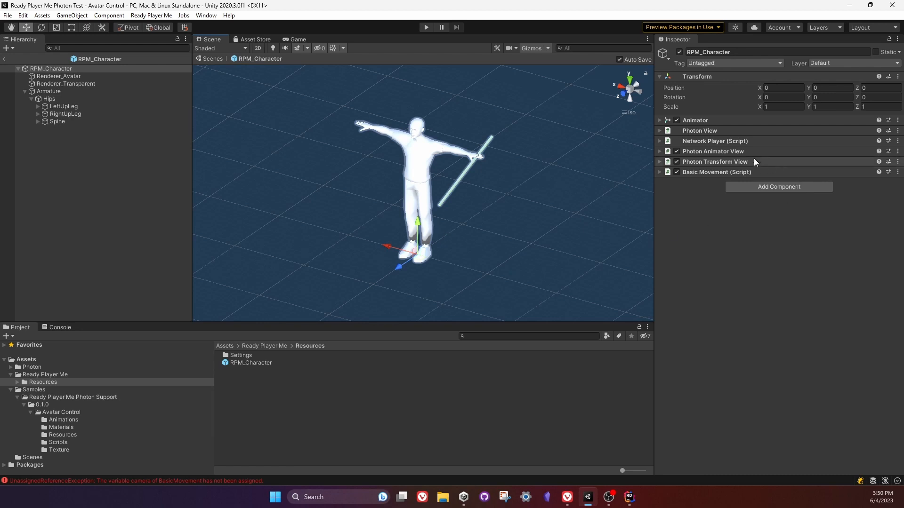
pyautogui.click(714, 142)
pyautogui.click(795, 160)
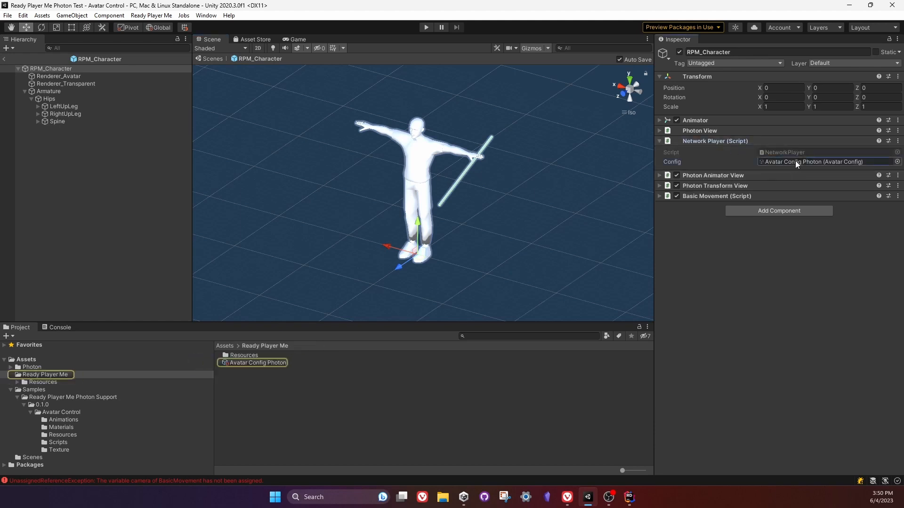
# Check the Avatar Config in the Ready Player Me settings against the Network Player's config, close the settings and show the Game view.
pyautogui.click(158, 14)
pyautogui.click(168, 36)
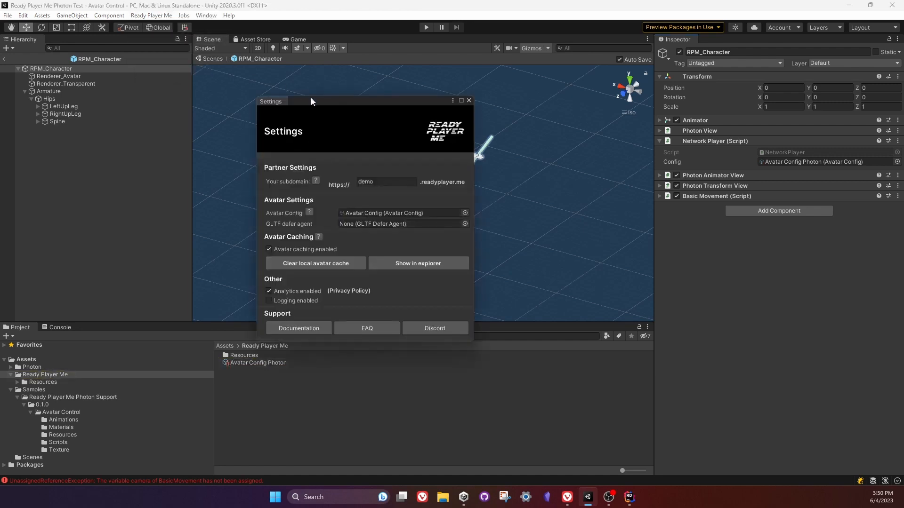
pyautogui.moveTo(312, 99); pyautogui.dragTo(335, 61)
pyautogui.click(378, 172)
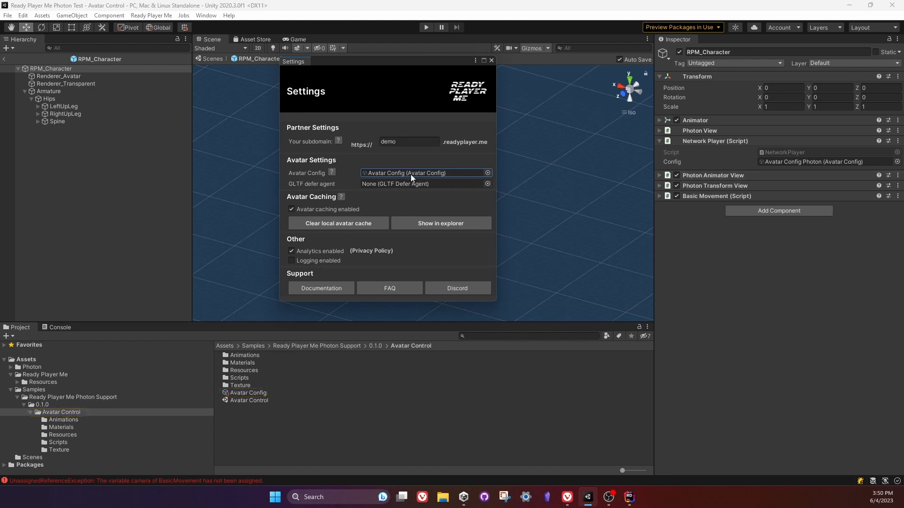
pyautogui.click(801, 162)
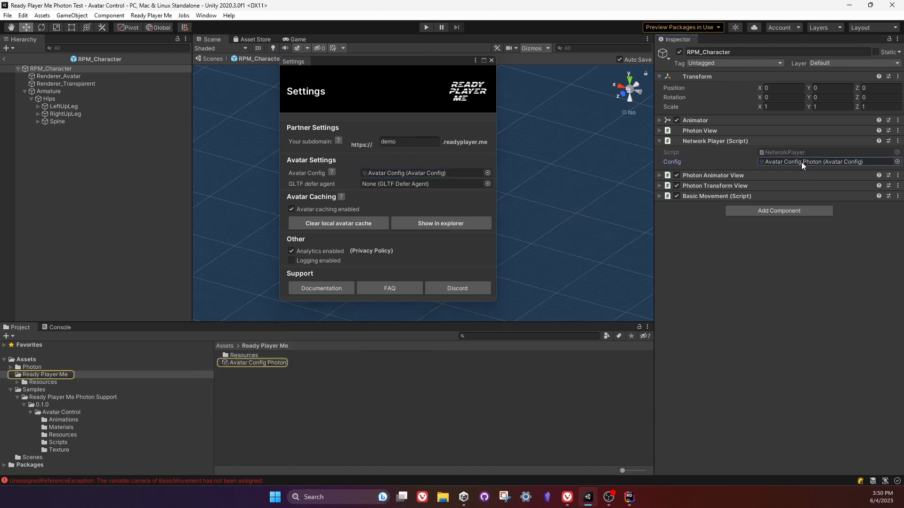
pyautogui.click(492, 60)
pyautogui.scroll(2, 378, 188)
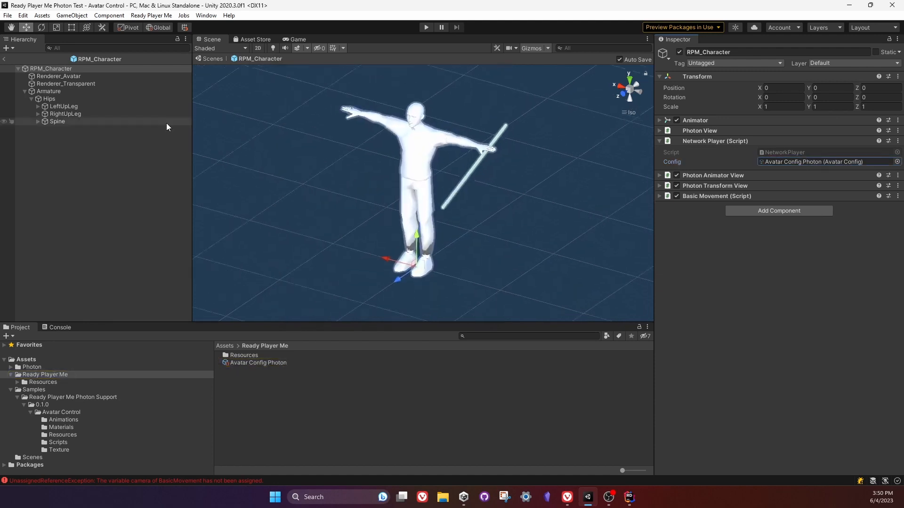
pyautogui.click(295, 39)
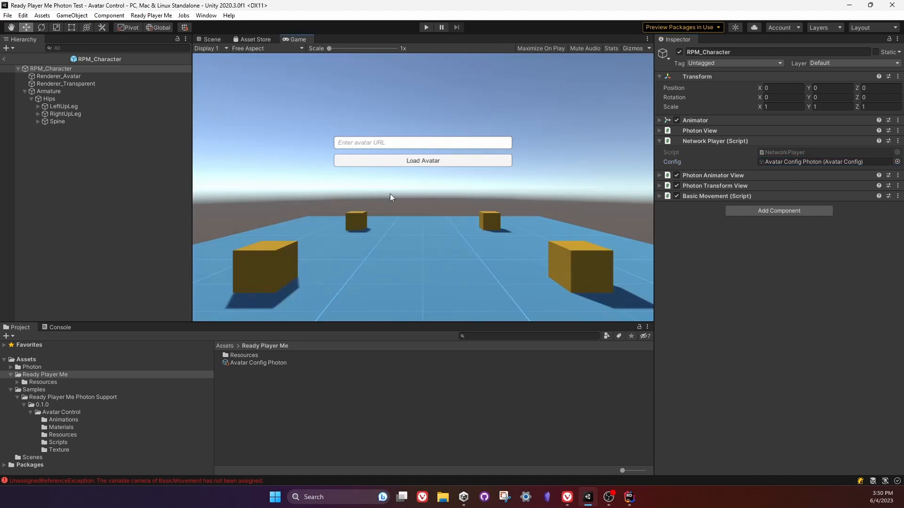
# Switch to the browser and view the rpm-unity-sdk-core and rpm-unity-sdk-photon-support repositories on GitHub.
pyautogui.click(567, 497)
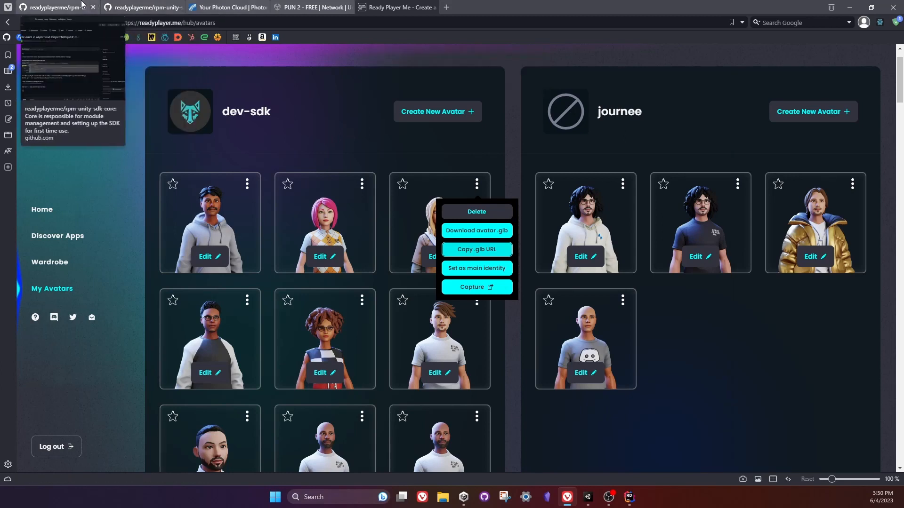
pyautogui.click(132, 5)
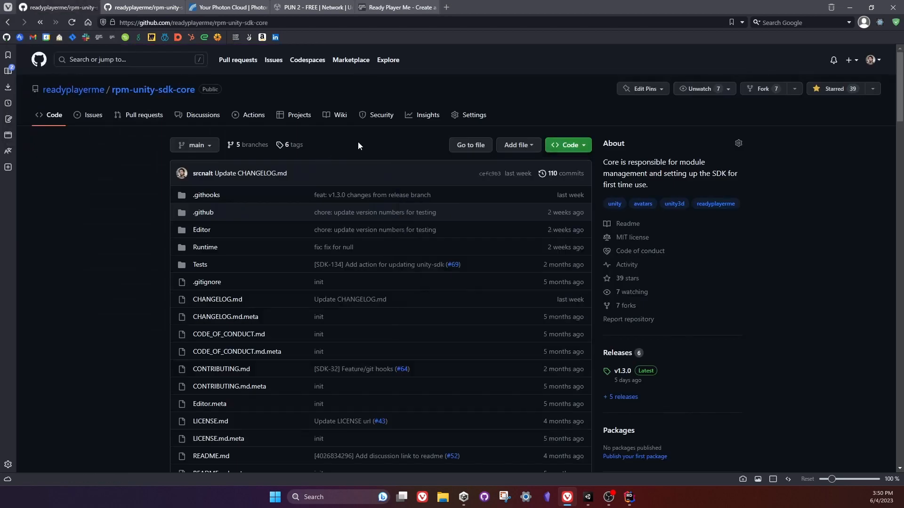
pyautogui.click(58, 7)
pyautogui.click(328, 98)
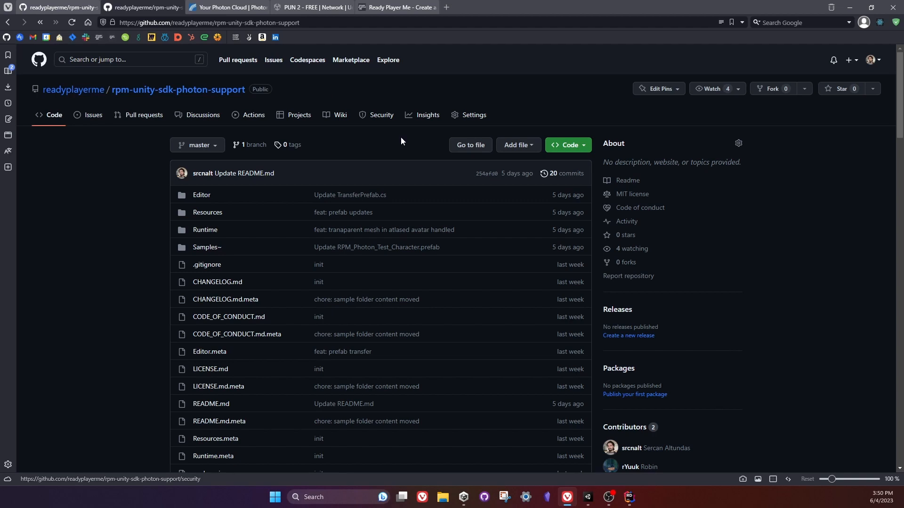
# Look through the rpm-unity-sdk-photon-support README from Requirements and Installation to Custom Use.
pyautogui.scroll(-5, 304, 123)
pyautogui.scroll(-8, 325, 162)
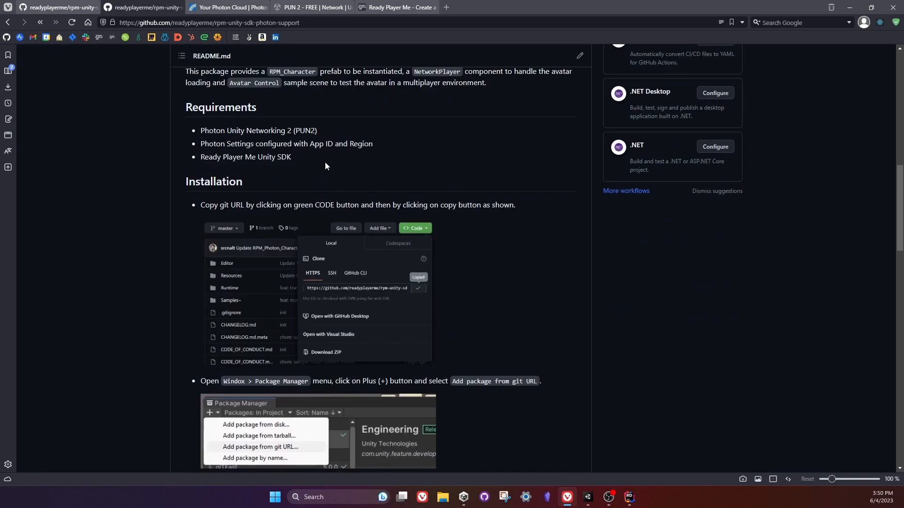
pyautogui.scroll(5, 305, 196)
pyautogui.scroll(-2, 259, 208)
pyautogui.scroll(-20, 258, 209)
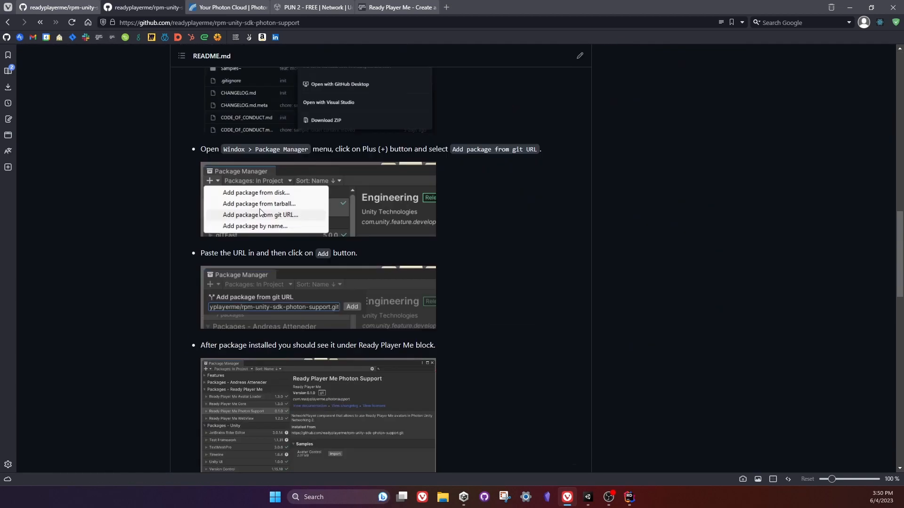
pyautogui.scroll(-5, 259, 208)
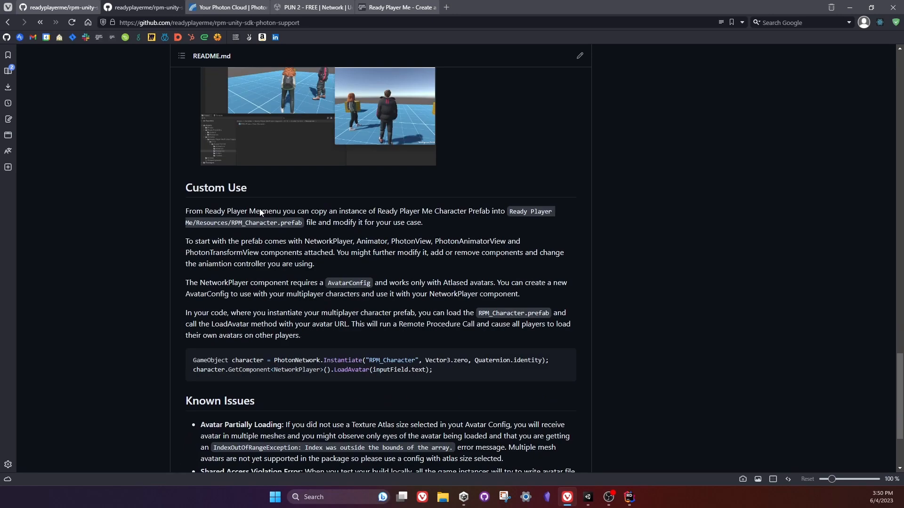
# Highlight the Avatar Partially Loading and Shared Access Violation Error entries under Known Issues, deselect them and return to the start of the page.
pyautogui.moveTo(316, 379); pyautogui.dragTo(200, 305)
pyautogui.click(296, 307)
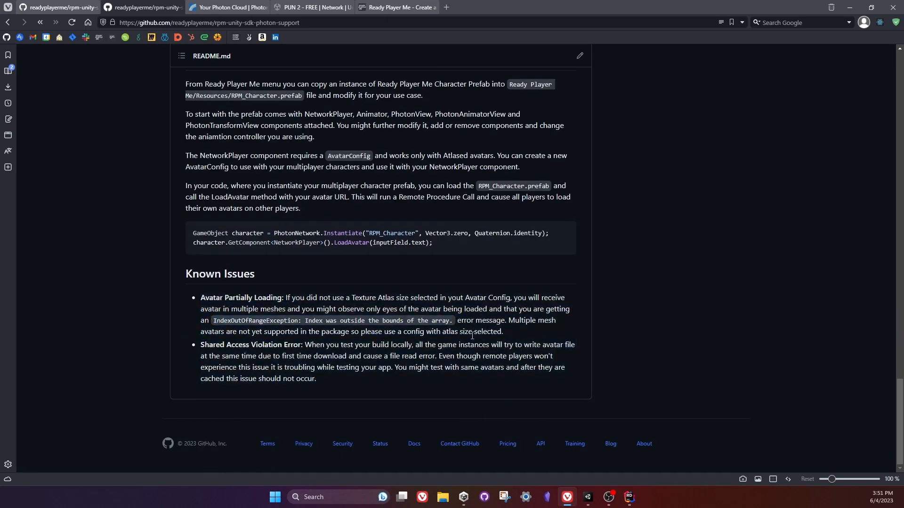
pyautogui.moveTo(510, 331); pyautogui.dragTo(210, 295)
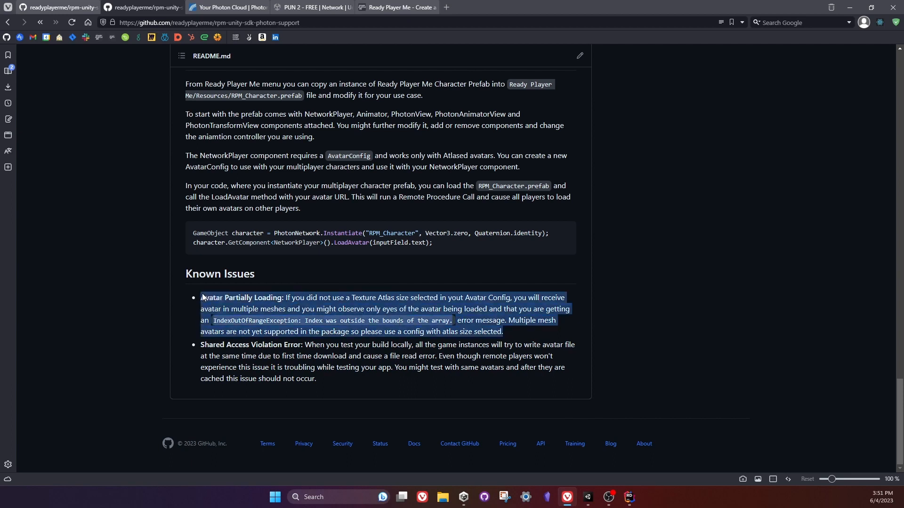
pyautogui.moveTo(316, 380); pyautogui.dragTo(200, 349)
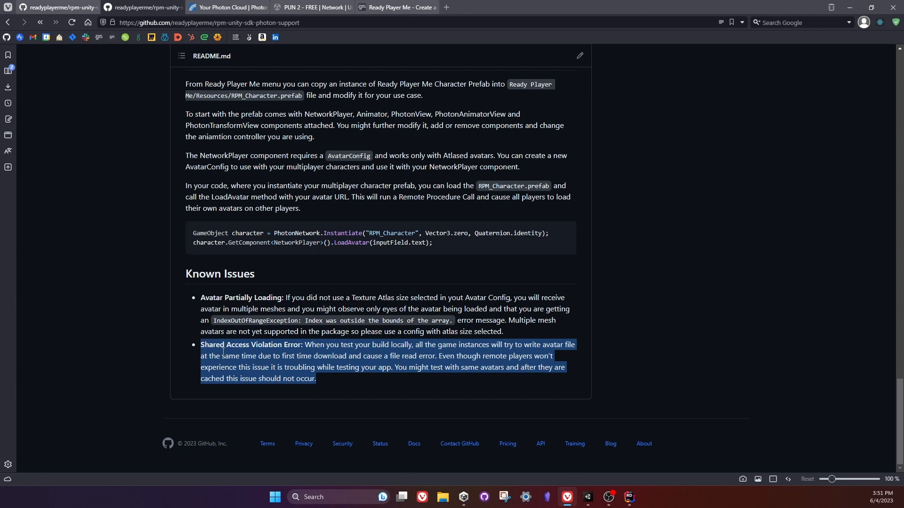
pyautogui.click(542, 298)
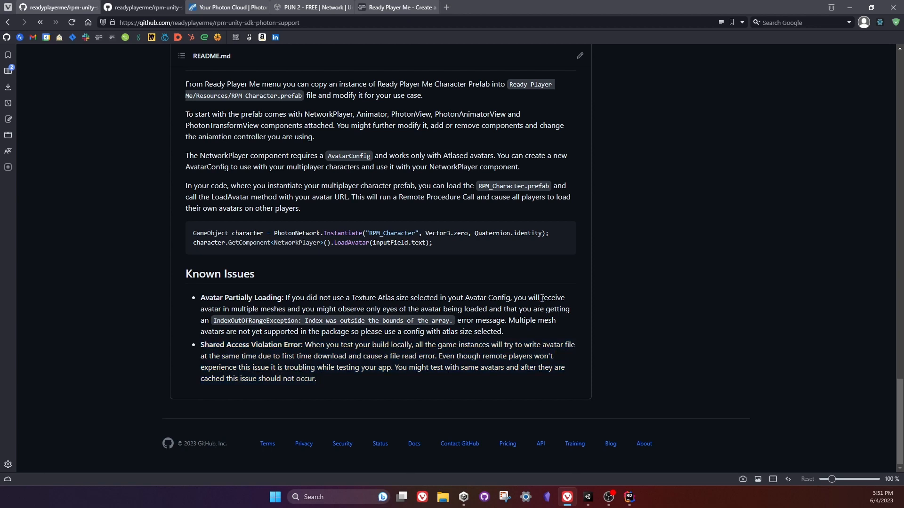
pyautogui.scroll(20, 543, 298)
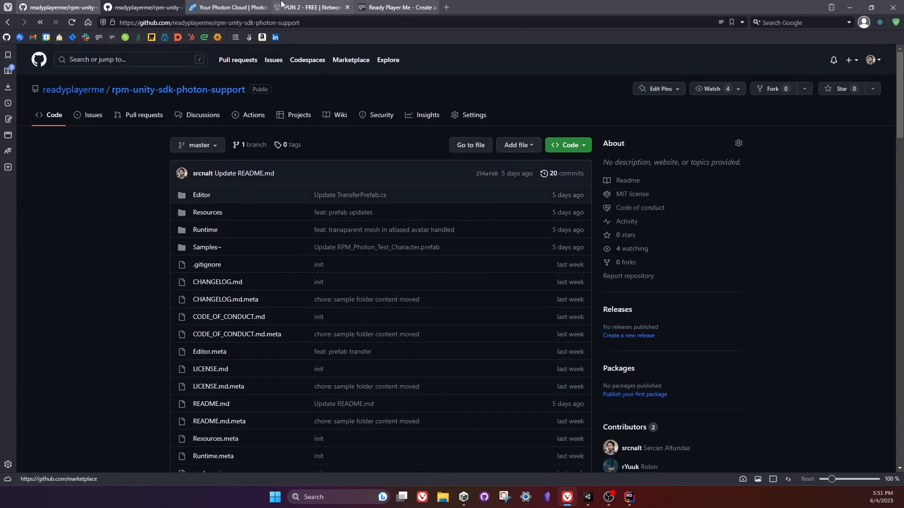
# Go to the Photon Cloud dashboard and delete the RPM Test application.
pyautogui.click(234, 7)
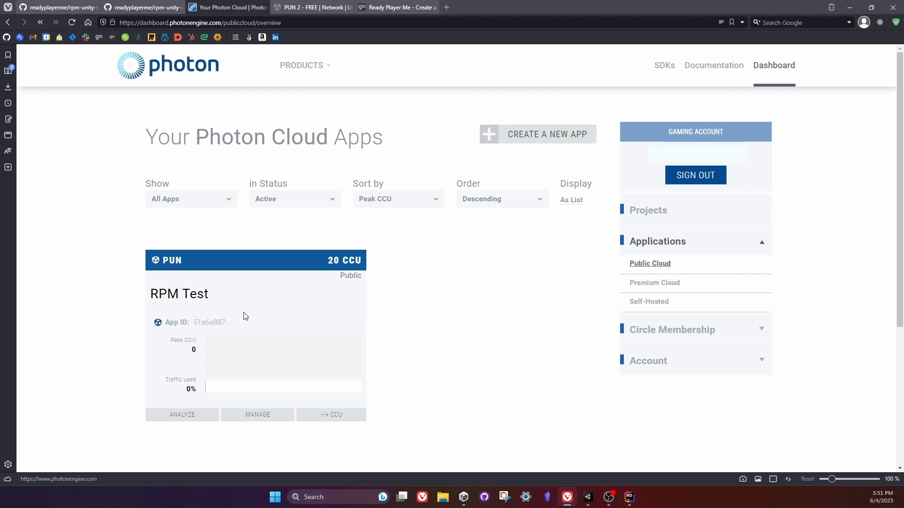
pyautogui.click(210, 321)
pyautogui.click(258, 416)
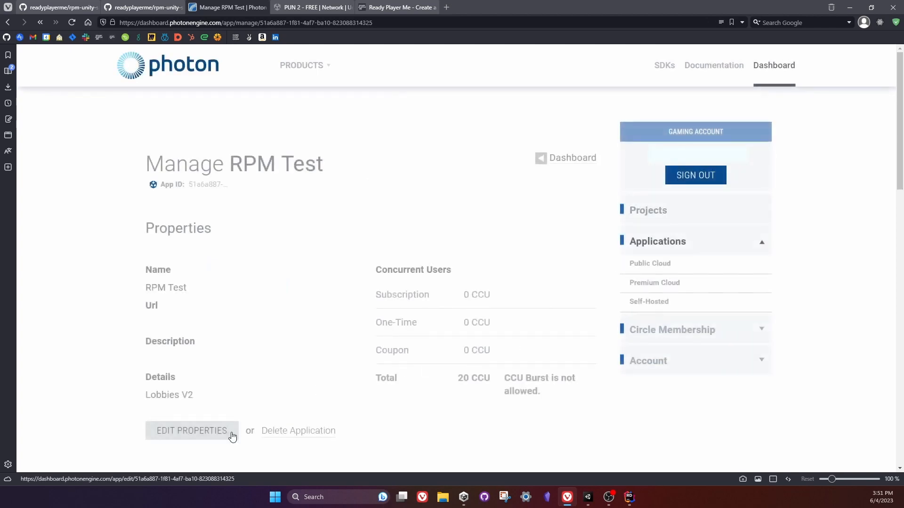
pyautogui.click(289, 433)
pyautogui.click(488, 256)
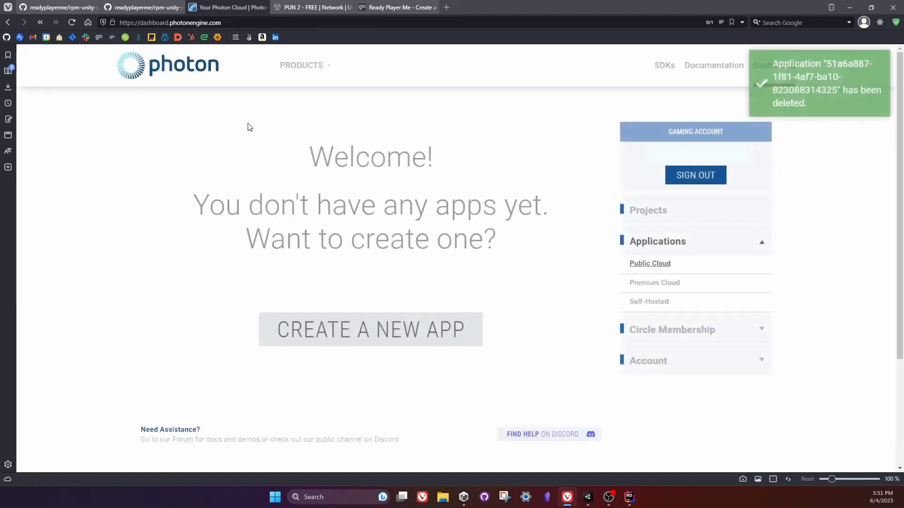